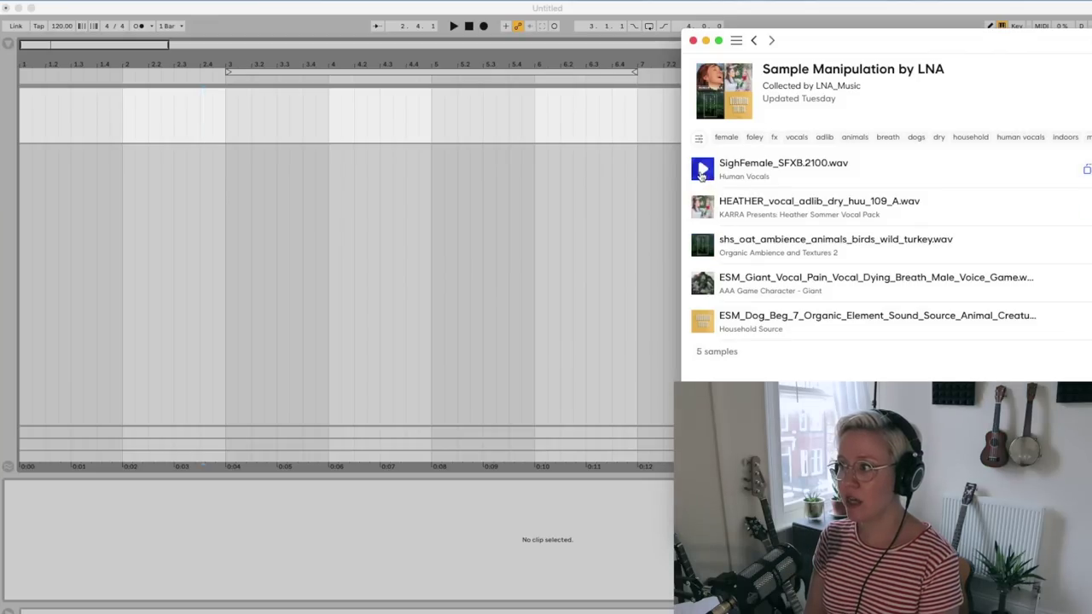
# Audition all five samples in the Sample Manipulation by LNA collection, from the female sigh to the dog beg sound
pyautogui.click(702, 172)
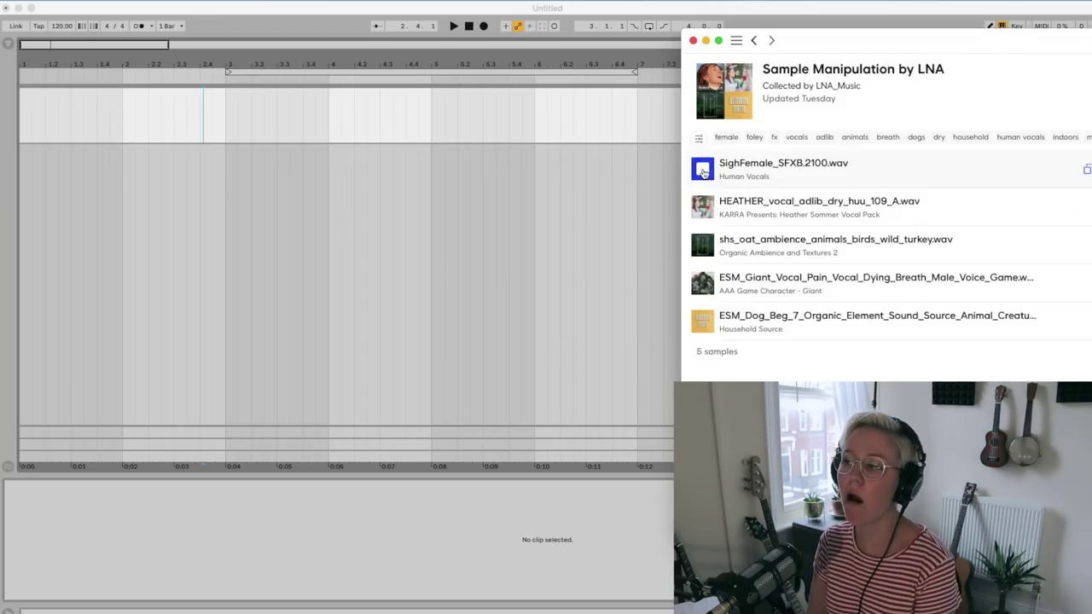
pyautogui.click(703, 210)
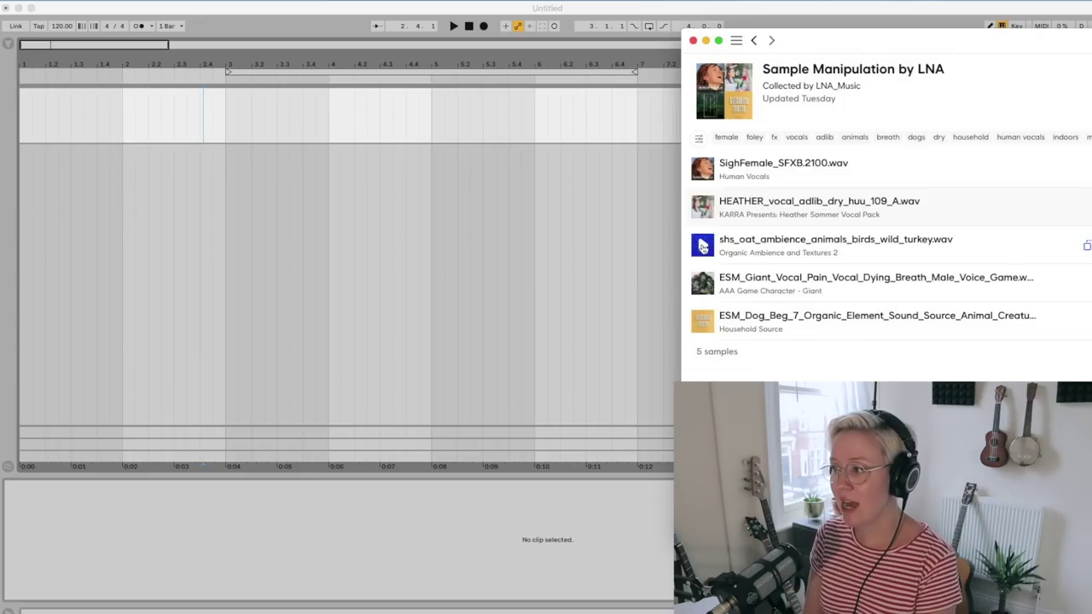
pyautogui.click(702, 246)
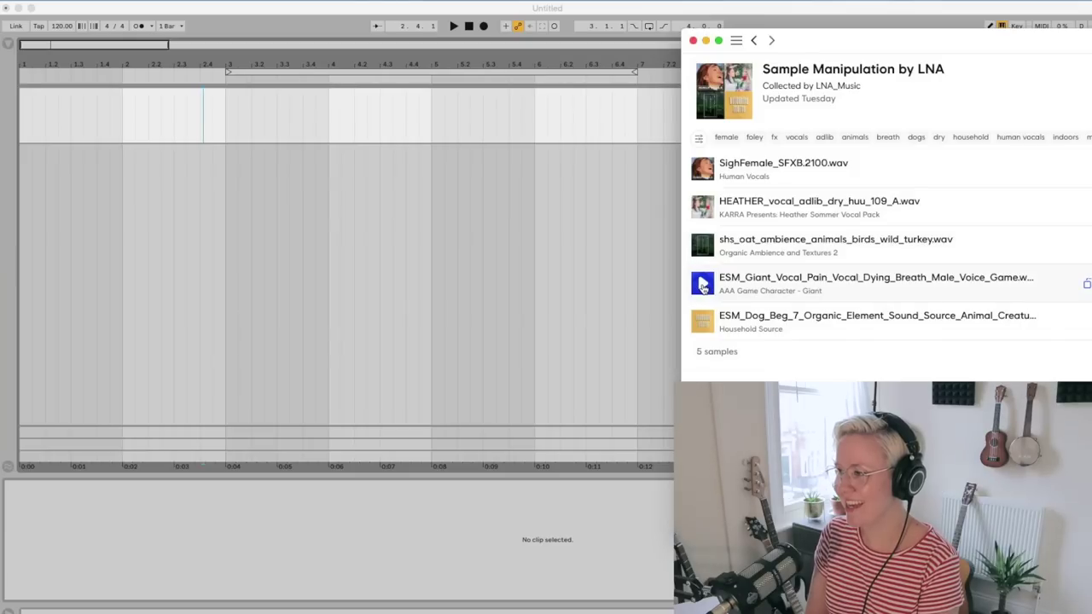
pyautogui.click(703, 287)
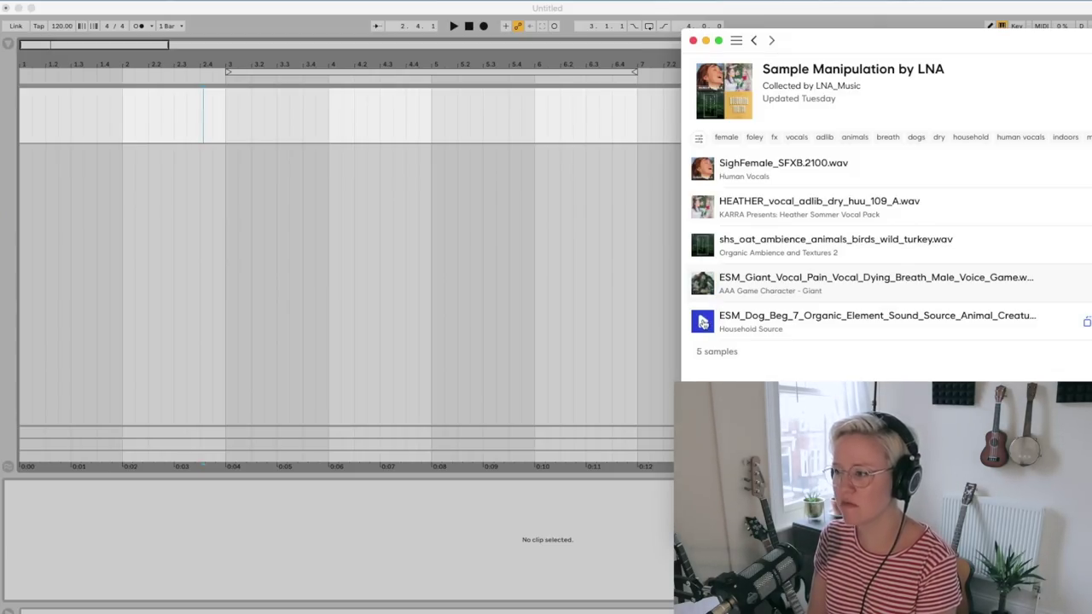
pyautogui.click(702, 322)
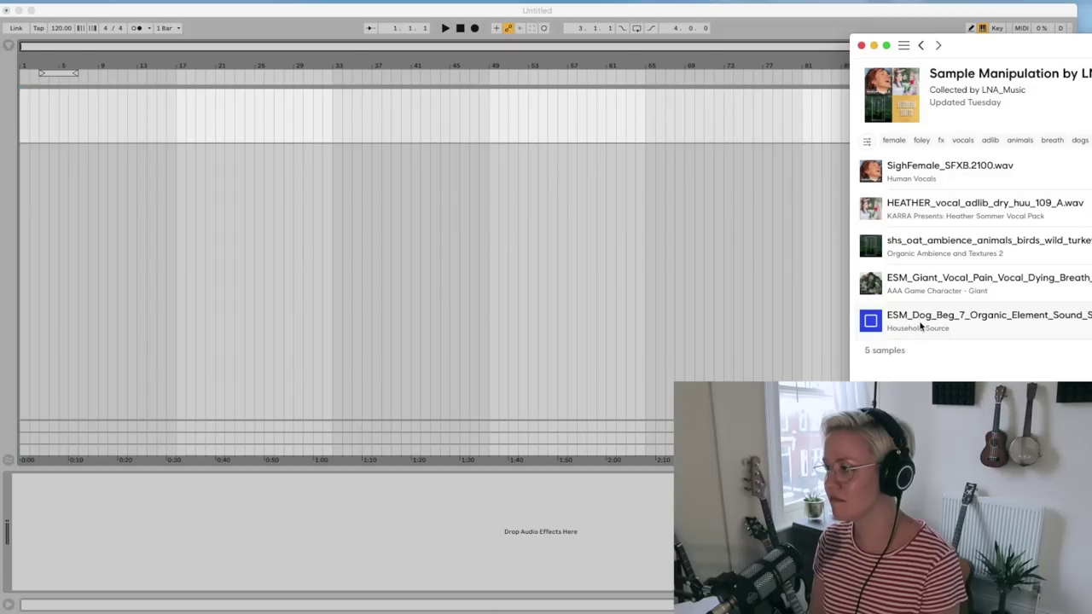
# Add the ESM_Dog_Beg_7 sample to the first audio track in the arrangement and position it at the start of bar 1
pyautogui.moveTo(930, 326); pyautogui.dragTo(178, 108)
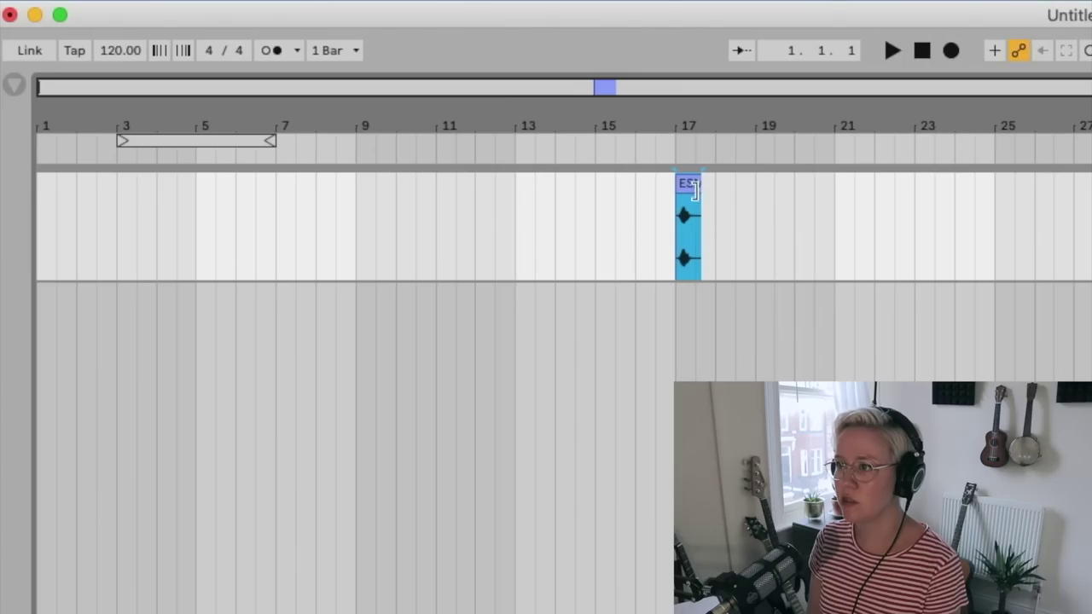
pyautogui.moveTo(695, 190); pyautogui.dragTo(54, 182)
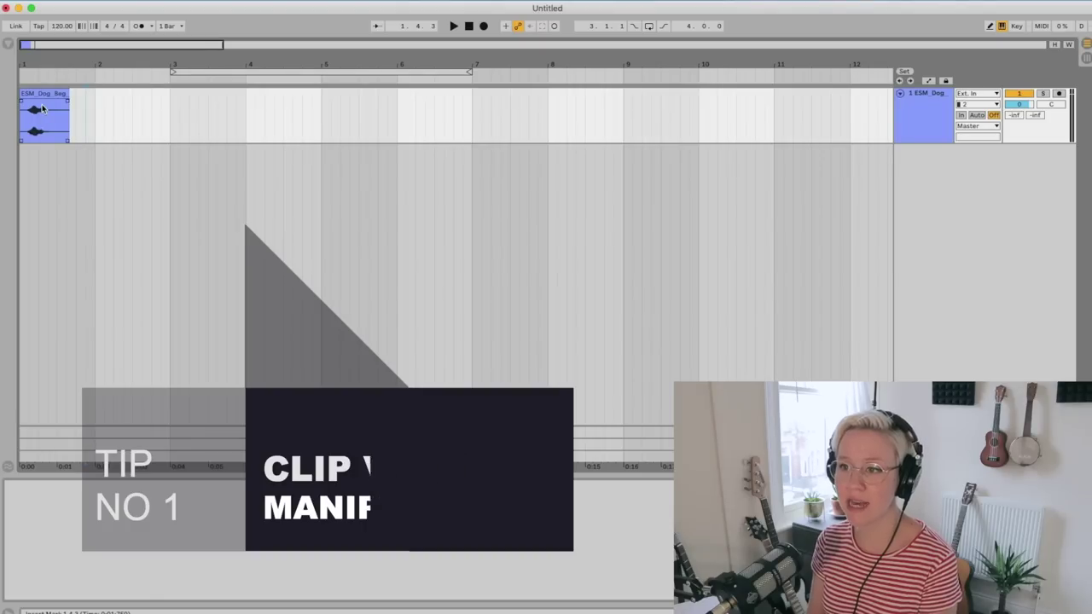
# Split a slice about 0.125 s long from the loudest part of the dog clip and delete the pieces on either side
pyautogui.press('+')
pyautogui.press('+')
pyautogui.moveTo(73, 120); pyautogui.dragTo(94, 121)
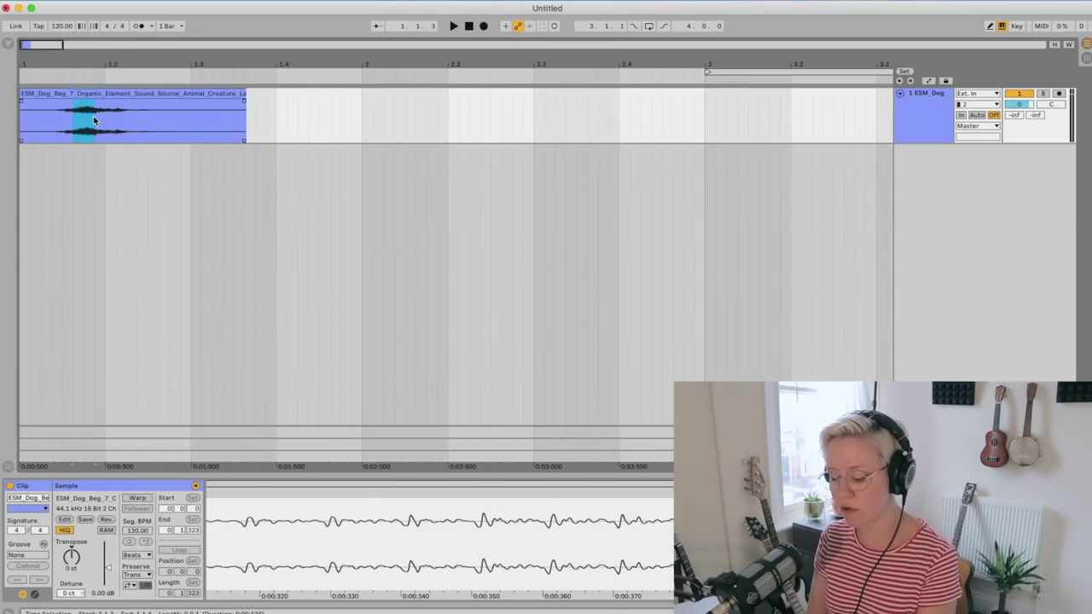
pyautogui.press('super+e')
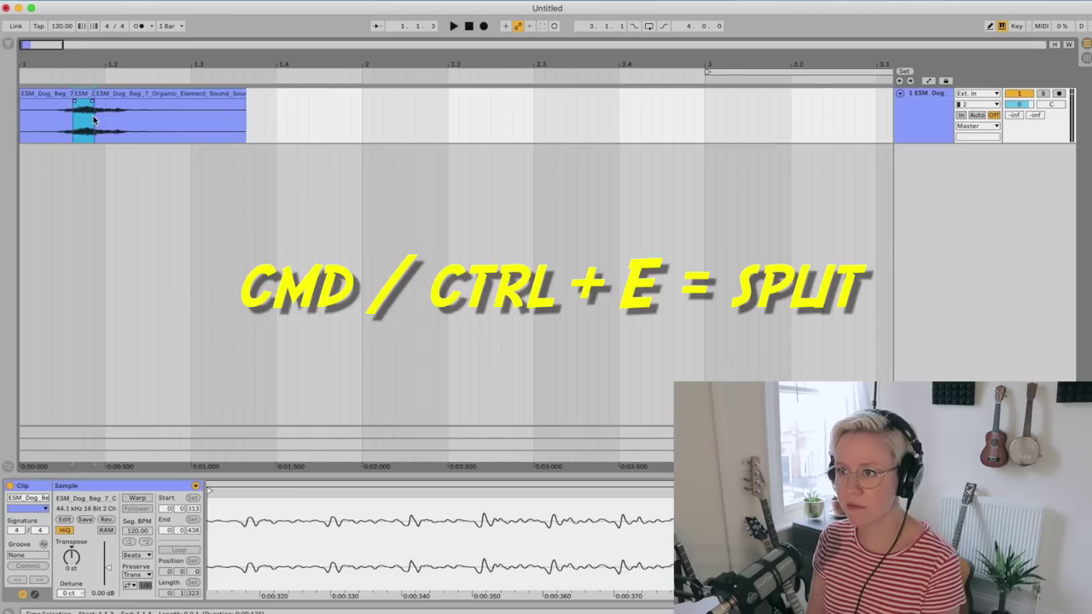
pyautogui.click(103, 112)
pyautogui.press('Delete')
pyautogui.click(46, 94)
pyautogui.press('Delete')
# Move the remaining dog slice to the start of bar 1 and enable Warp for it
pyautogui.moveTo(80, 95); pyautogui.dragTo(25, 96)
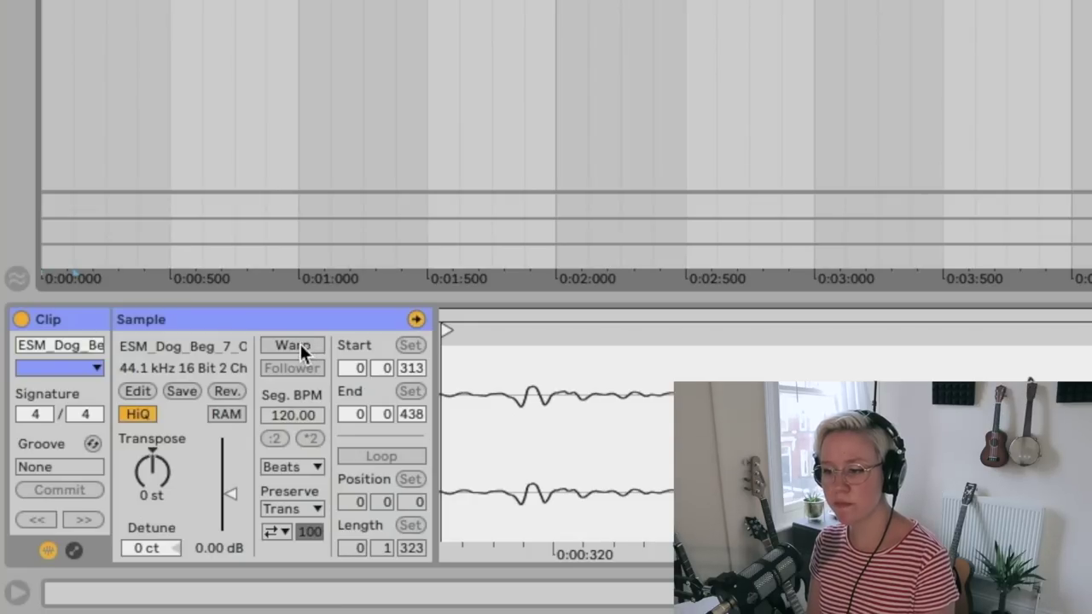
pyautogui.click(139, 498)
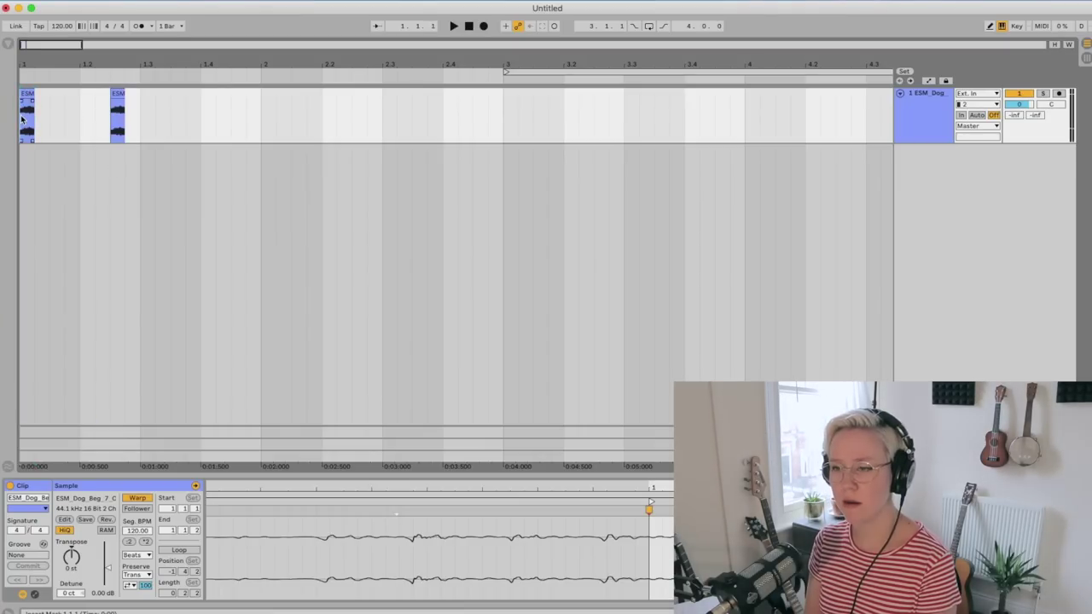
# Complete the one-bar rhythm by pasting a slice at beat 1.4, and duplicate the full bar into bar 2
pyautogui.press('space')
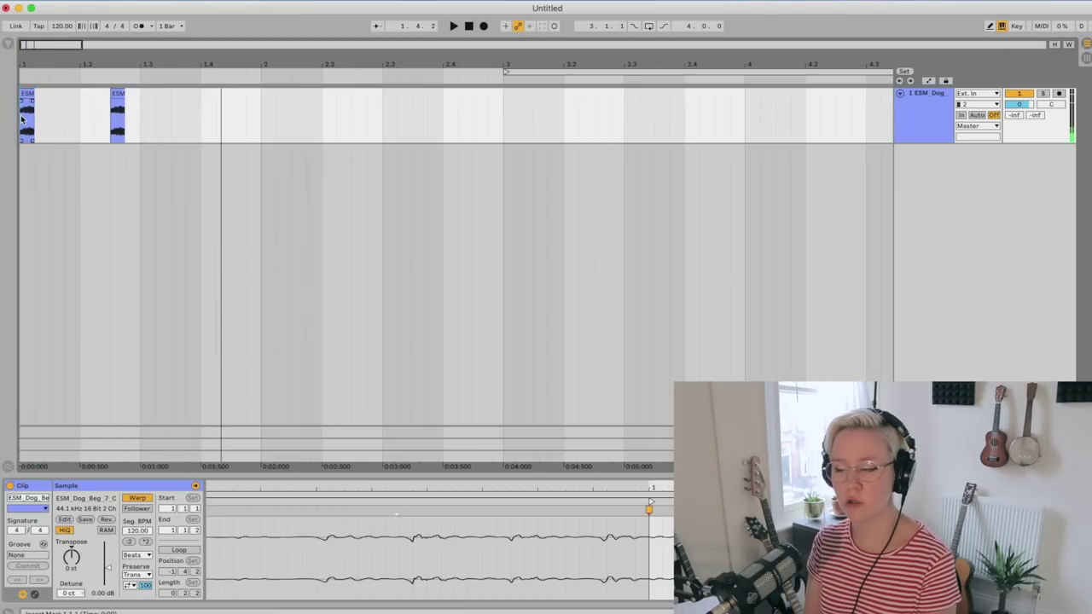
pyautogui.press('space')
pyautogui.click(203, 117)
pyautogui.press('super+v')
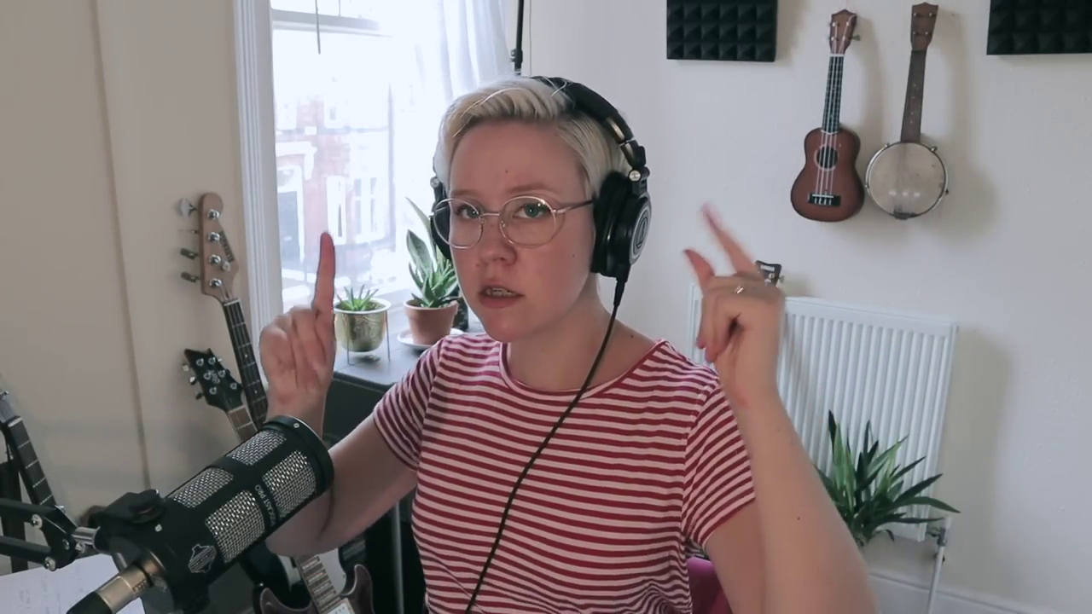
pyautogui.press('super+a')
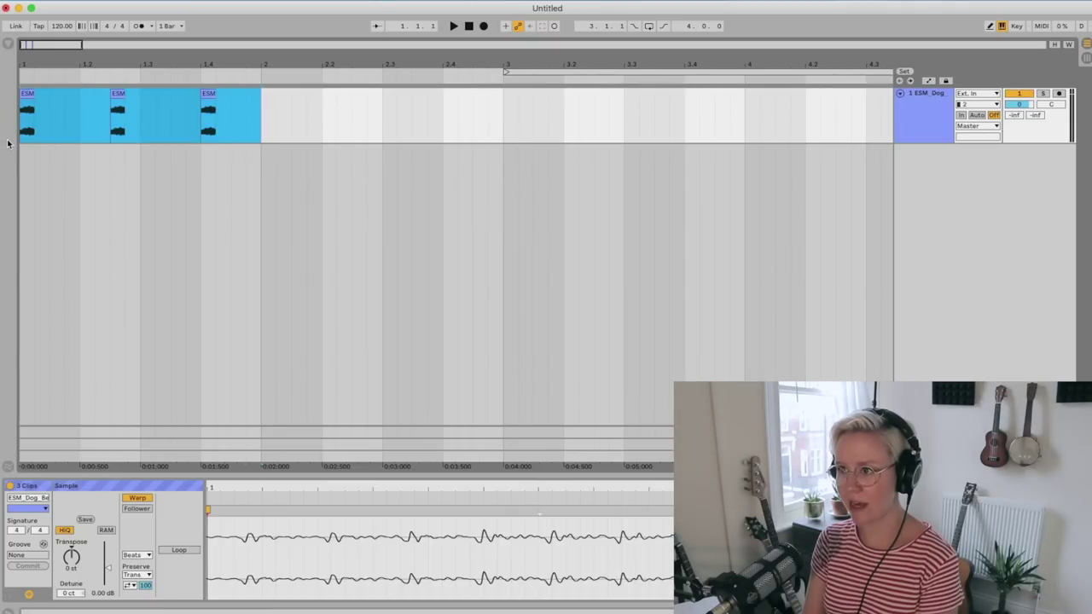
pyautogui.press('super+d')
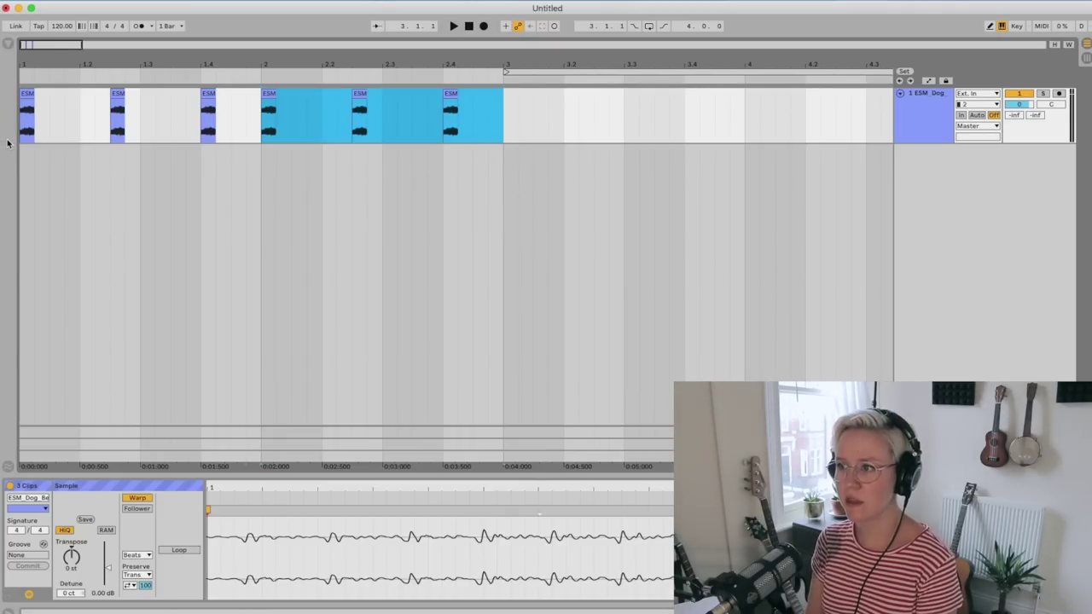
# Play the two-bar dog slice pattern from the beginning of the arrangement
pyautogui.click(122, 176)
pyautogui.click(20, 135)
pyautogui.press('space')
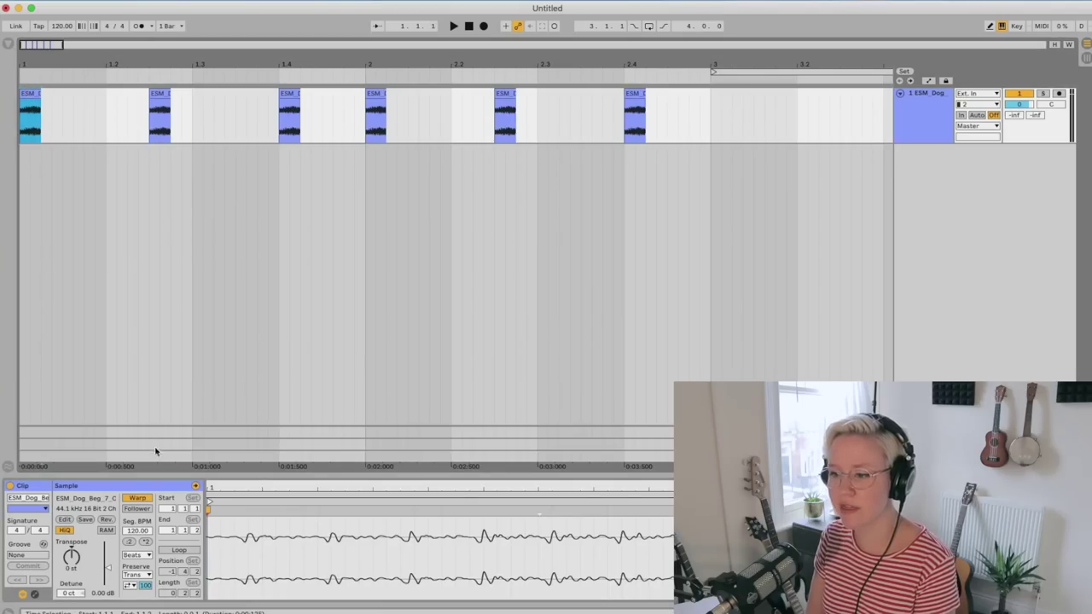
# Enlarge the clip view, transpose the first dog slice to -14 st, and play it back
pyautogui.moveTo(119, 475); pyautogui.dragTo(120, 353)
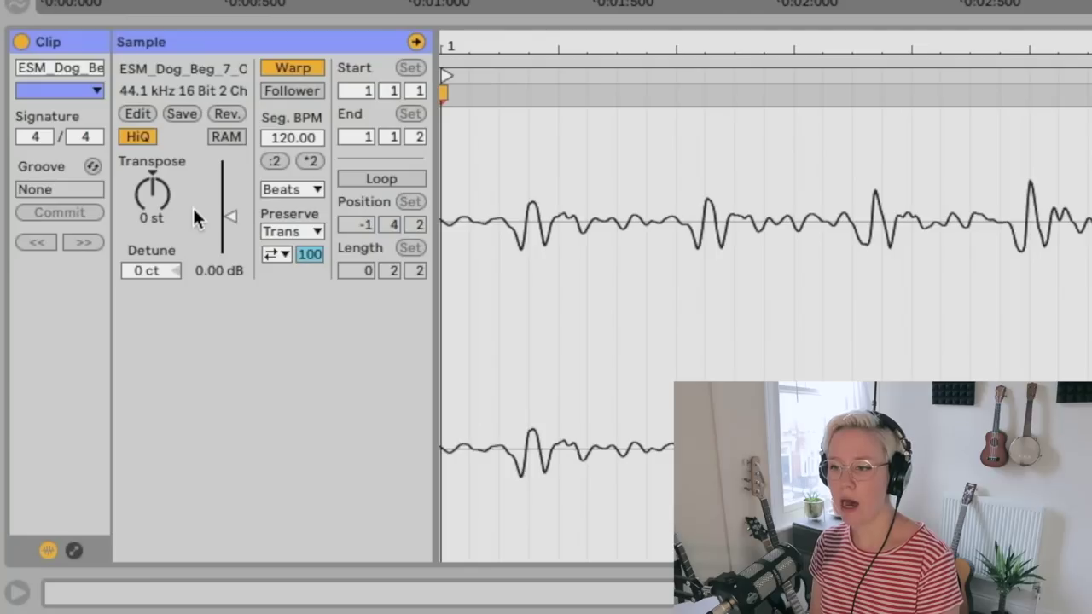
pyautogui.moveTo(152, 195); pyautogui.dragTo(152, 229)
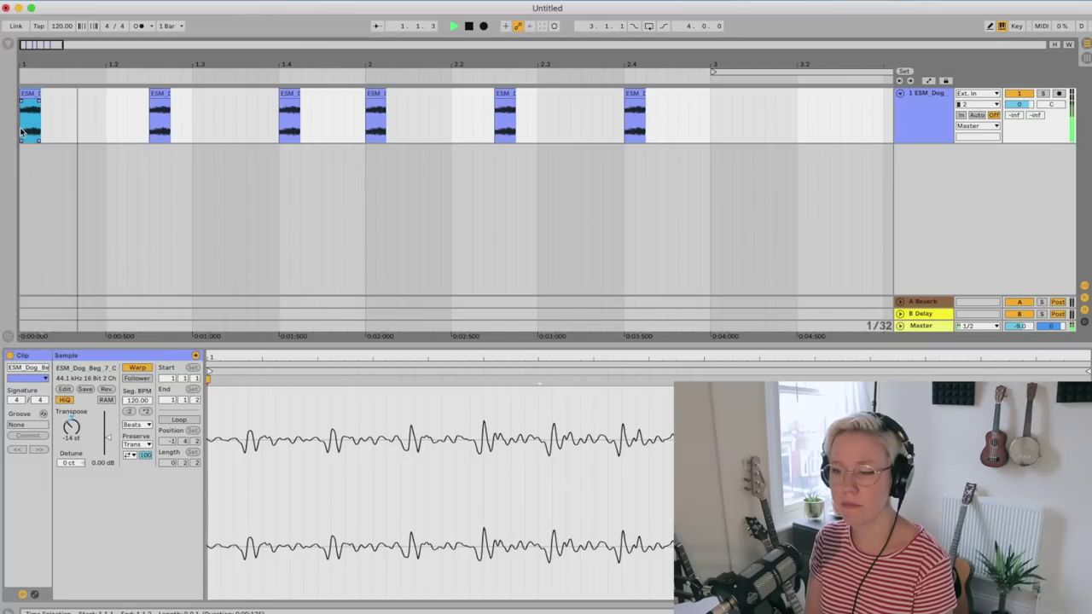
pyautogui.press('space')
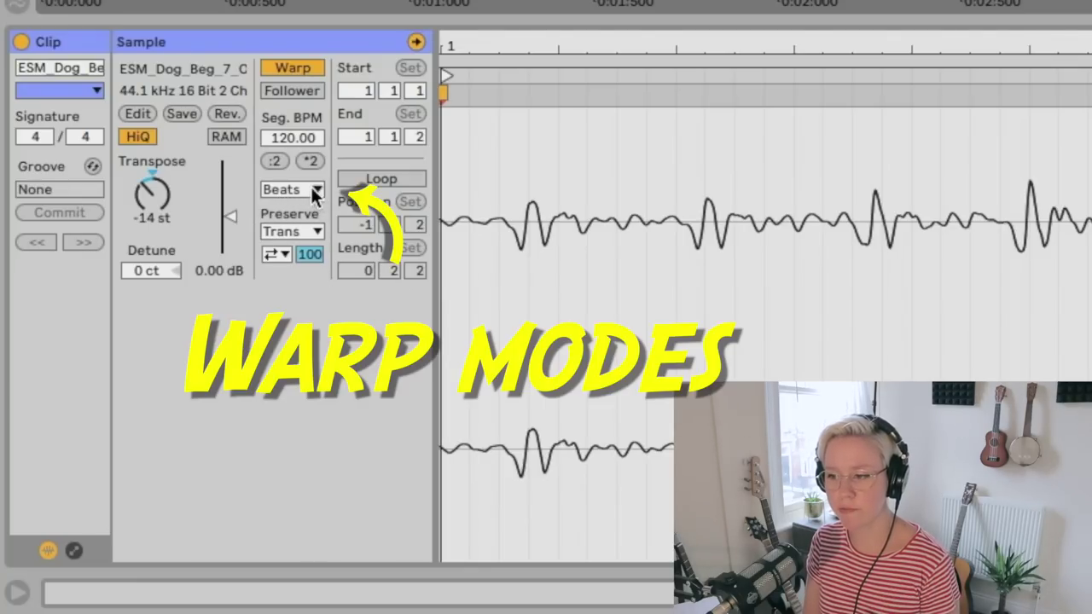
# Toggle Warp off and back on for the first slice to compare its waveform in both states
pyautogui.click(282, 69)
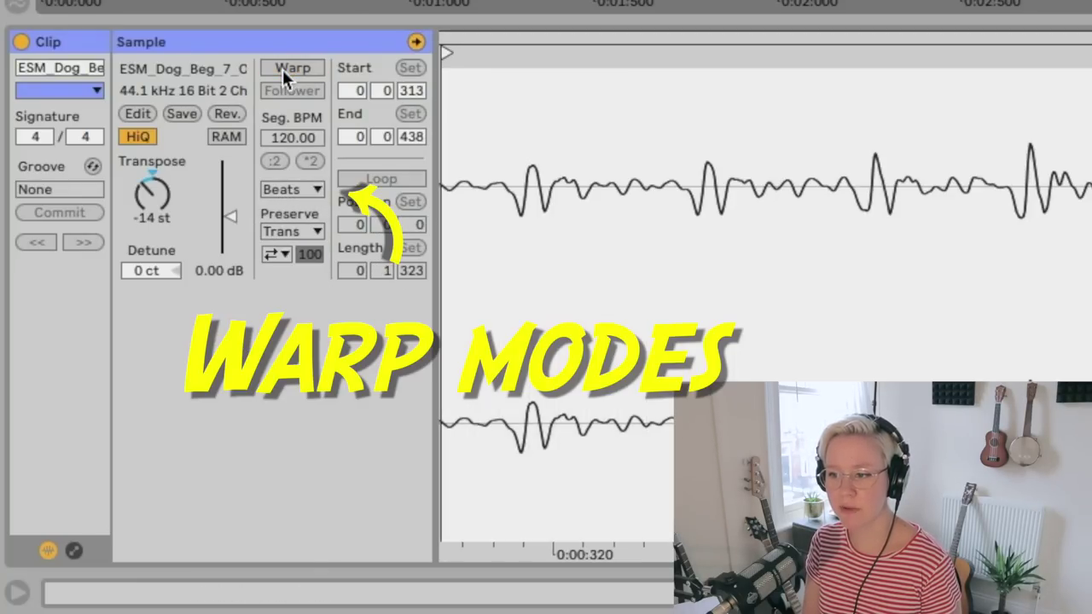
pyautogui.click(282, 69)
pyautogui.click(282, 69)
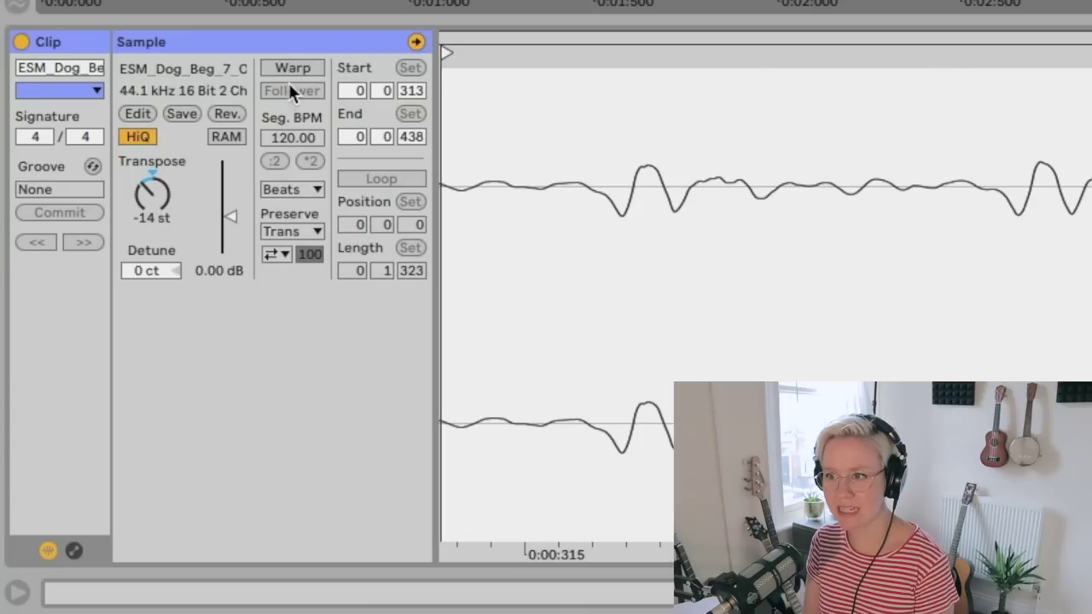
pyautogui.click(291, 67)
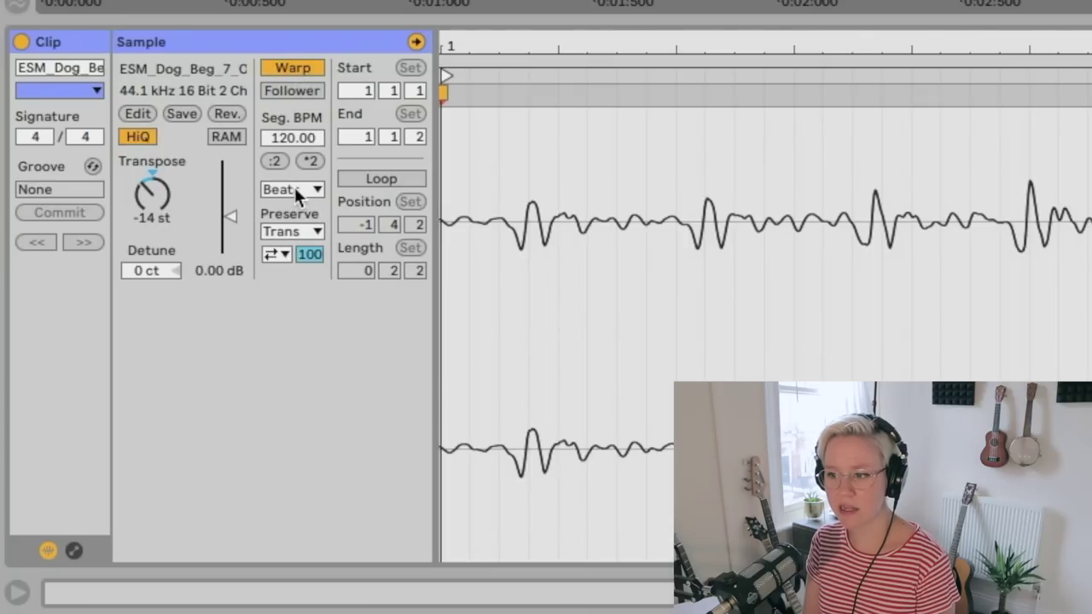
# Set the first slice's warp mode to Complex Pro with an Envelope of 8, and play it back
pyautogui.click(294, 193)
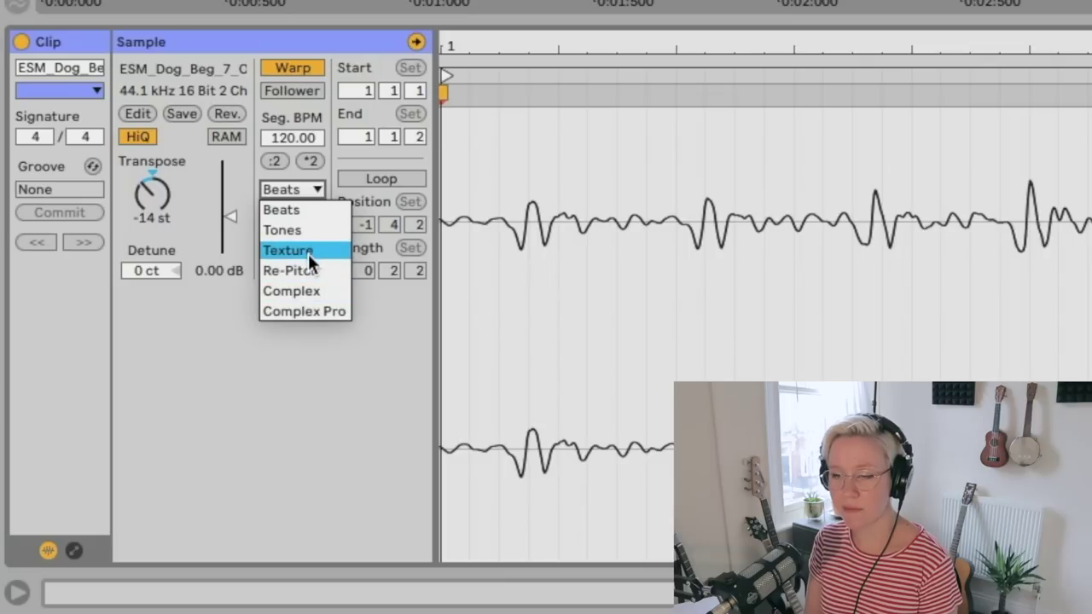
pyautogui.click(325, 314)
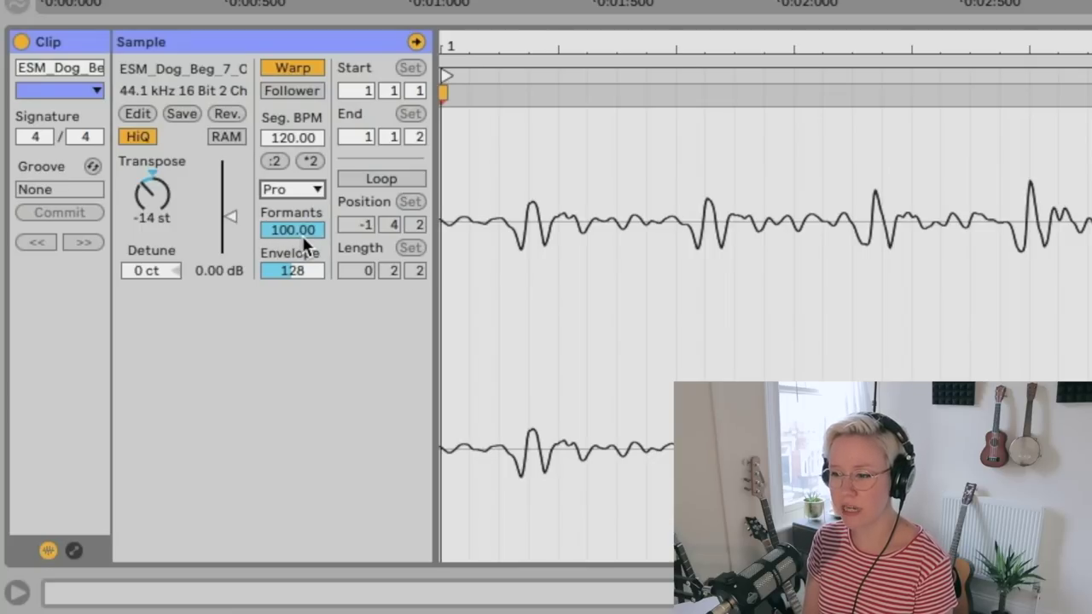
pyautogui.click(295, 269)
pyautogui.write('9')
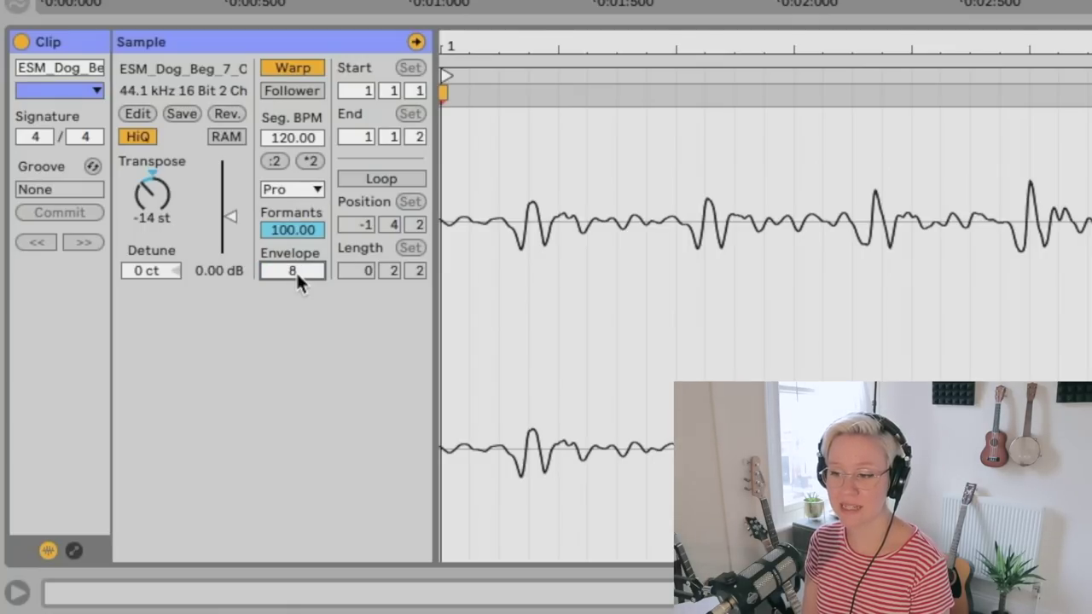
pyautogui.press('space')
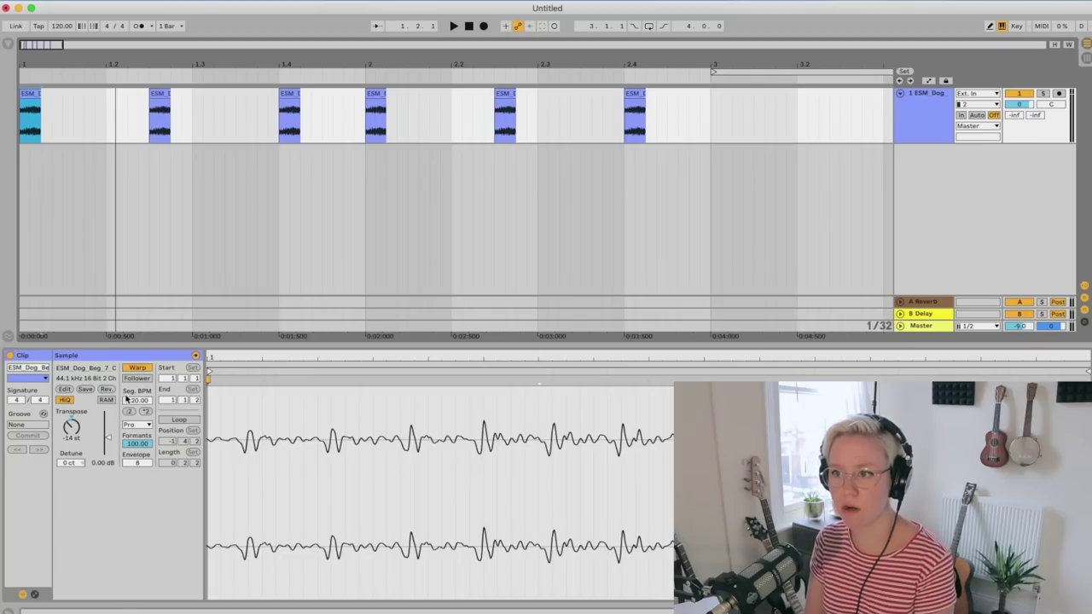
# Try an Envelope value of 256 on the first slice, and return it to 8
pyautogui.click(23, 124)
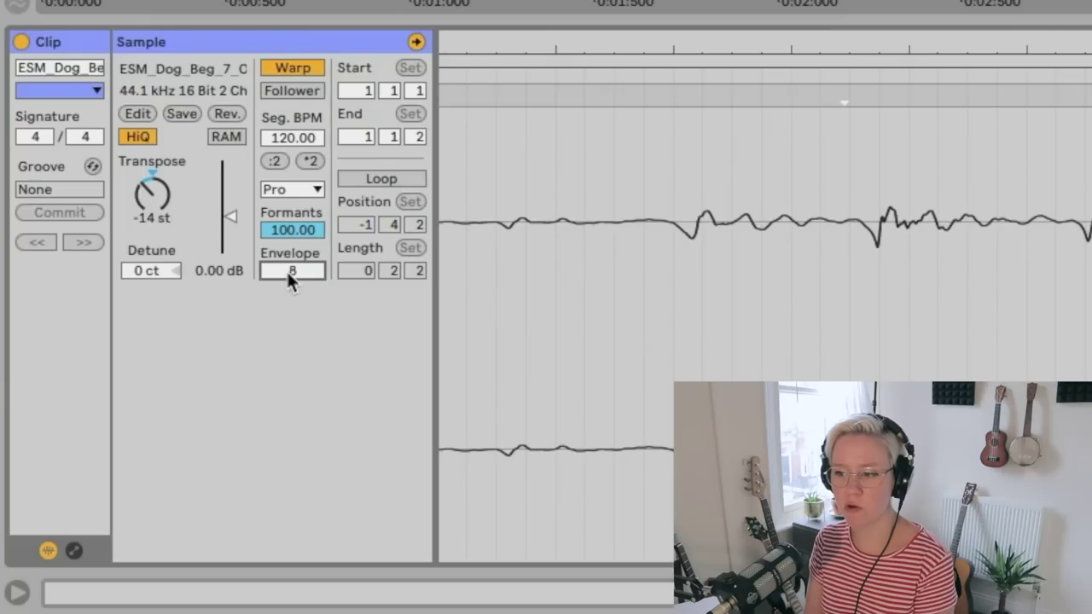
pyautogui.moveTo(134, 461)
pyautogui.mouseDown()
pyautogui.moveTo(134, 452)
pyautogui.moveTo(134, 462)
pyautogui.mouseUp()
pyautogui.moveTo(287, 275); pyautogui.dragTo(287, 264)
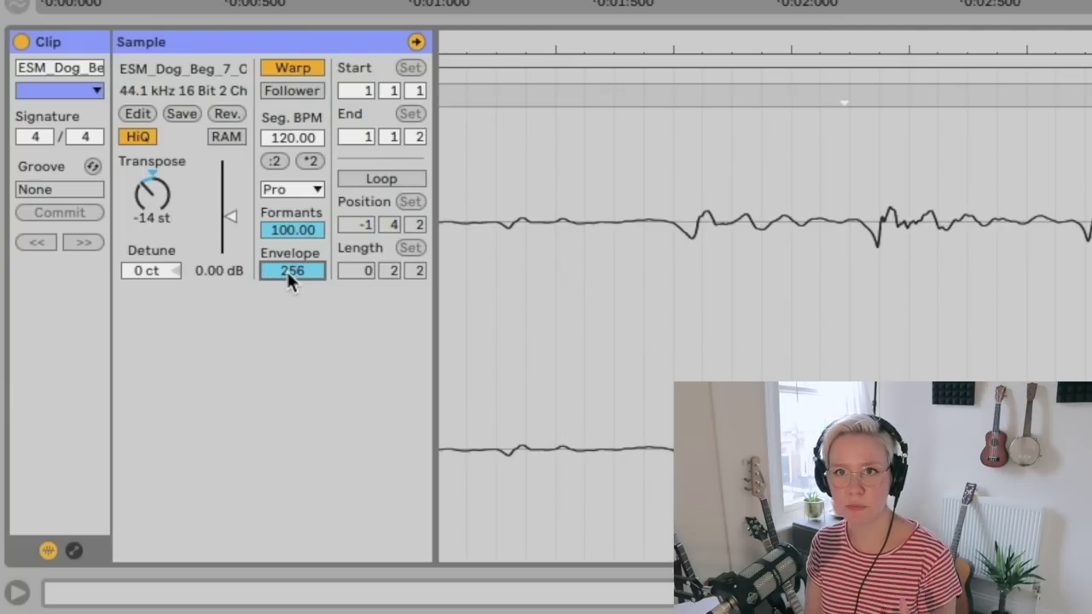
pyautogui.moveTo(287, 270); pyautogui.dragTo(287, 281)
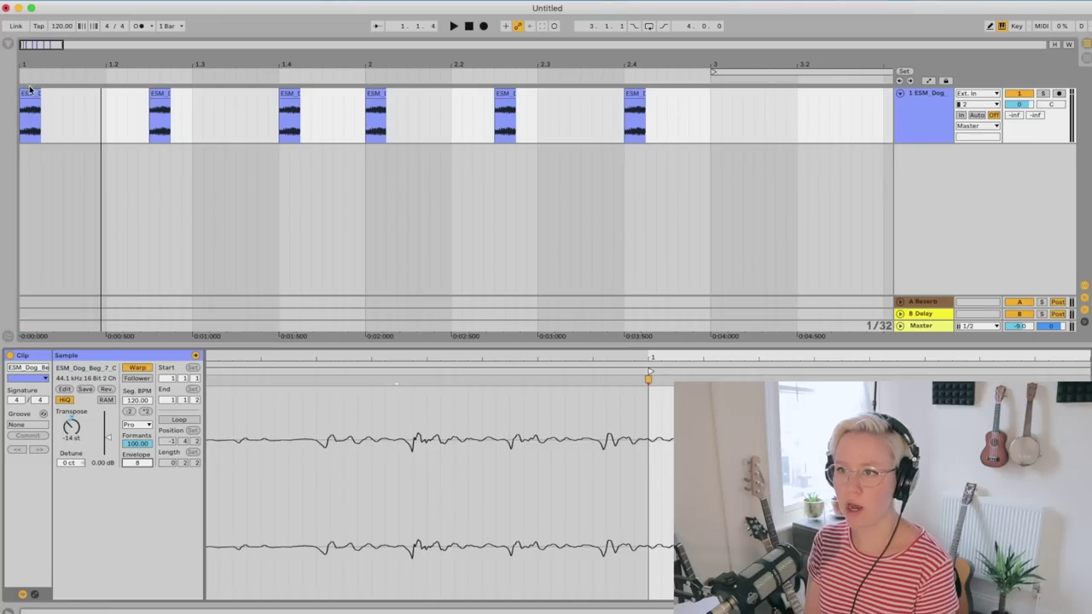
# Replace the slices at 1.2.3 and at the start of bar 2 with copies of the pitched-down first slice
pyautogui.click(29, 92)
pyautogui.press('-')
pyautogui.press('-')
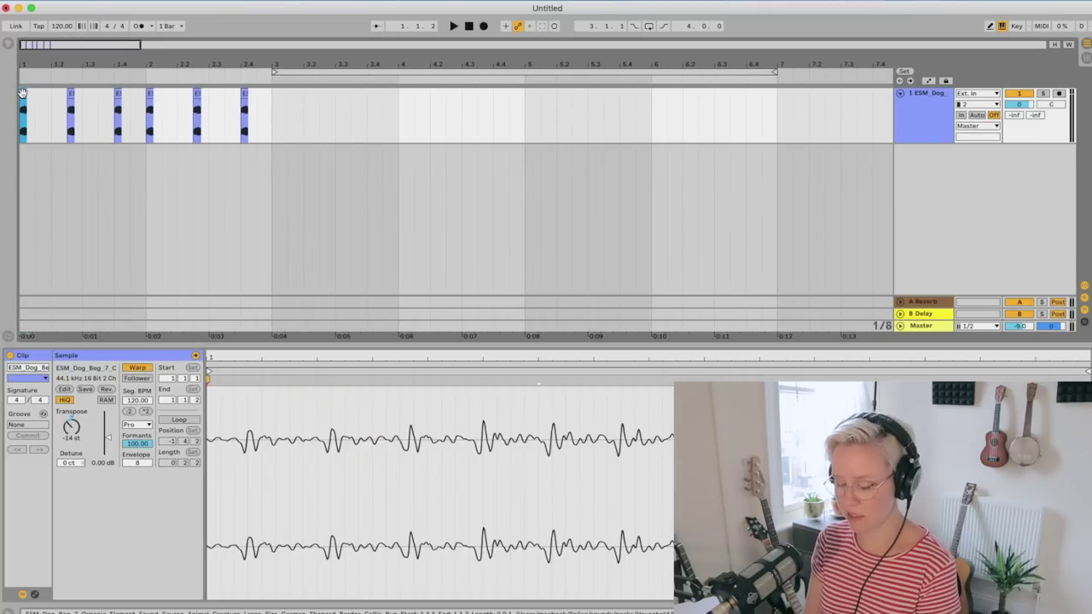
pyautogui.click(71, 92)
pyautogui.press('super+v')
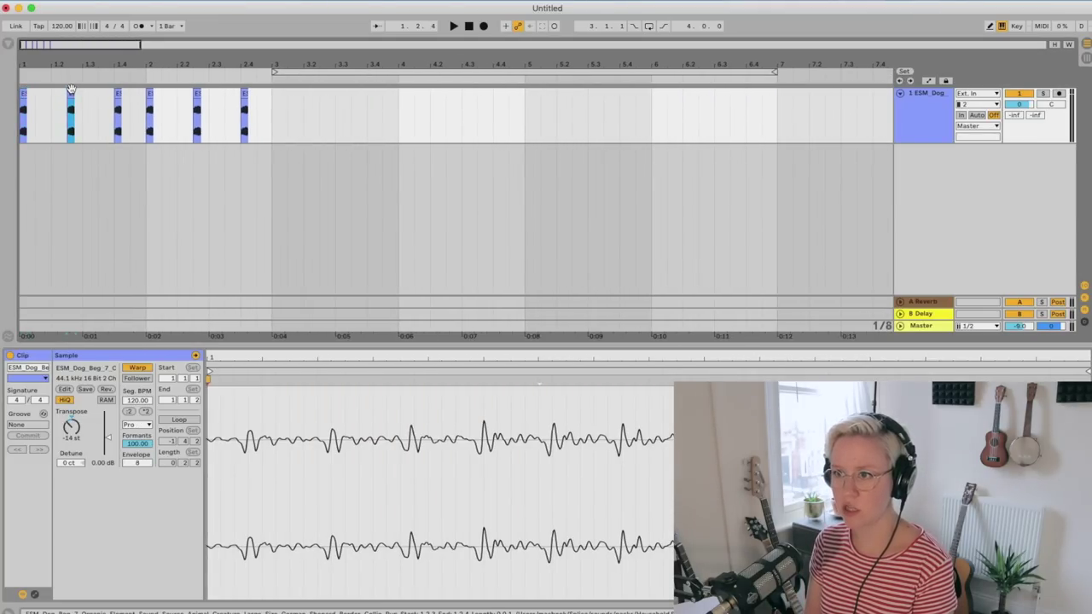
pyautogui.click(149, 91)
pyautogui.press('super+v')
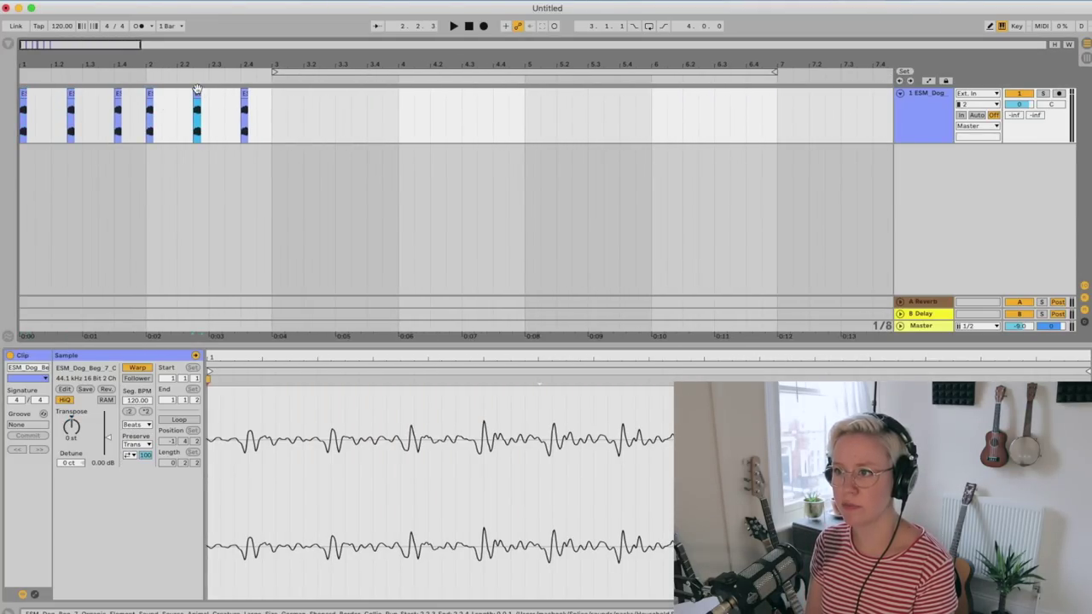
# Play the edited pattern from the beginning, and select the original-pitch slice at beat 1.4
pyautogui.click(23, 130)
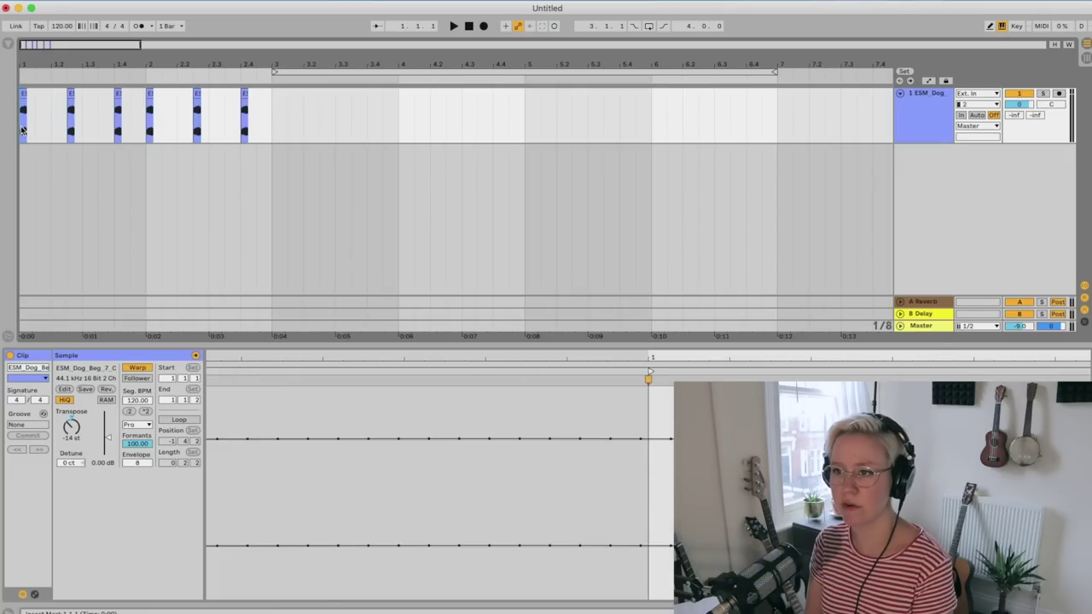
pyautogui.press('space')
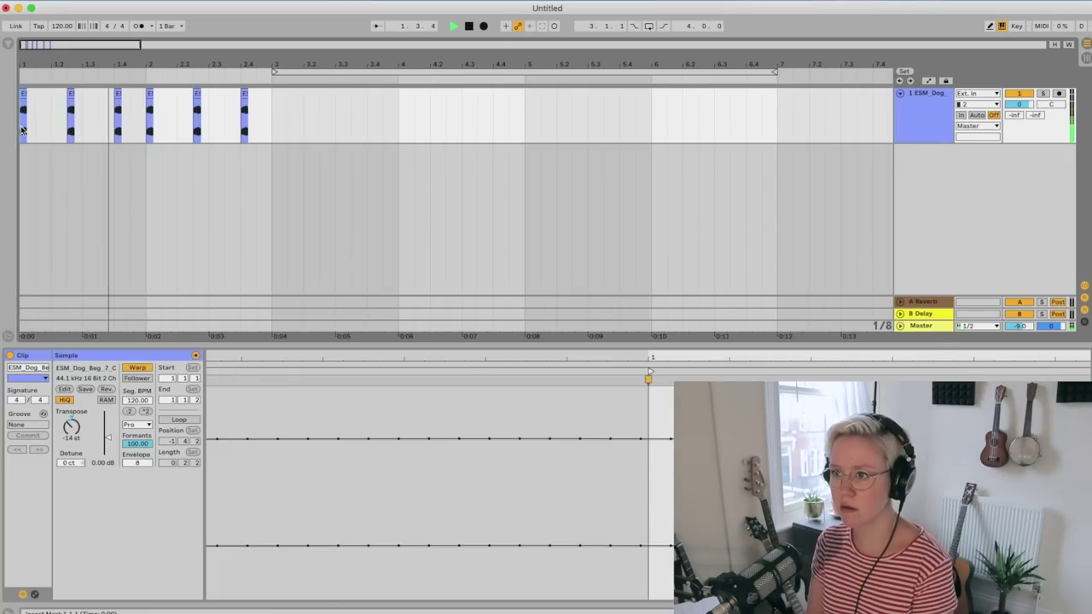
pyautogui.press('space')
pyautogui.click(118, 102)
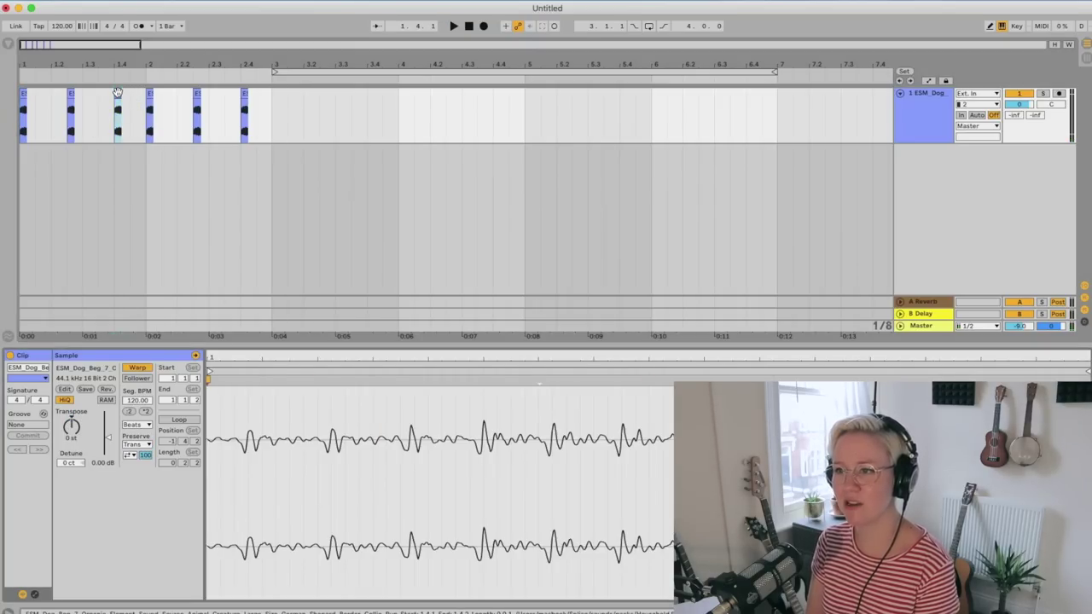
# Transpose the slice at beat 1.4 up to 18 st and play the pattern back
pyautogui.scroll(5, 117, 183)
pyautogui.hscroll(-3, 117, 182)
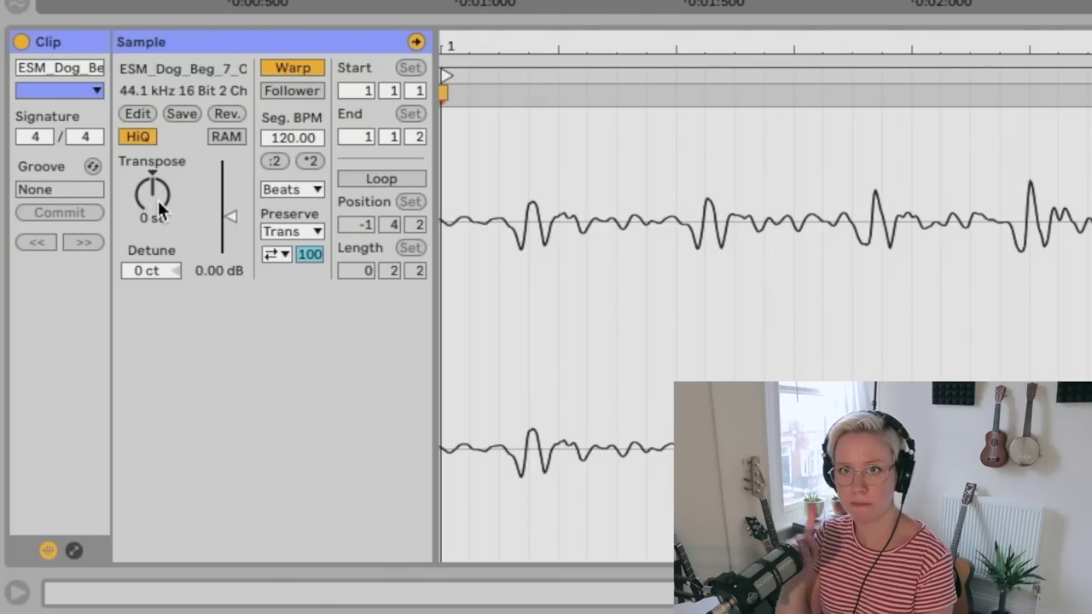
pyautogui.moveTo(159, 205); pyautogui.dragTo(159, 175)
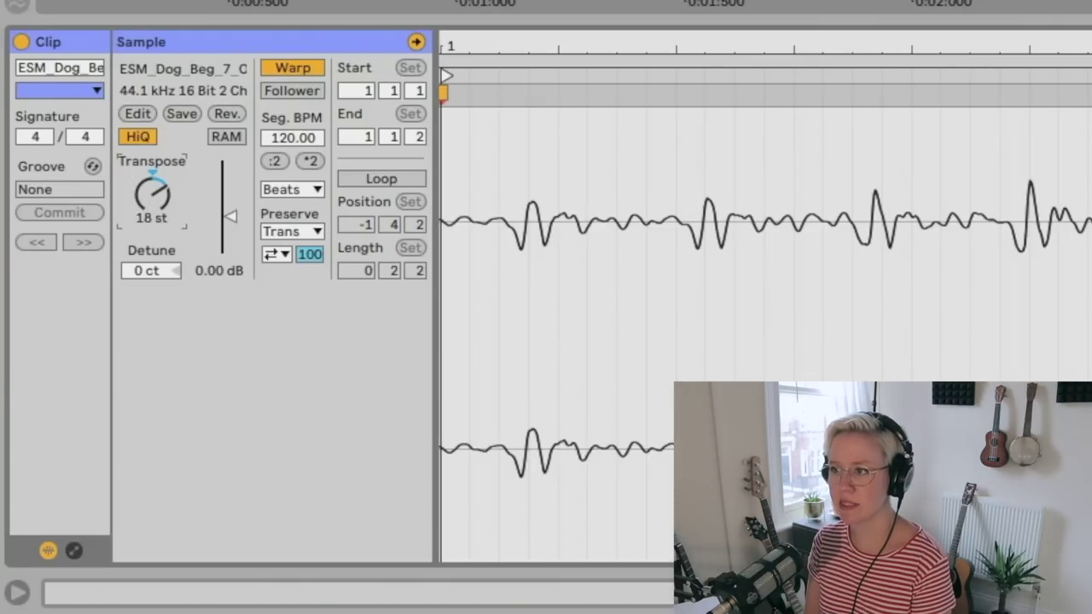
pyautogui.click(320, 121)
pyautogui.press('space')
pyautogui.press('space')
pyautogui.press('space')
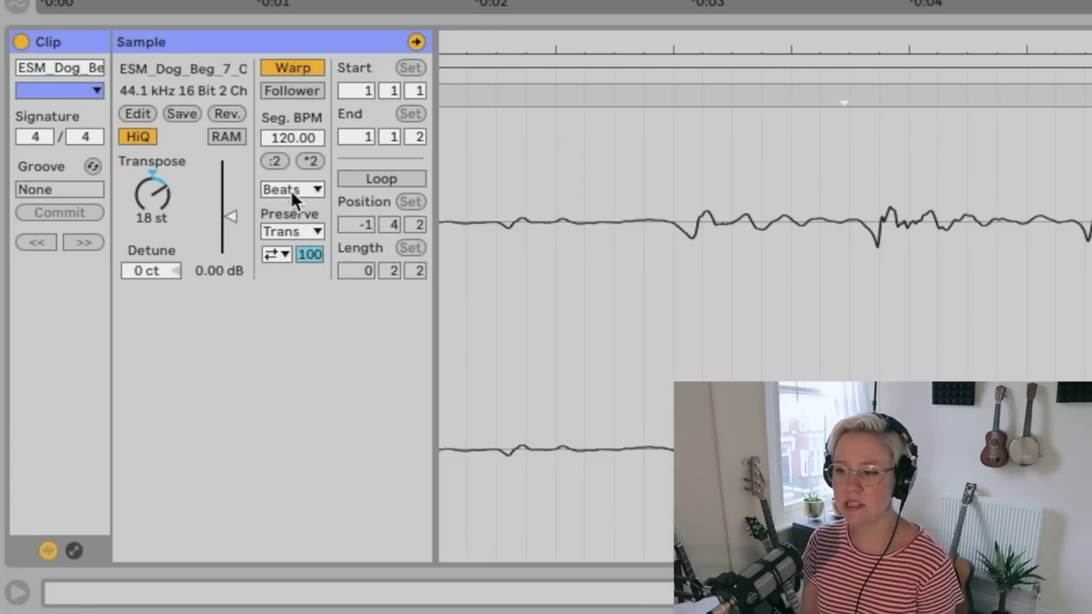
# Set the slice at beat 1.4 to Texture warp mode with a Grain Size of 207.95, and play the pattern from the beginning
pyautogui.click(135, 424)
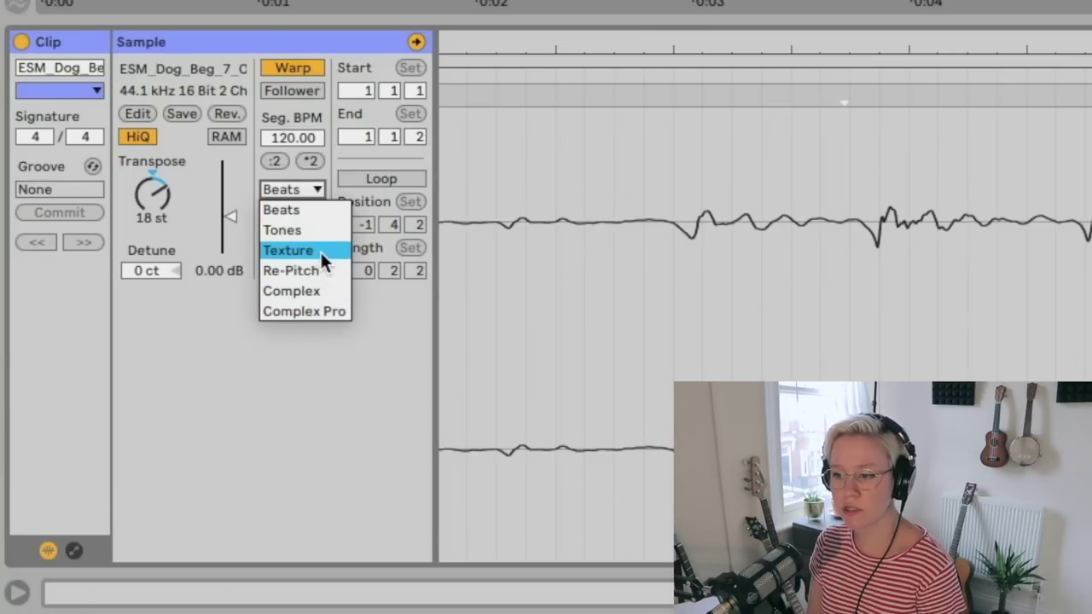
pyautogui.click(320, 252)
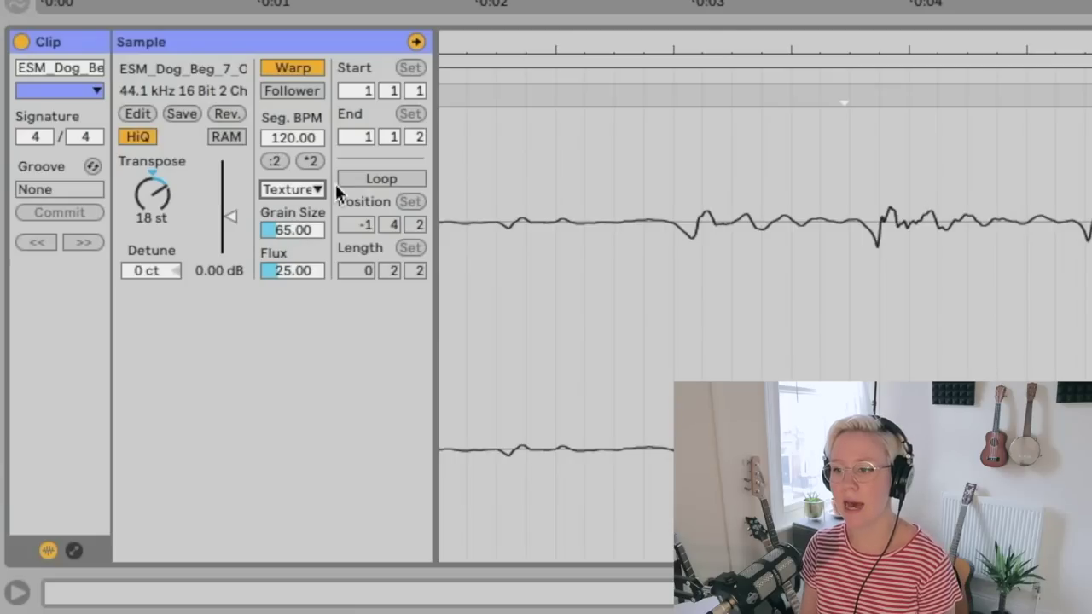
pyautogui.moveTo(300, 223); pyautogui.dragTo(299, 170)
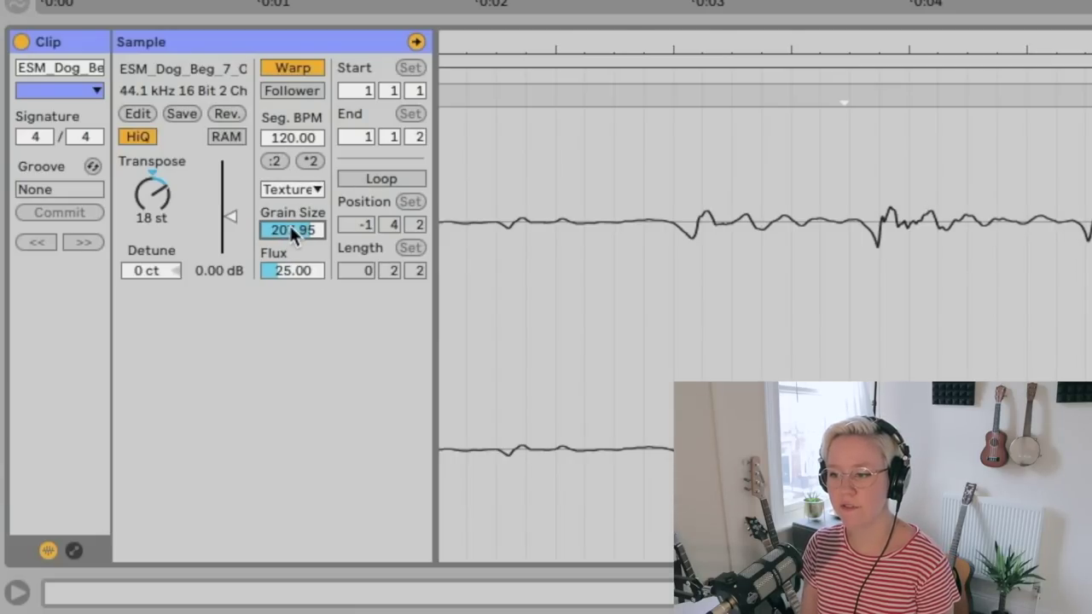
pyautogui.scroll(-3, 546, 3)
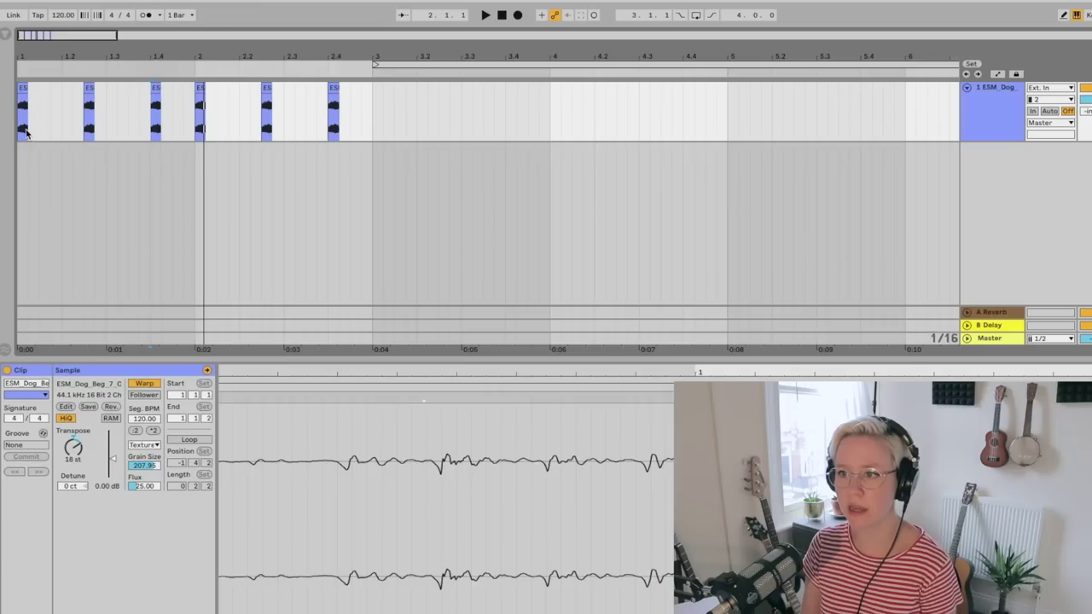
pyautogui.click(22, 128)
pyautogui.press('space')
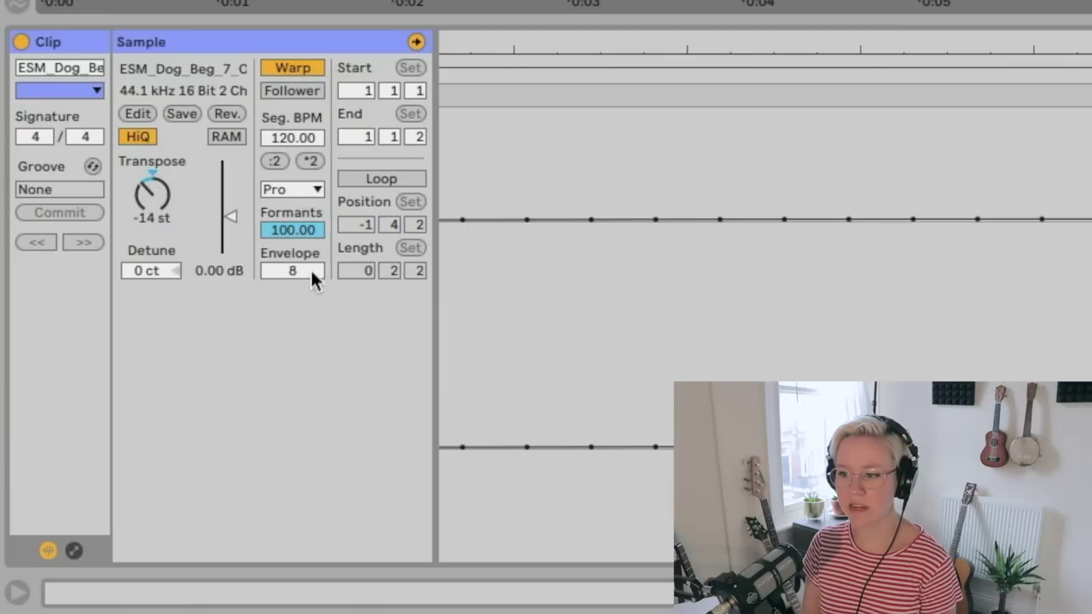
pyautogui.click(292, 231)
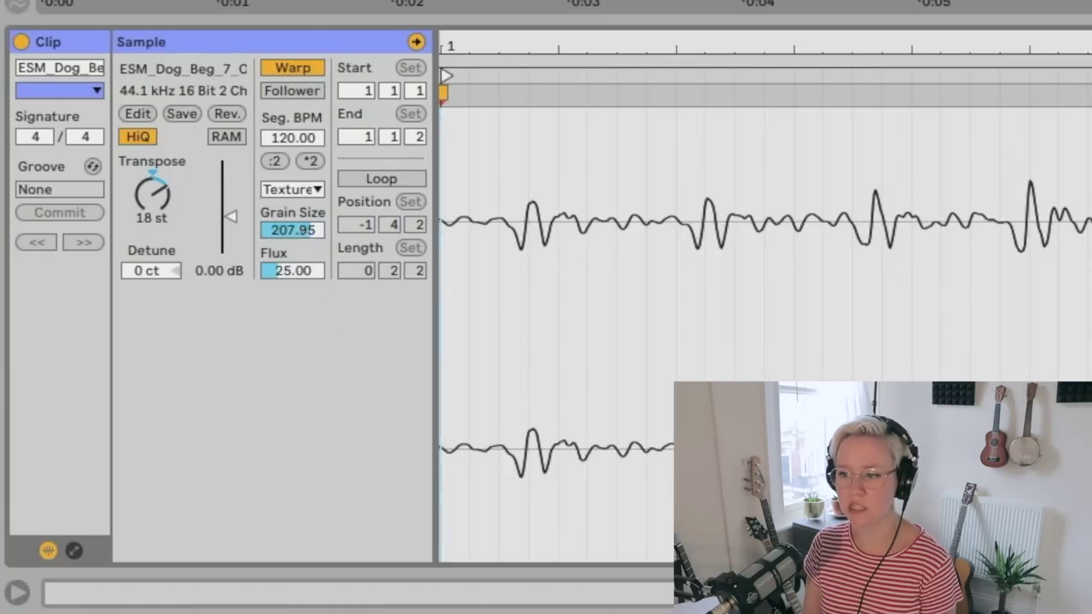
pyautogui.moveTo(299, 241); pyautogui.dragTo(297, 232)
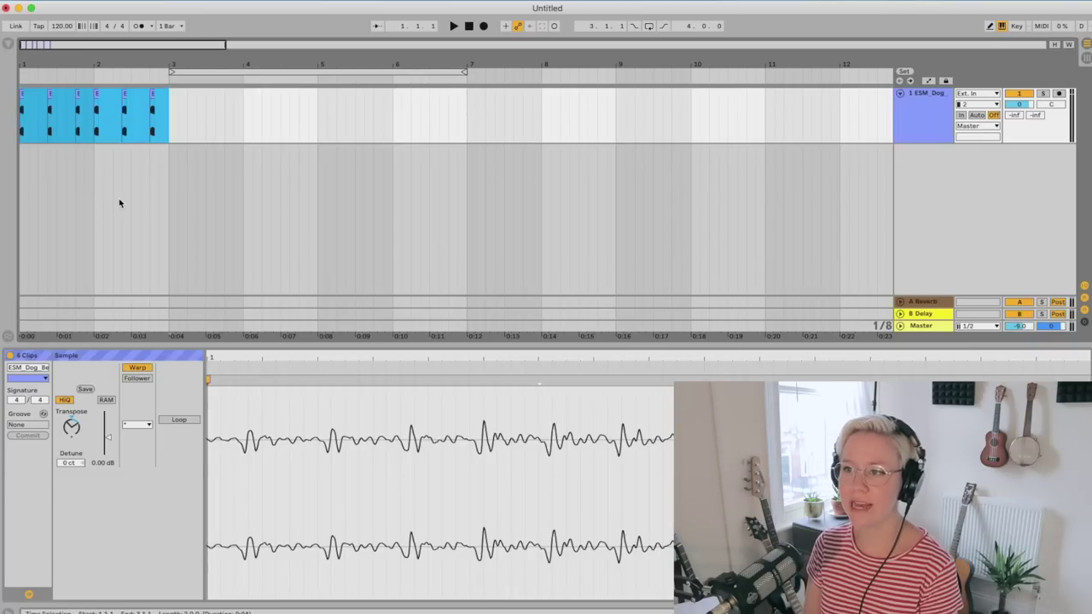
# Consolidate the two bars of slices, from bar 1 to bar 3, into a single clip
pyautogui.click(120, 202)
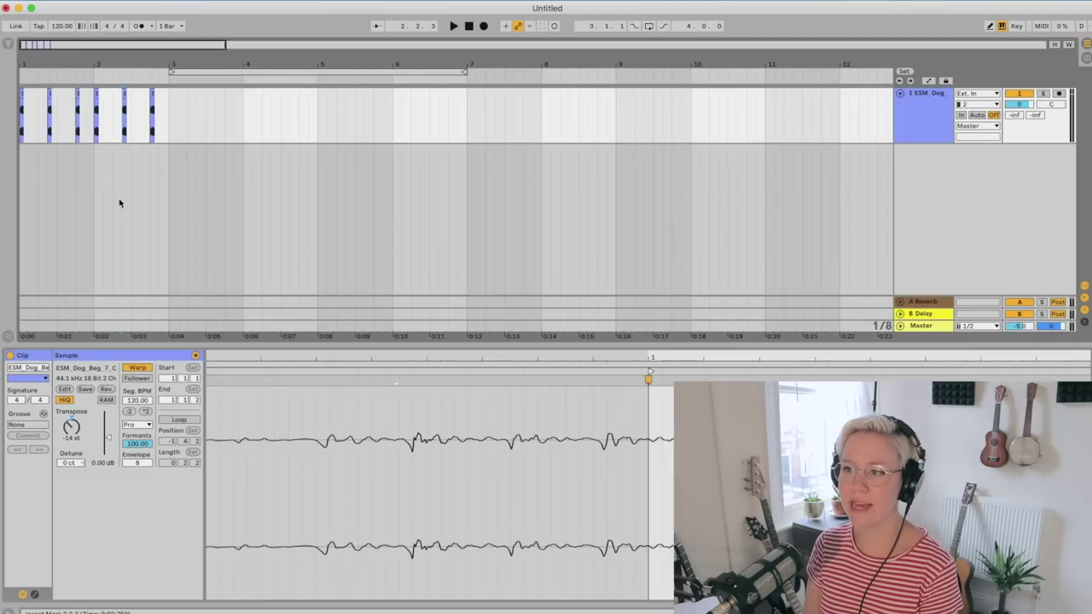
pyautogui.moveTo(168, 126); pyautogui.dragTo(19, 129)
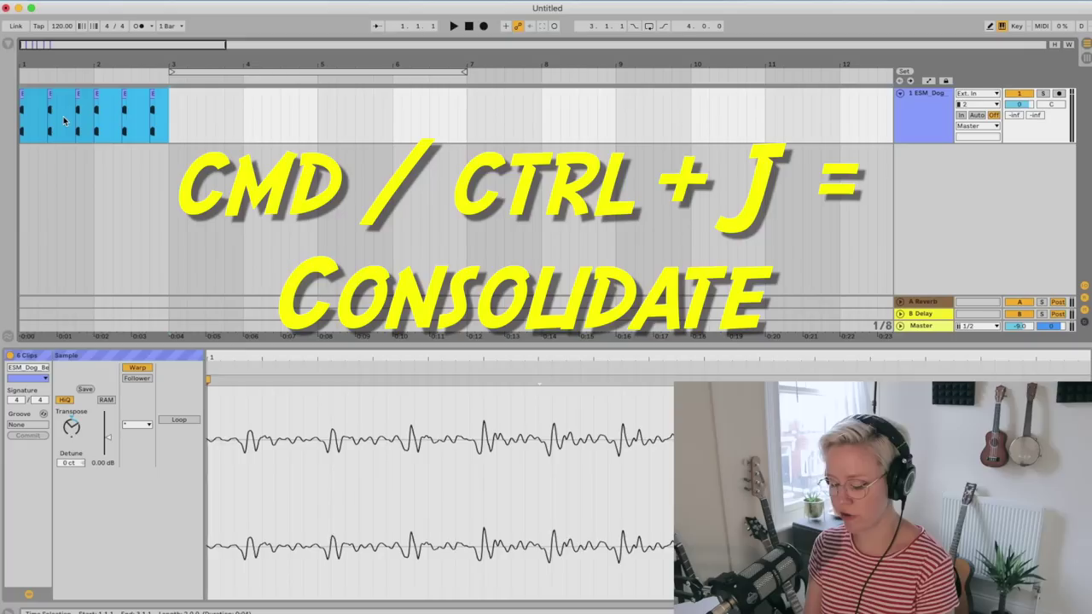
pyautogui.press('super+j')
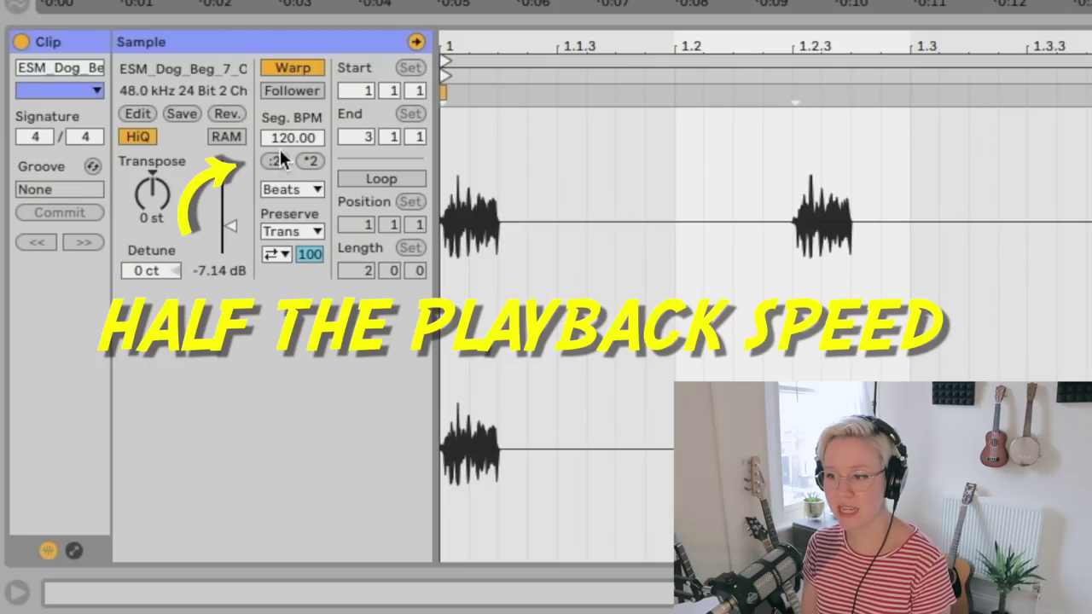
# Try a segment tempo of 30 BPM on the consolidated clip, set it to 60 BPM with looping on, and play it
pyautogui.click(130, 411)
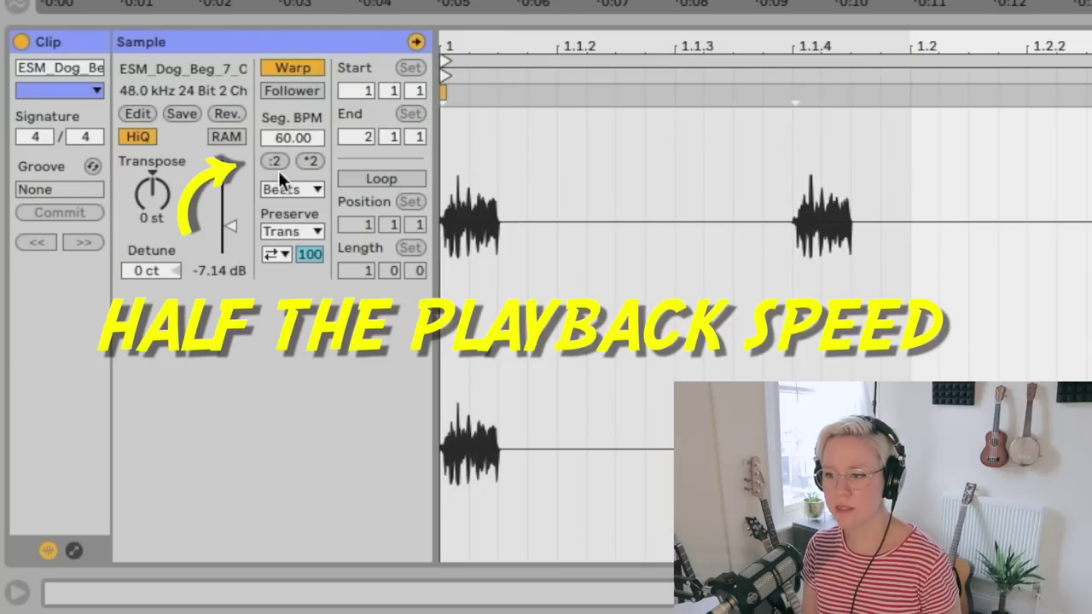
pyautogui.click(275, 161)
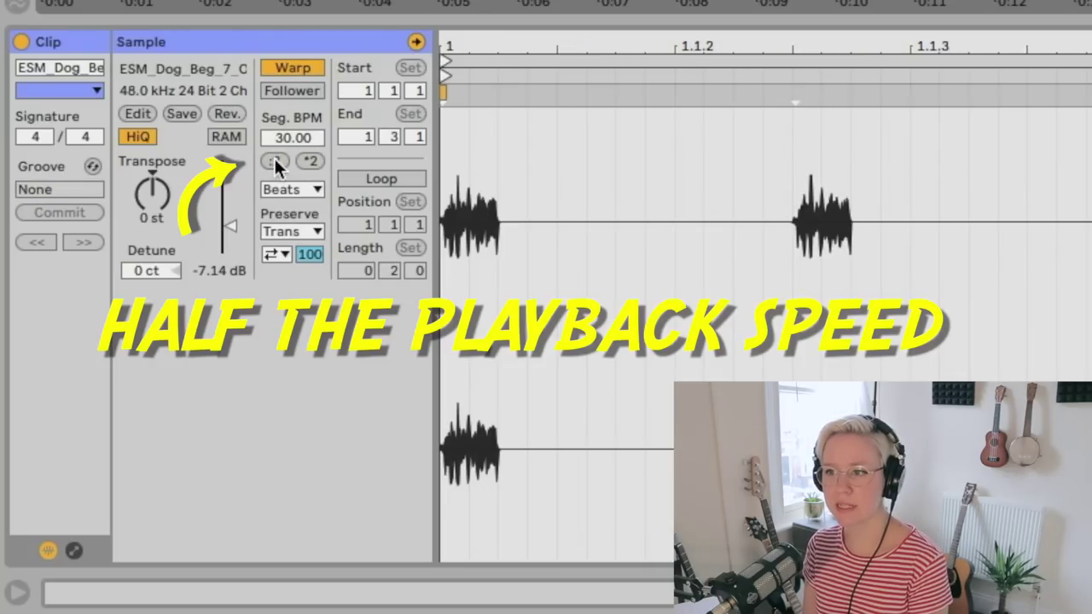
pyautogui.click(309, 161)
pyautogui.press('space')
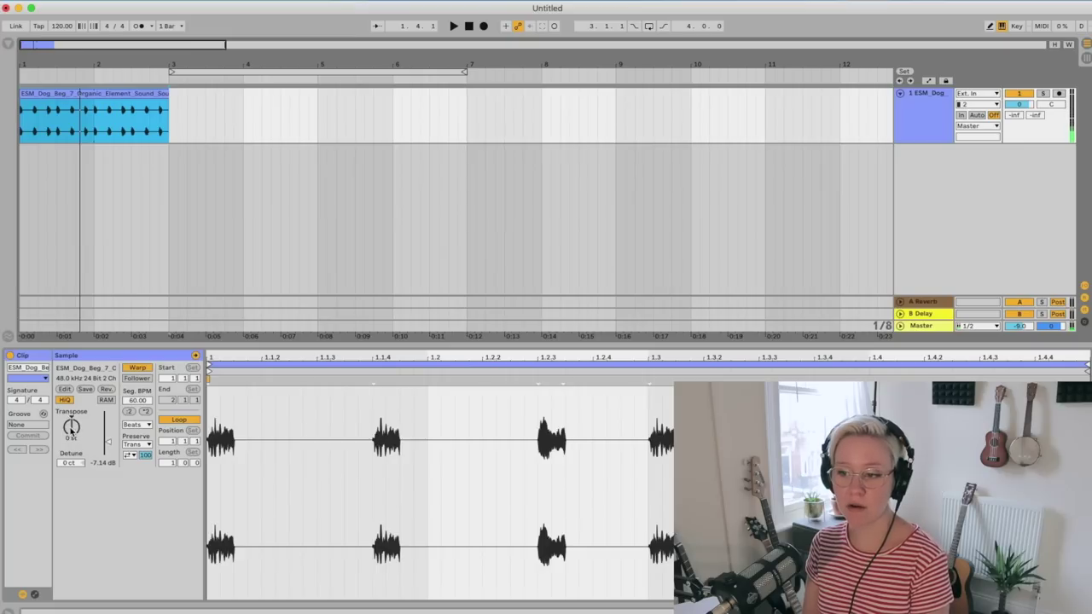
# Try transposing the consolidated clip down to -14 st during playback, and return it to 0 st
pyautogui.moveTo(71, 429); pyautogui.dragTo(72, 437)
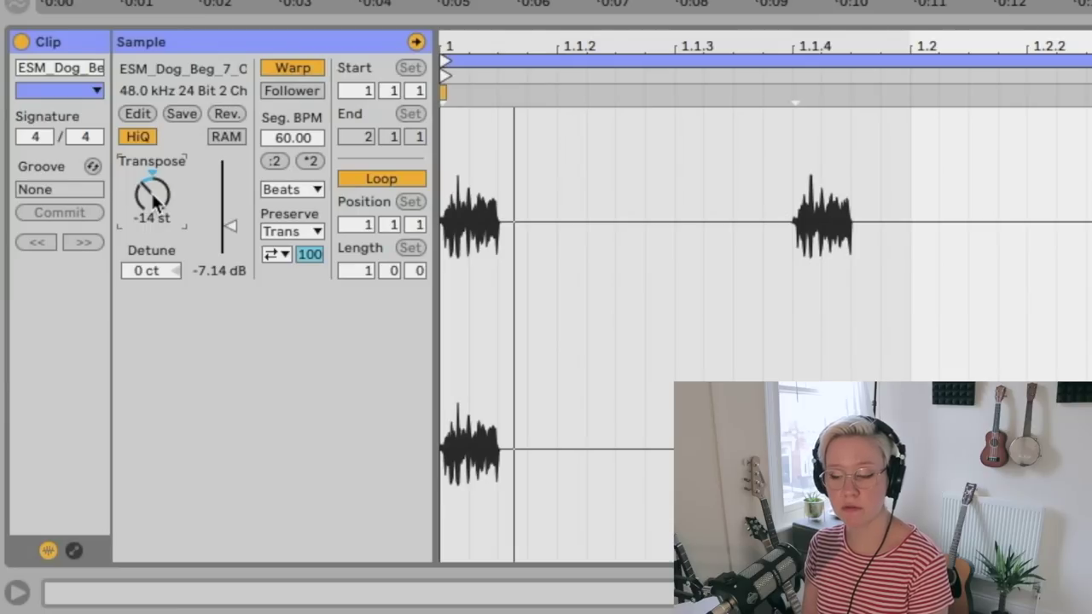
pyautogui.moveTo(152, 194); pyautogui.dragTo(152, 174)
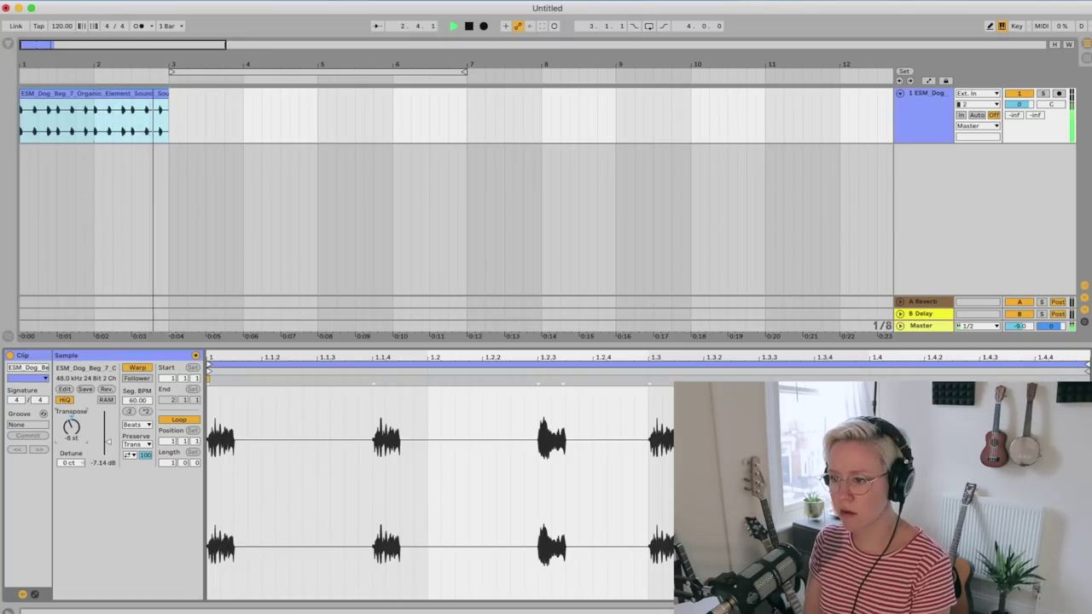
pyautogui.moveTo(71, 429); pyautogui.dragTo(71, 382)
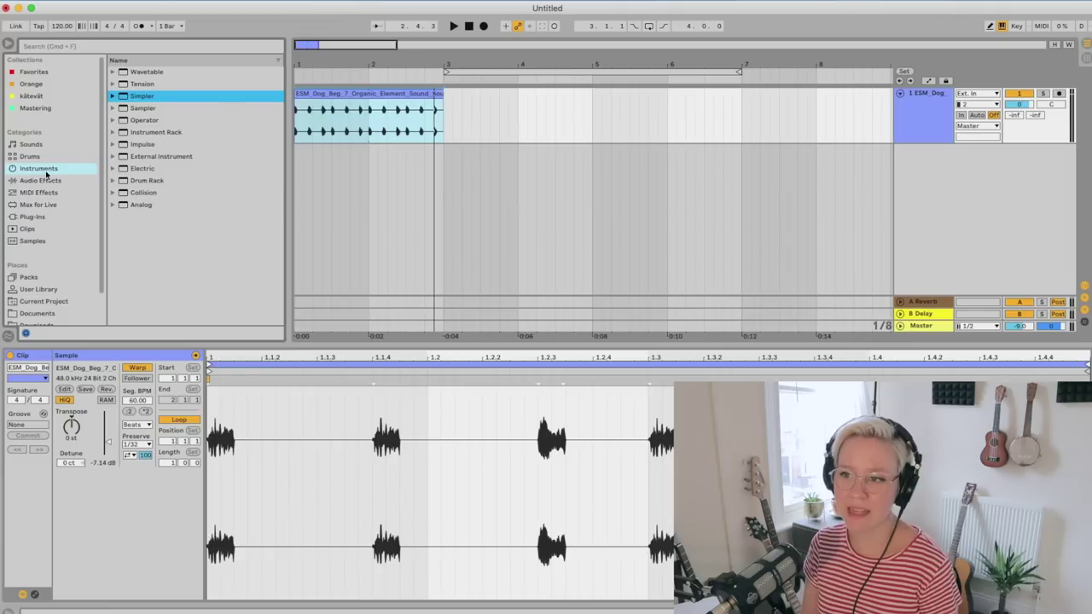
# Add the Vocoder audio effect to the dog sample track and hide the browser
pyautogui.click(47, 183)
pyautogui.scroll(-5, 127, 271)
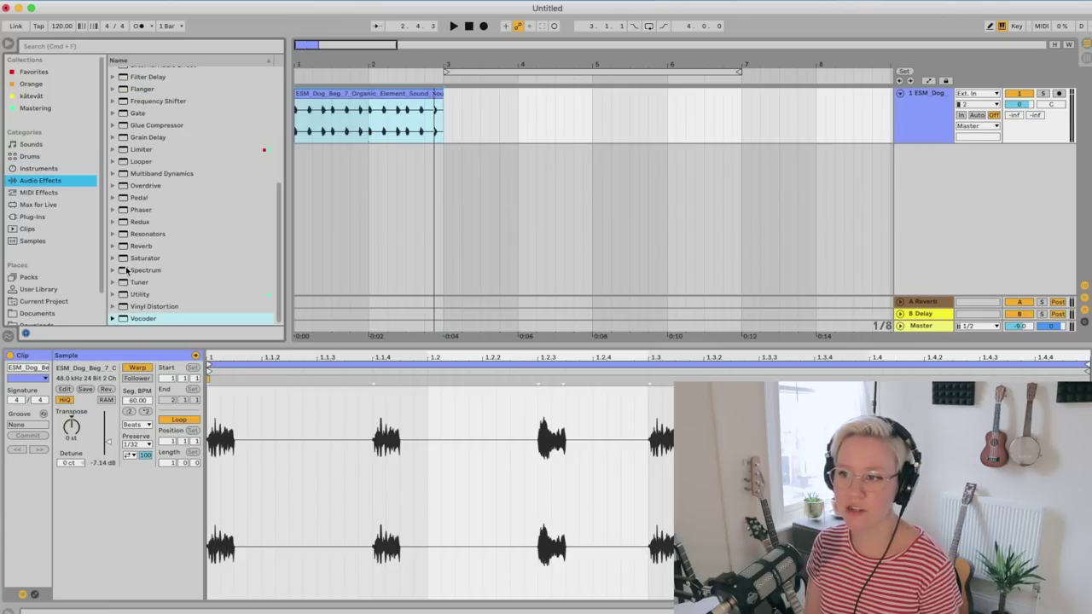
pyautogui.click(141, 319)
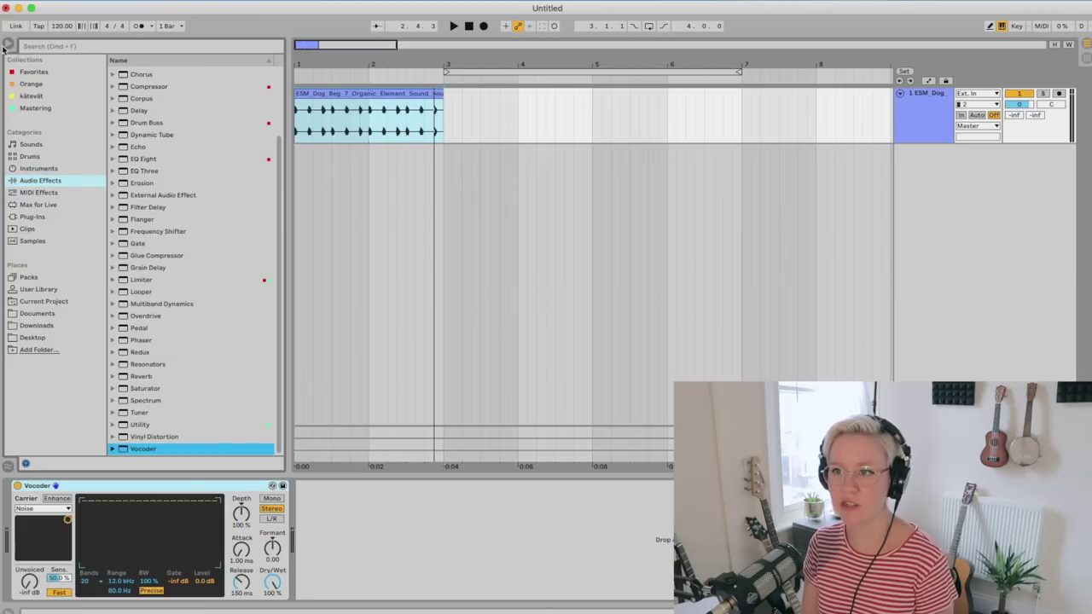
pyautogui.click(8, 45)
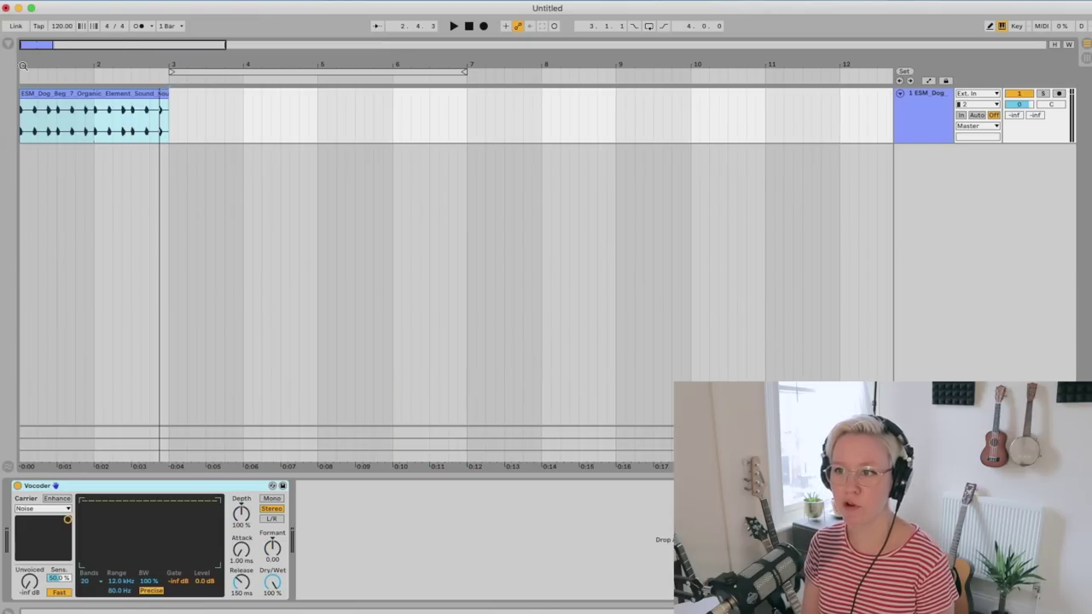
# Play the pattern through the Vocoder from the beginning, adjust the effect's Dry/Wet amount, and play it again
pyautogui.click(22, 129)
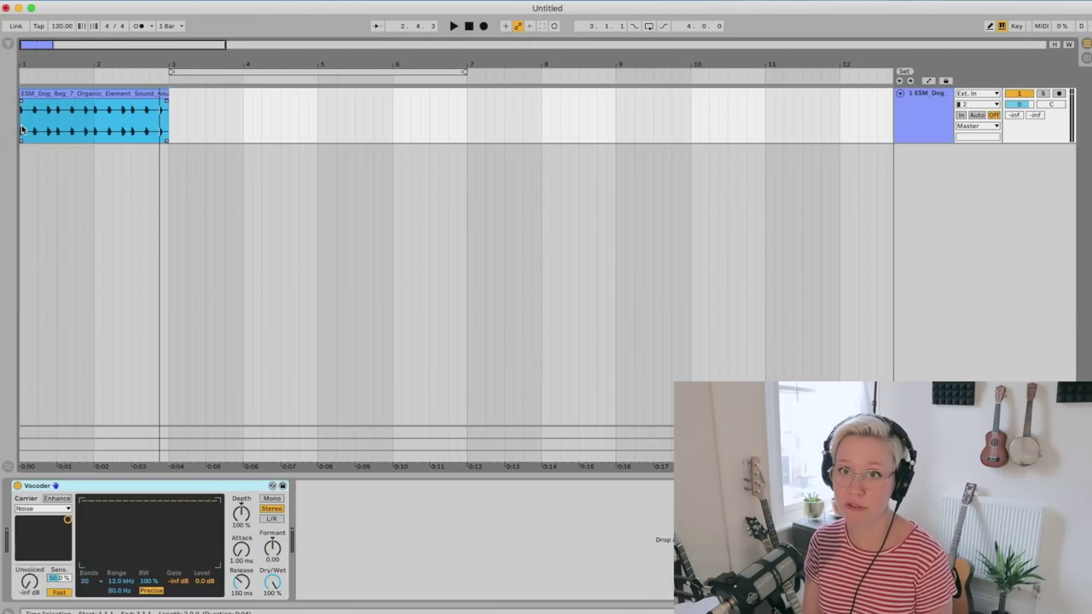
pyautogui.click(22, 129)
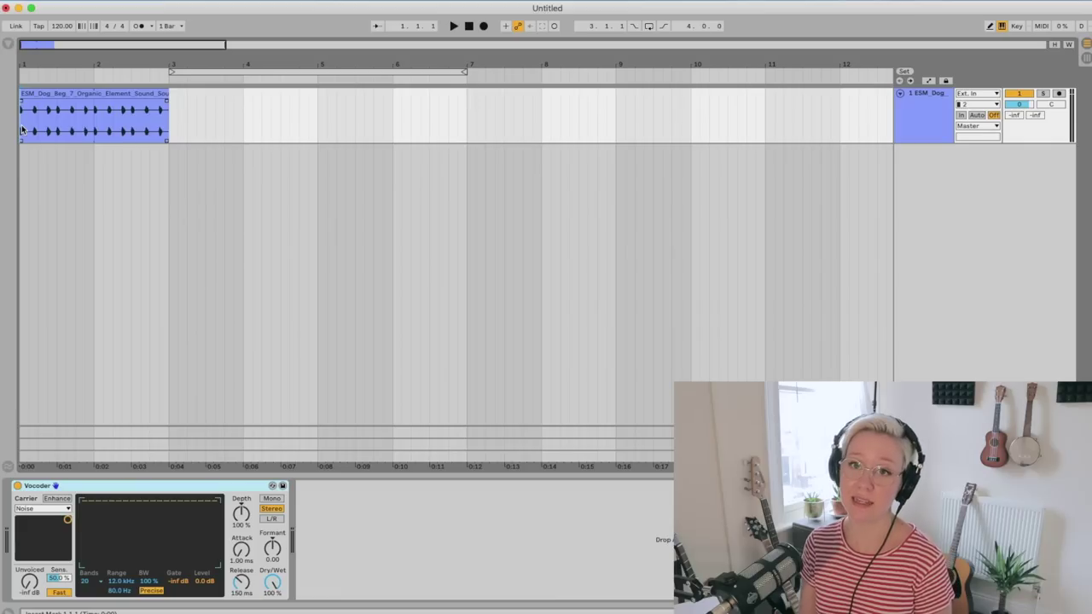
pyautogui.press('space')
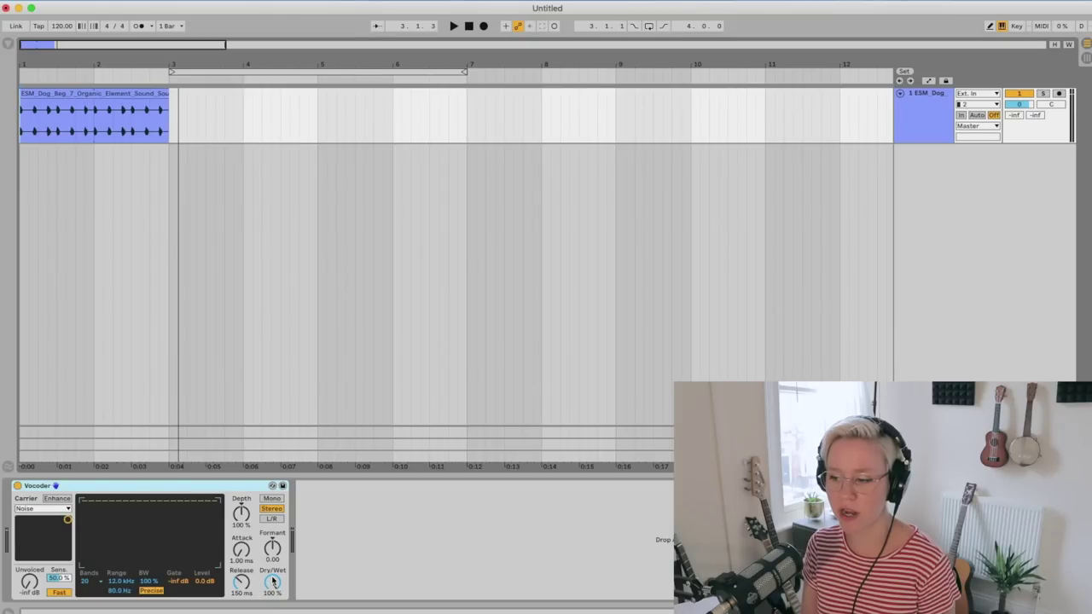
pyautogui.moveTo(273, 582); pyautogui.dragTo(273, 582)
pyautogui.press('space')
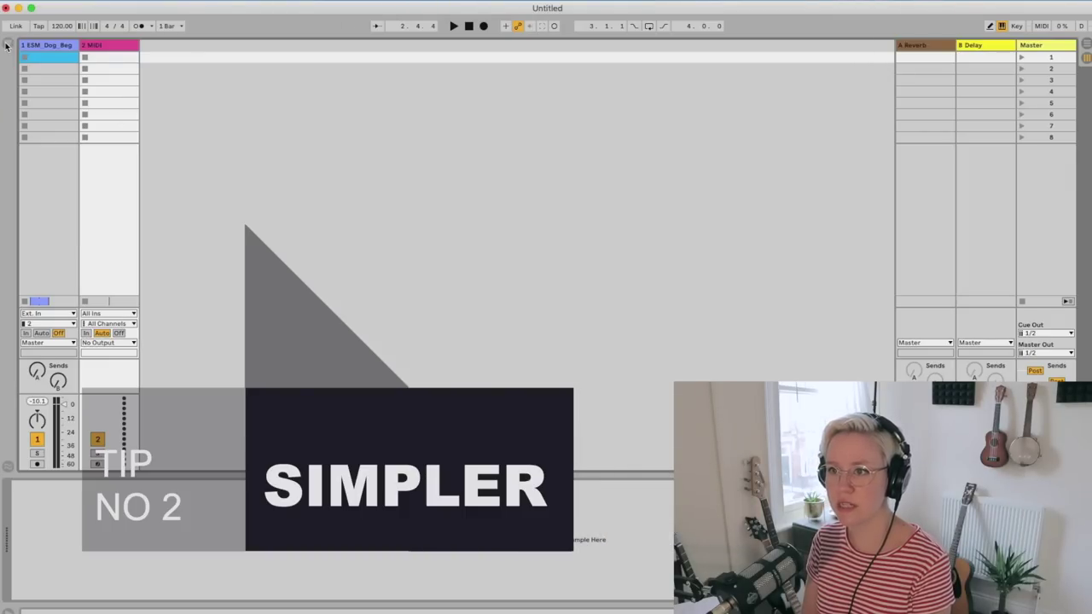
# Load Simpler onto the MIDI track in Arrangement View and fill it with HEATHER_vocal_adlib_dry_huu_109_A.wav from the Splice collection
pyautogui.press('Tab')
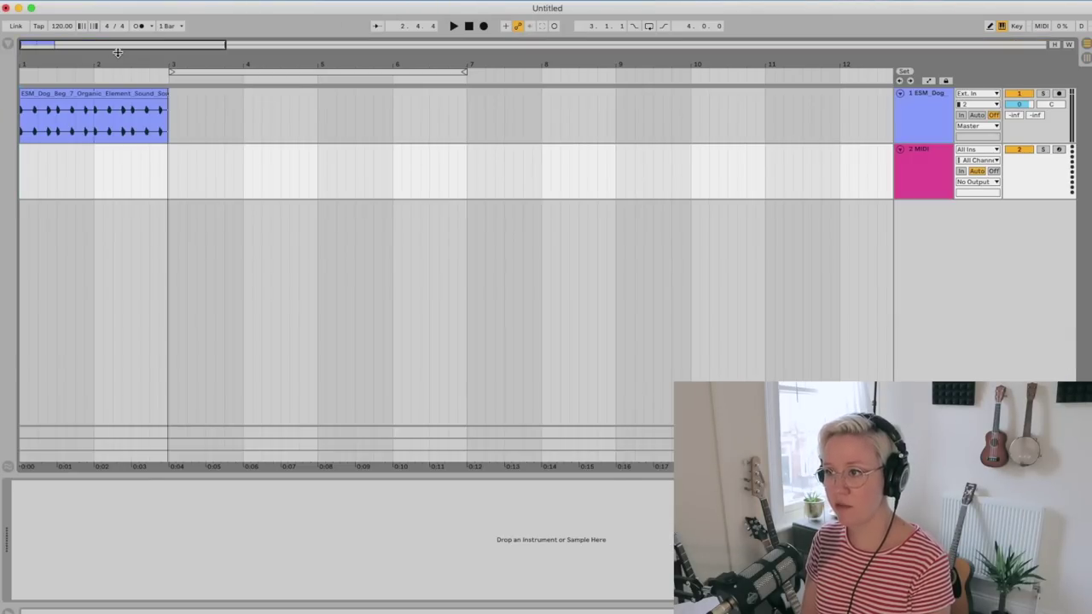
pyautogui.click(925, 182)
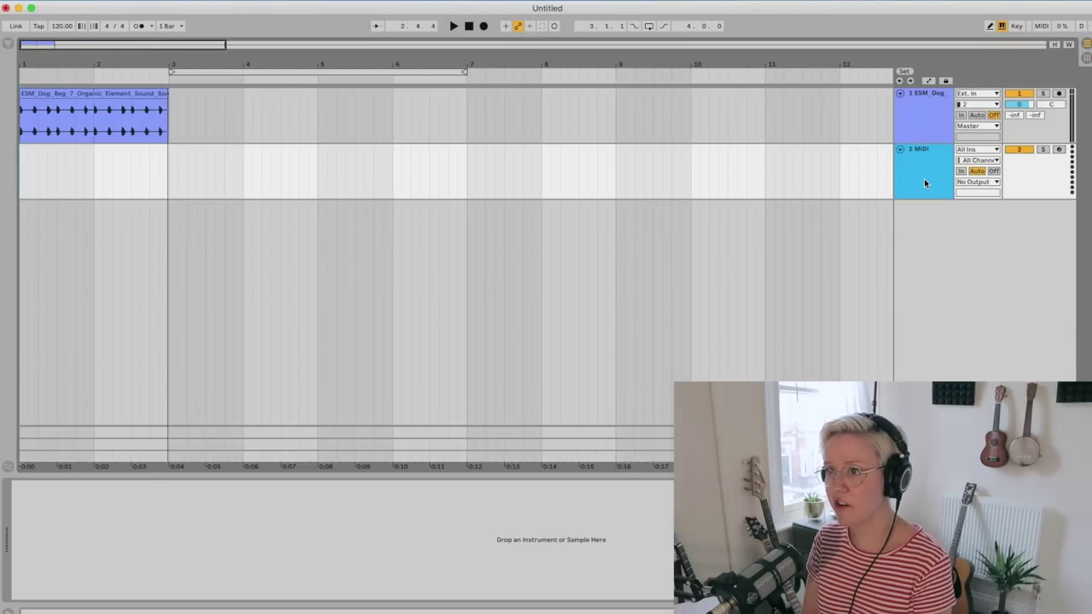
pyautogui.click(7, 45)
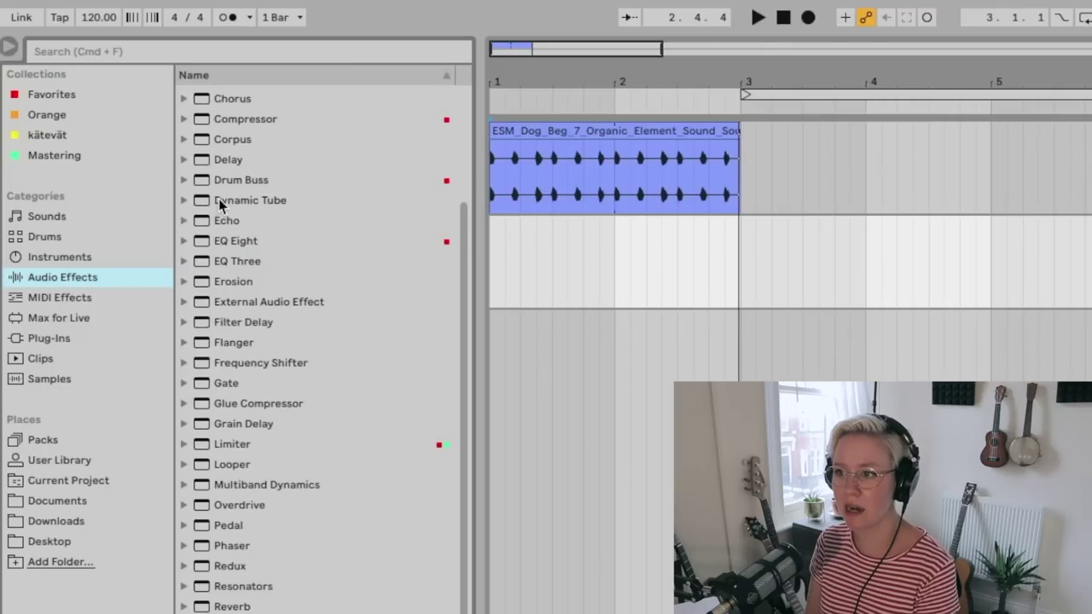
pyautogui.click(60, 256)
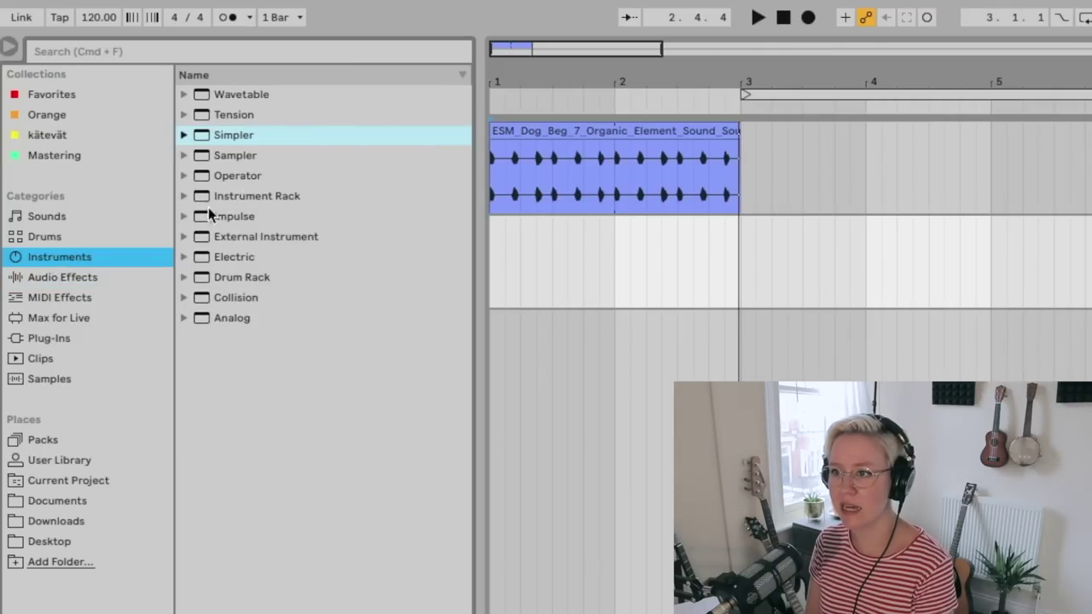
pyautogui.click(202, 137)
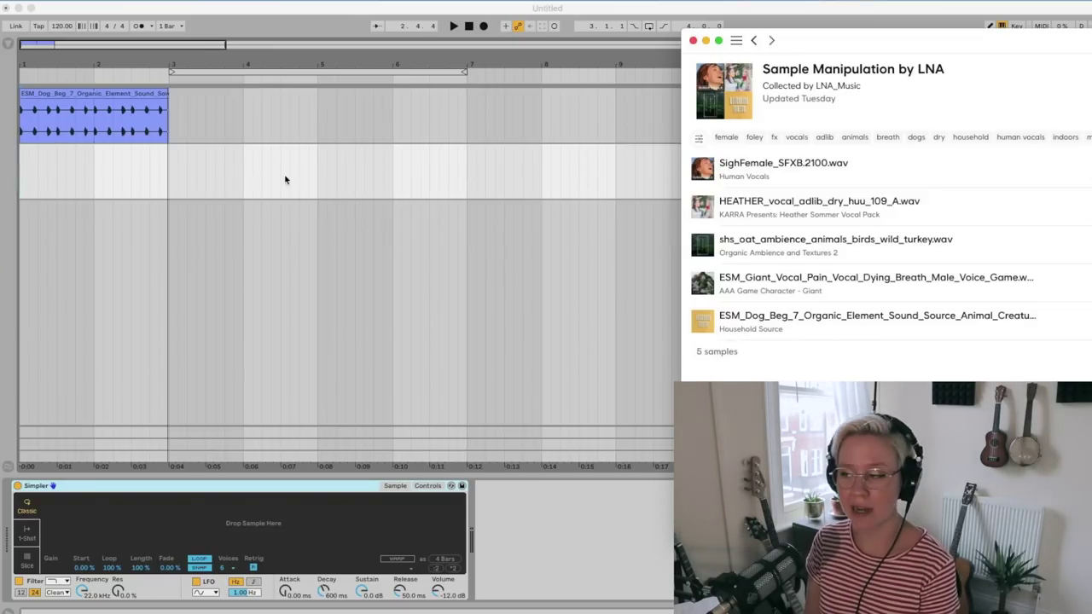
pyautogui.moveTo(721, 205); pyautogui.dragTo(323, 530)
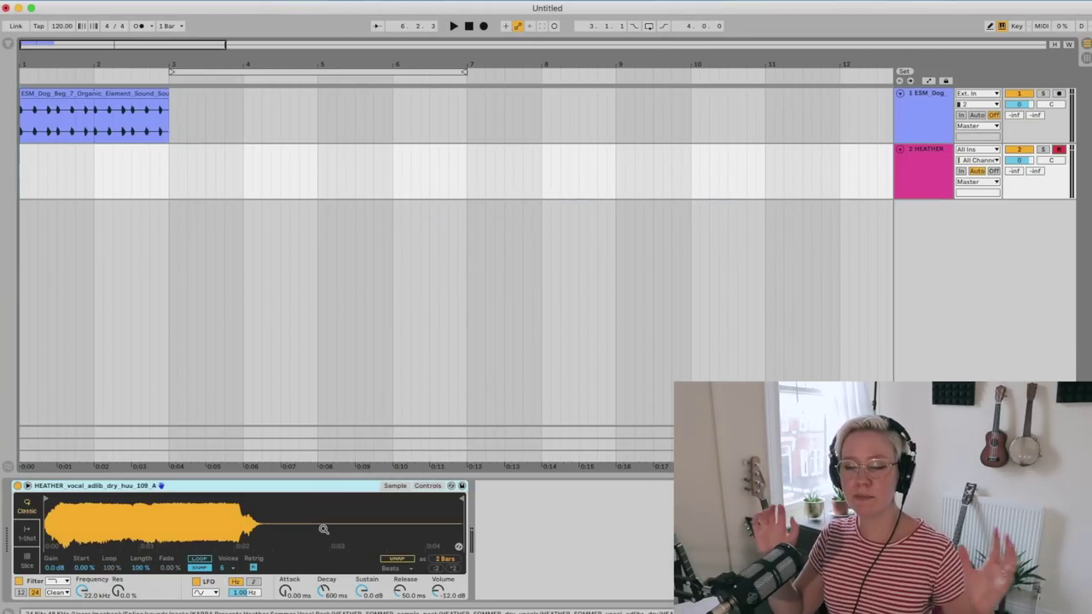
# Expand Simpler's sample display and narrow the playback region to about 0.4 to 0.8 s of the vocal
pyautogui.click(28, 486)
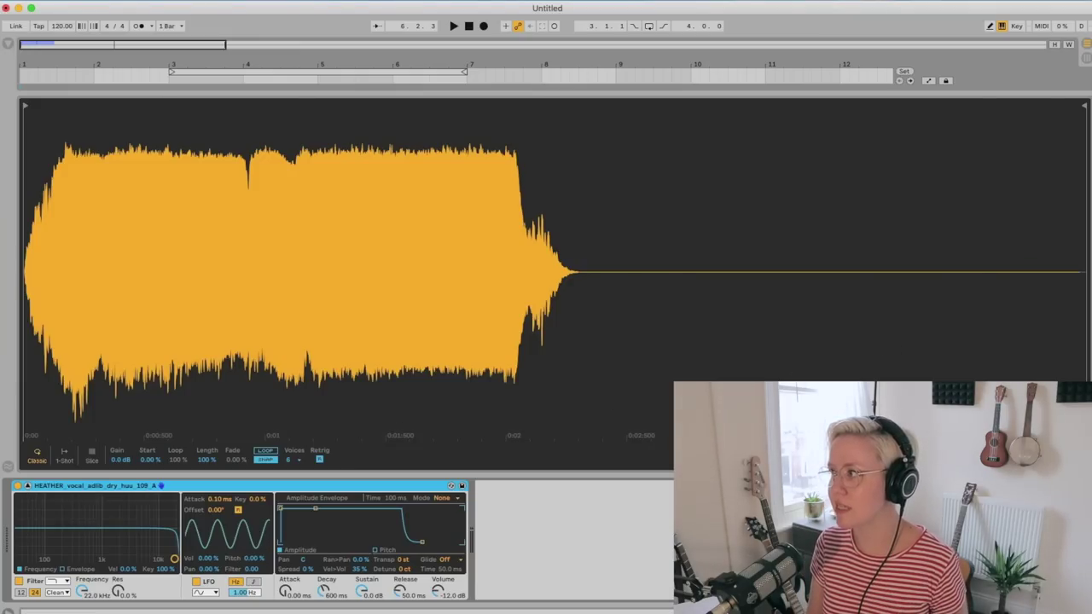
pyautogui.moveTo(1084, 106); pyautogui.dragTo(245, 140)
pyautogui.moveTo(26, 104); pyautogui.dragTo(114, 106)
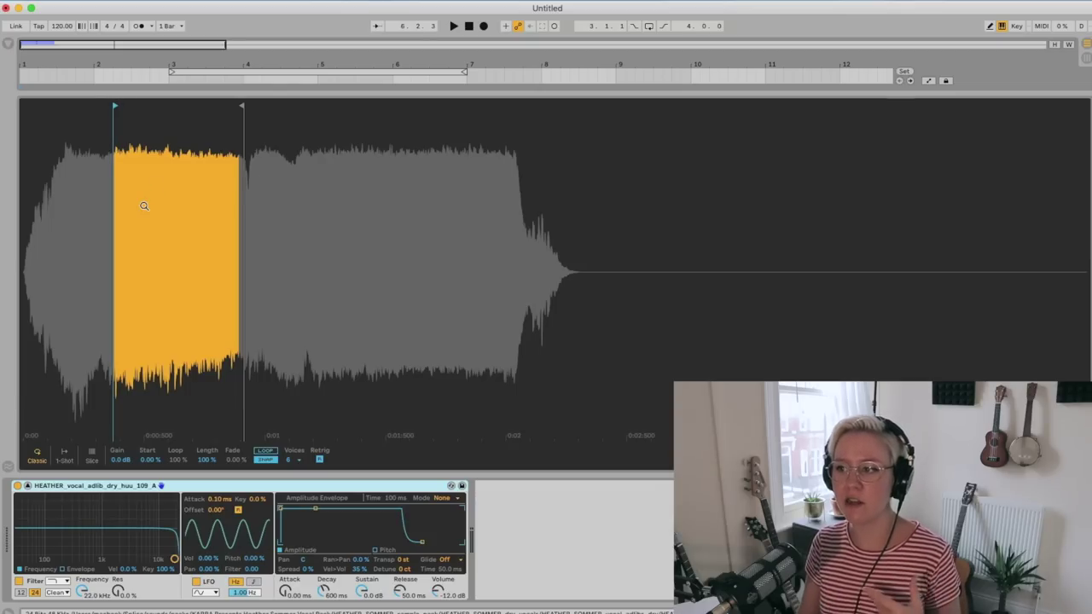
pyautogui.moveTo(242, 108); pyautogui.dragTo(207, 112)
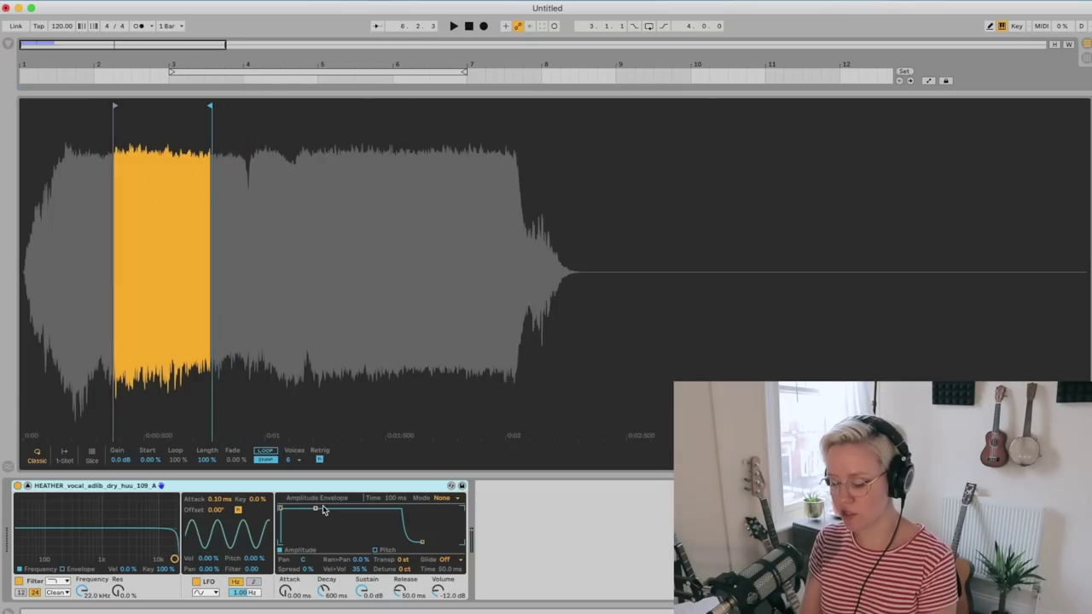
# Audition the narrowed vocal region, turn on looping in Simpler, and set the loop Fade to 100 %
pyautogui.press('a')
pyautogui.press('a')
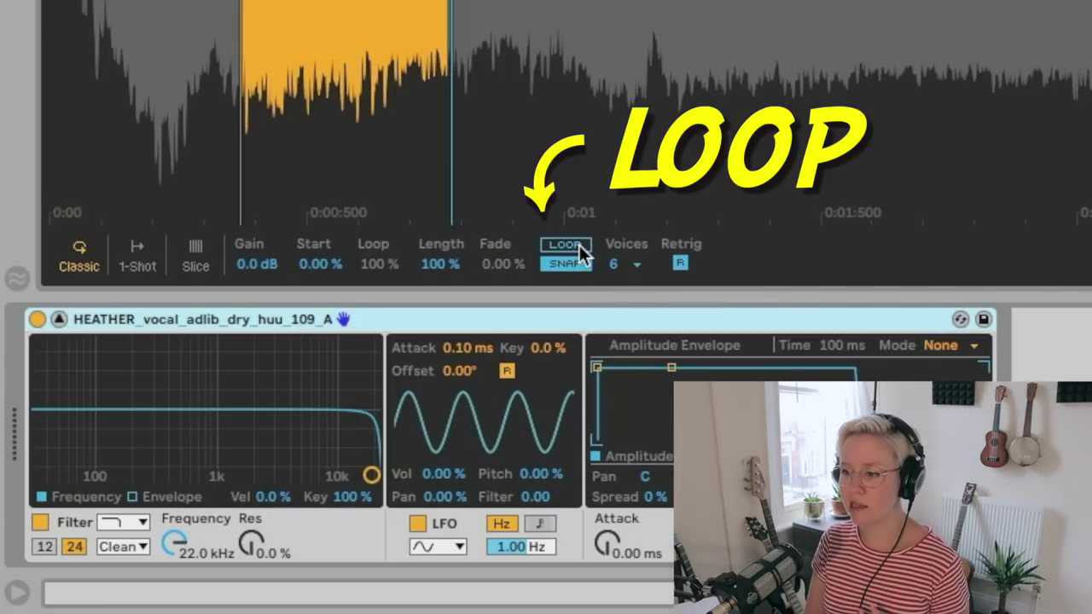
pyautogui.click(579, 244)
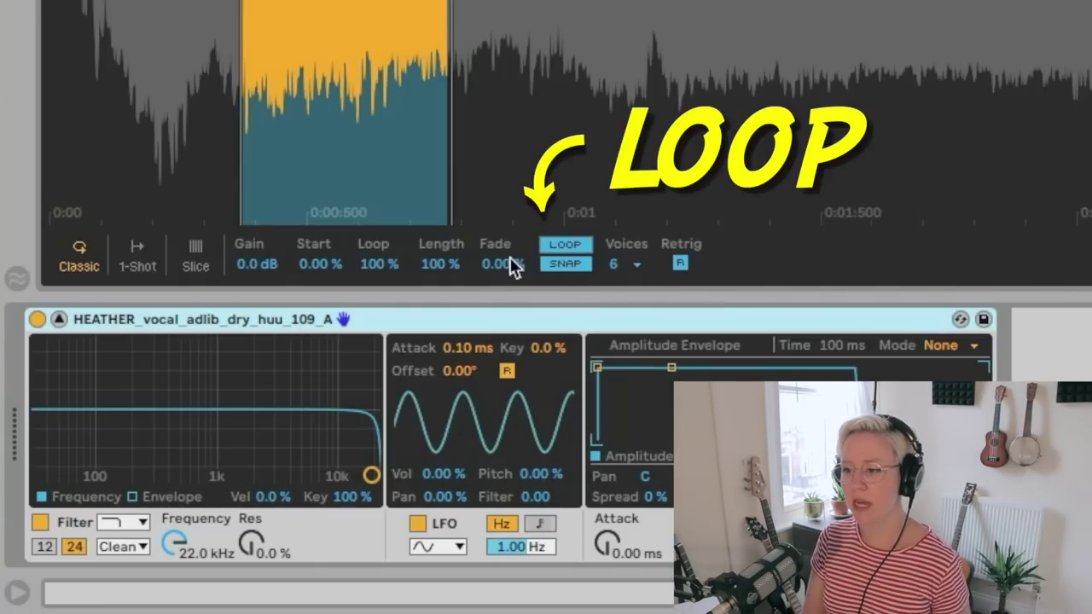
pyautogui.moveTo(492, 264); pyautogui.dragTo(491, 189)
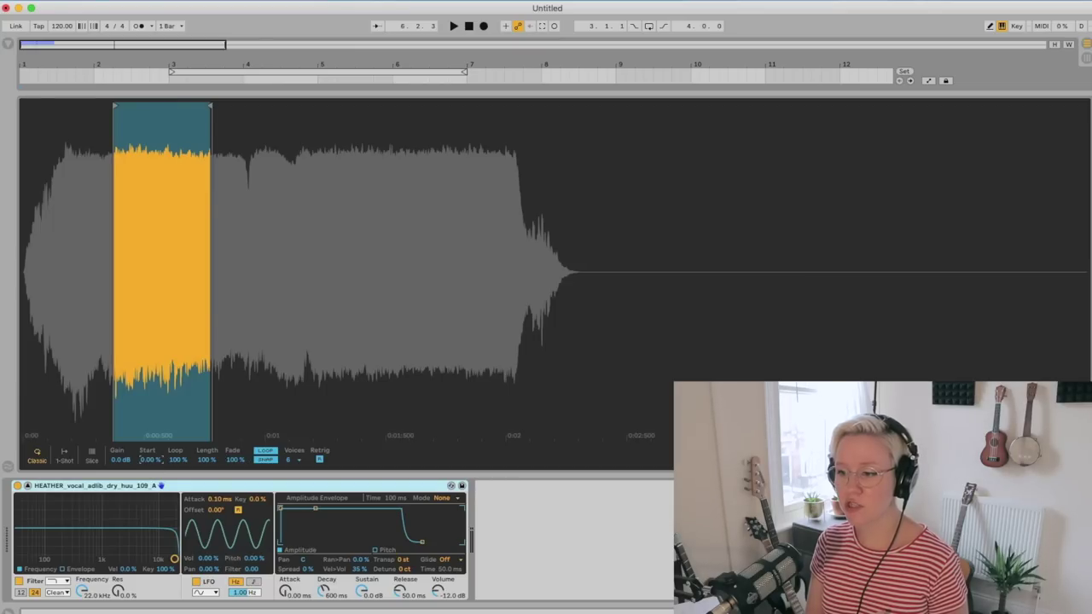
# Set the loop's Start to 73.4 % and audition the shortened vocal loop with a lower note
pyautogui.moveTo(150, 459); pyautogui.dragTo(150, 422)
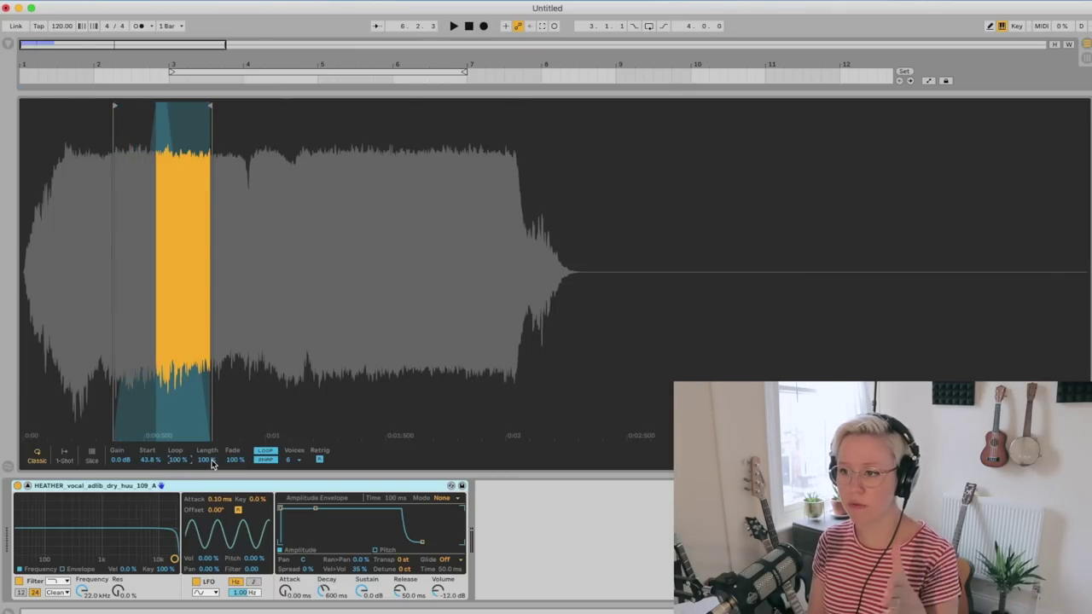
pyautogui.moveTo(142, 463); pyautogui.dragTo(142, 448)
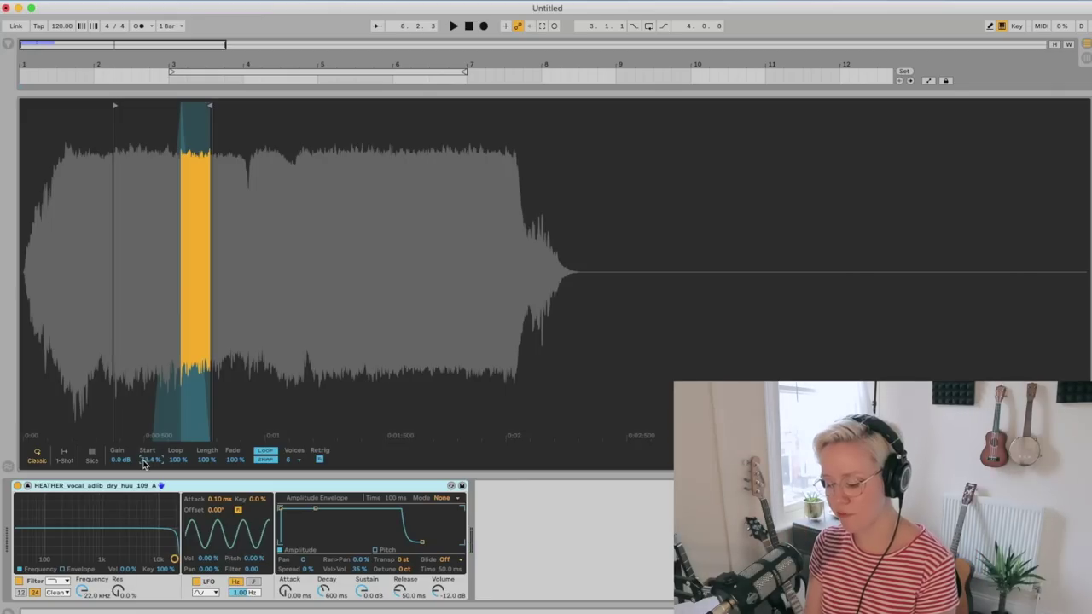
pyautogui.press('z')
pyautogui.press('a')
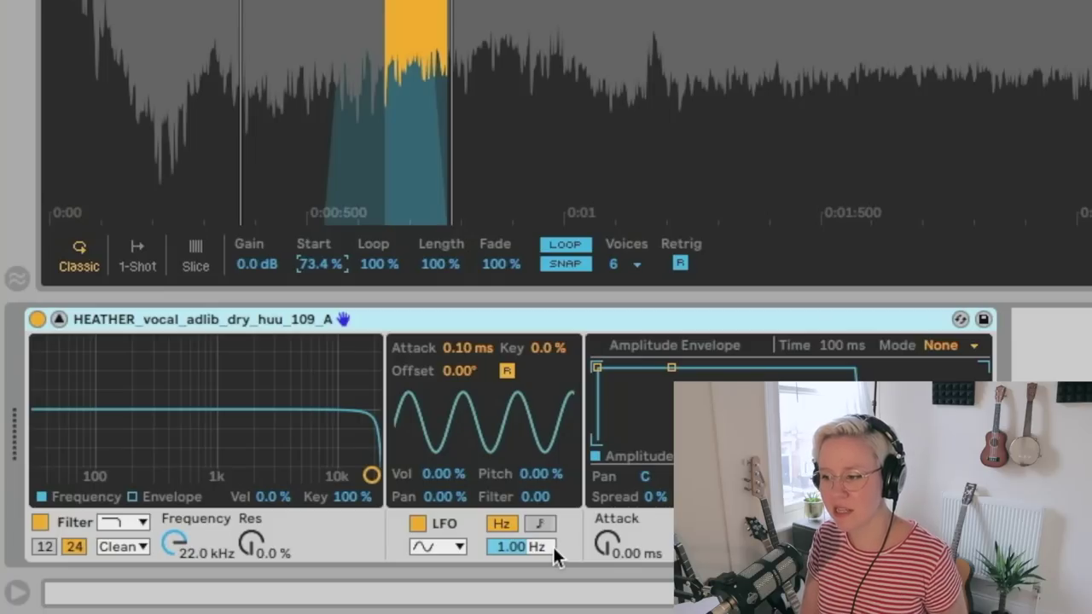
# Switch Simpler's LFO to a square wave at about 2.17 Hz and set its Filter modulation to 16.1
pyautogui.click(442, 548)
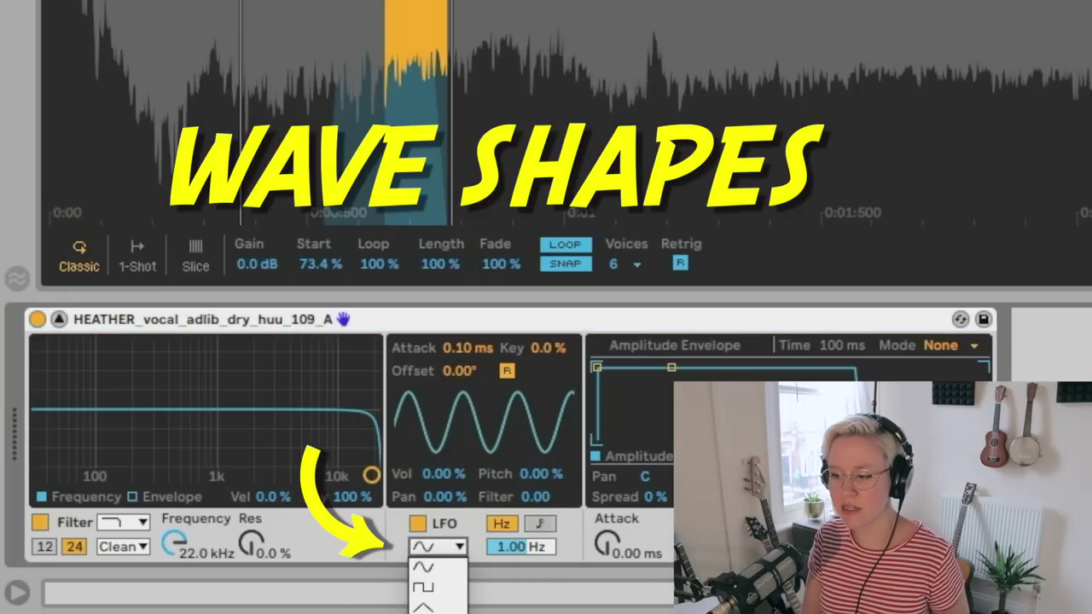
pyautogui.click(427, 587)
pyautogui.moveTo(533, 547); pyautogui.dragTo(536, 427)
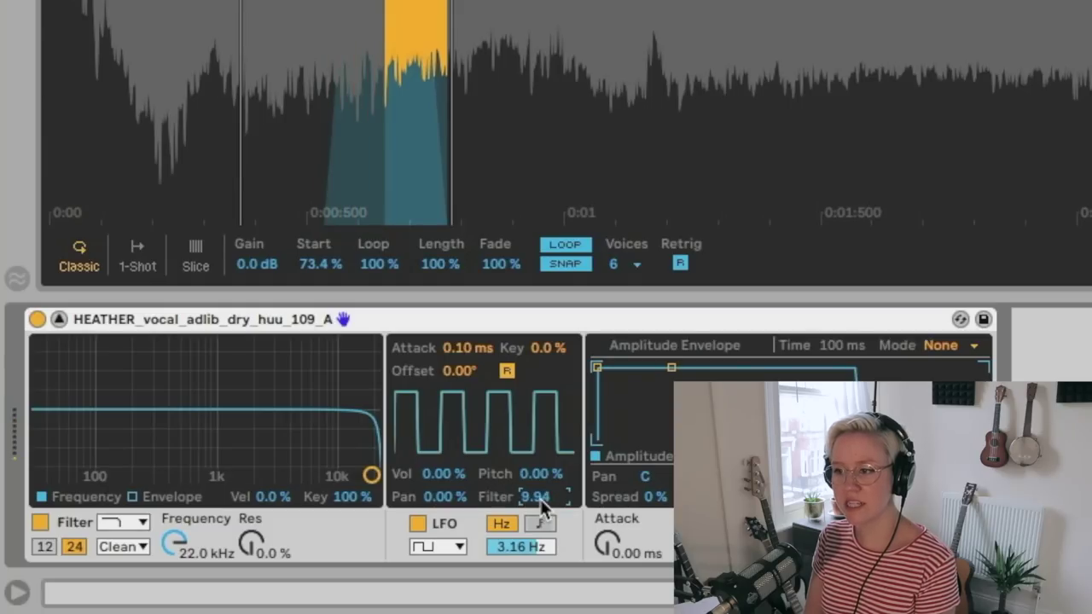
pyautogui.moveTo(540, 499); pyautogui.dragTo(540, 444)
pyautogui.click(516, 553)
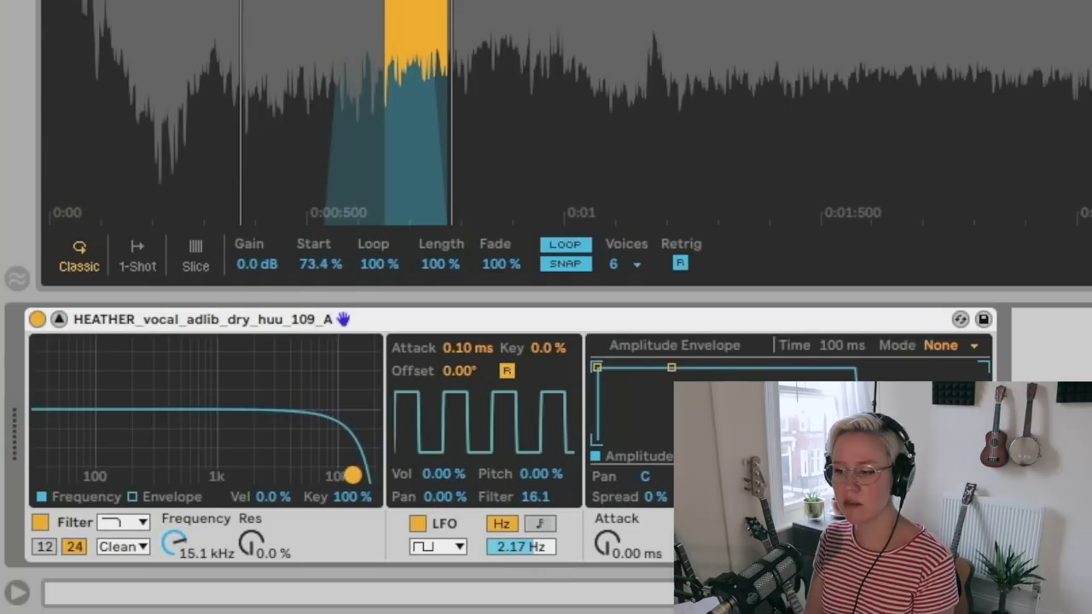
# Set Simpler's filter to about 6.04 kHz with 6.4 % resonance and collapse the expanded sample display
pyautogui.moveTo(353, 474); pyautogui.dragTo(336, 472)
pyautogui.moveTo(335, 471); pyautogui.dragTo(306, 468)
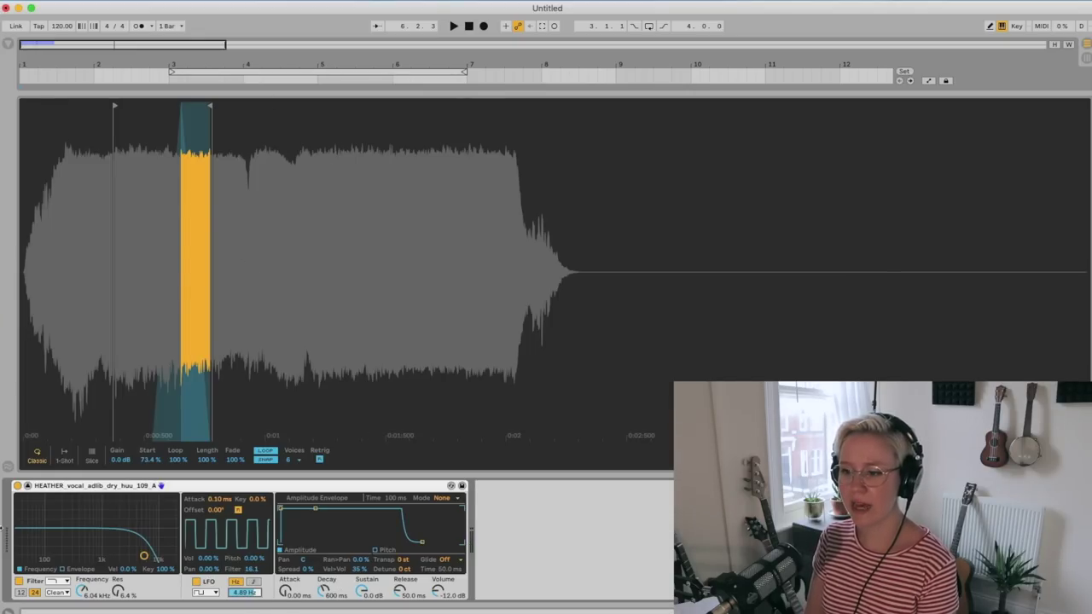
pyautogui.click(28, 486)
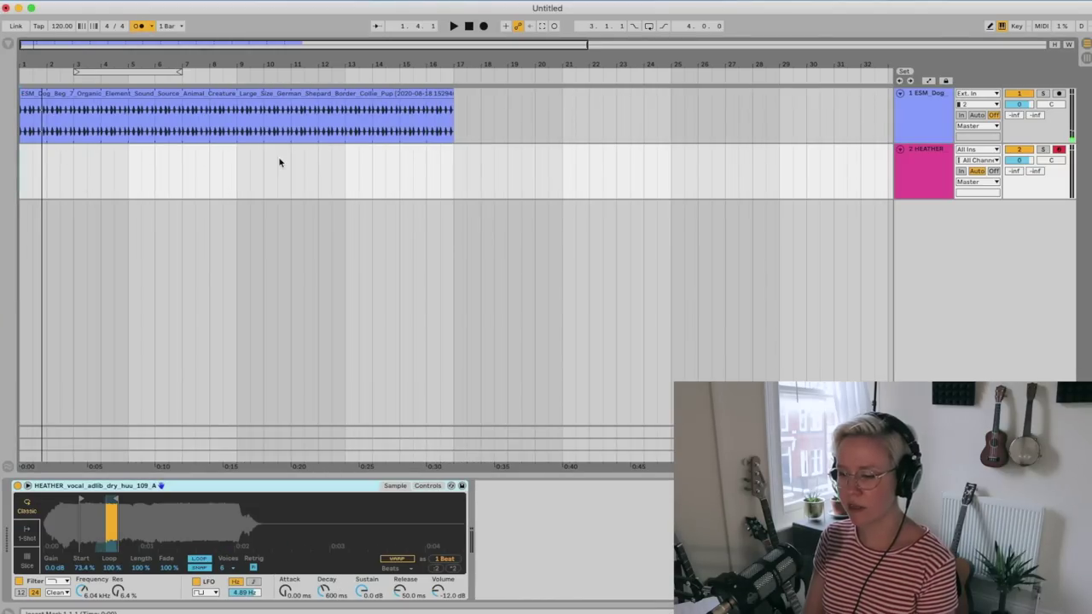
# Play the vocal instrument over the dog pattern while raising Simpler's LFO rate to 8.59 Hz
pyautogui.press('space')
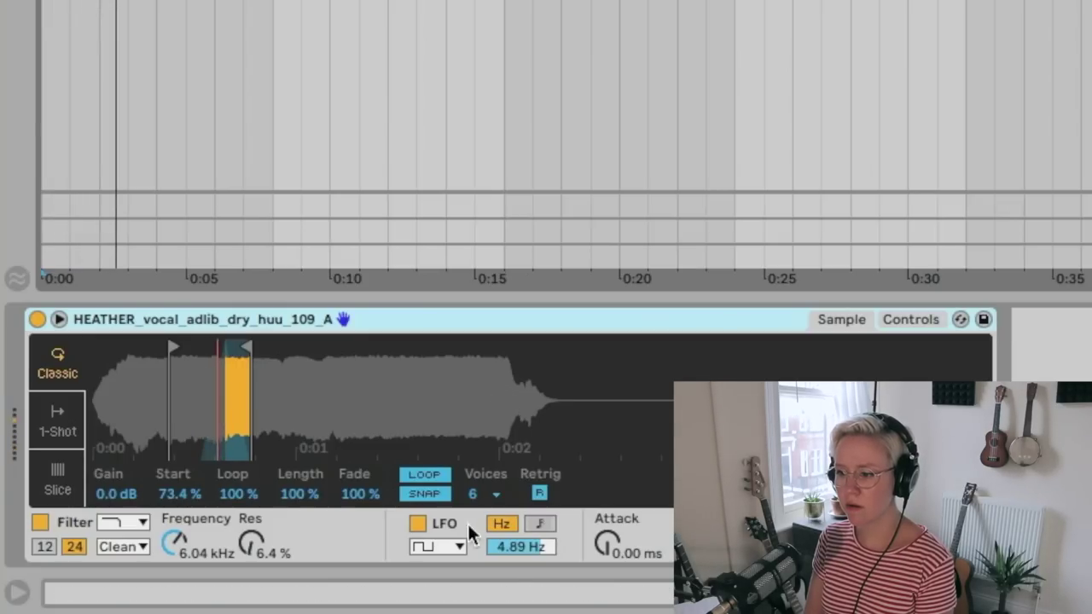
pyautogui.click(543, 548)
pyautogui.moveTo(543, 548); pyautogui.dragTo(543, 532)
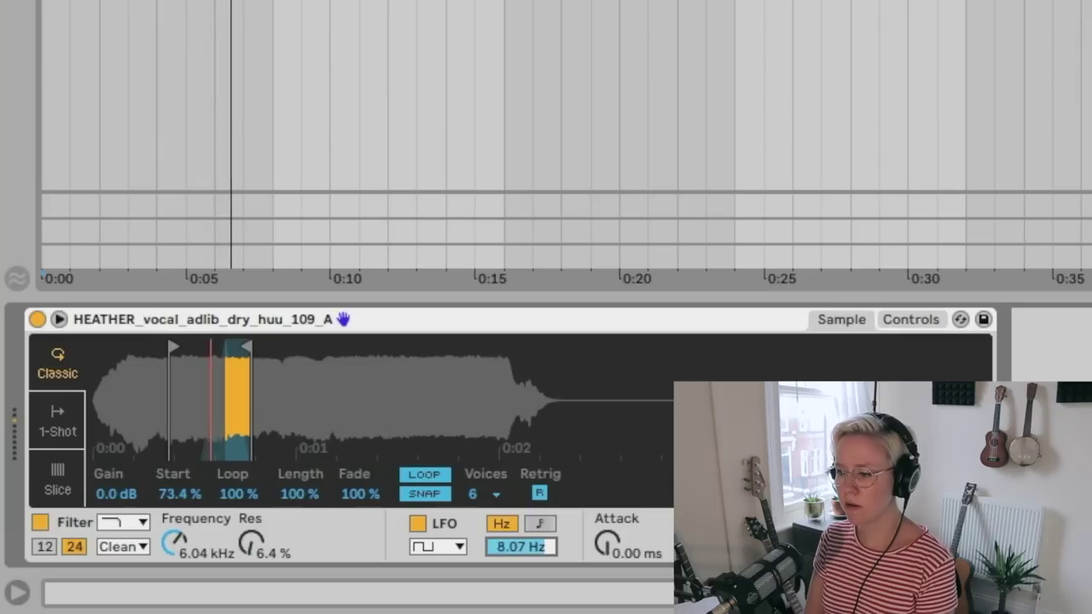
pyautogui.moveTo(552, 493); pyautogui.dragTo(553, 487)
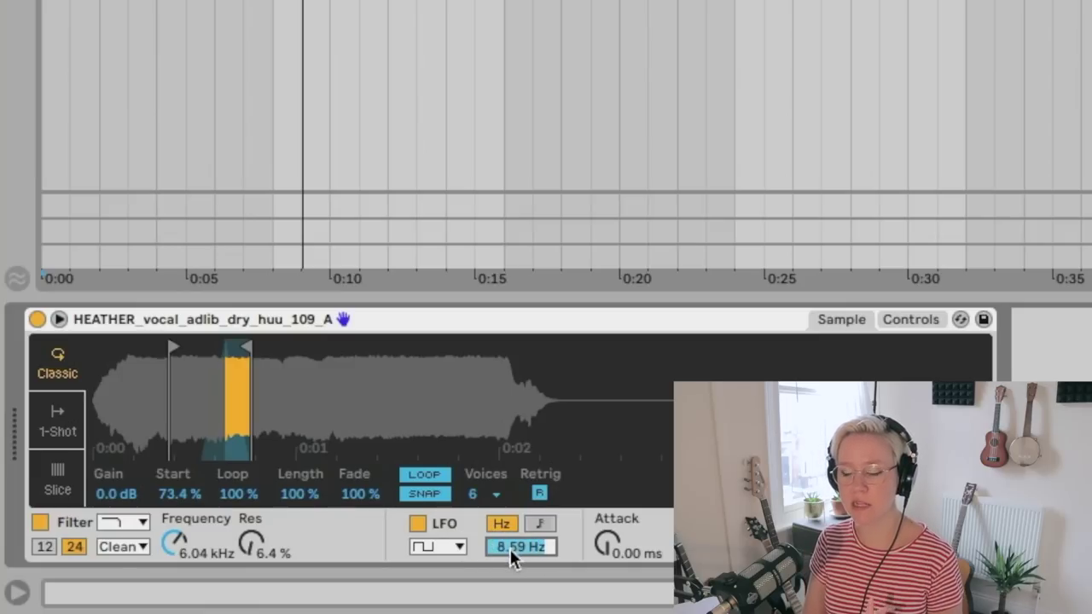
pyautogui.click(522, 550)
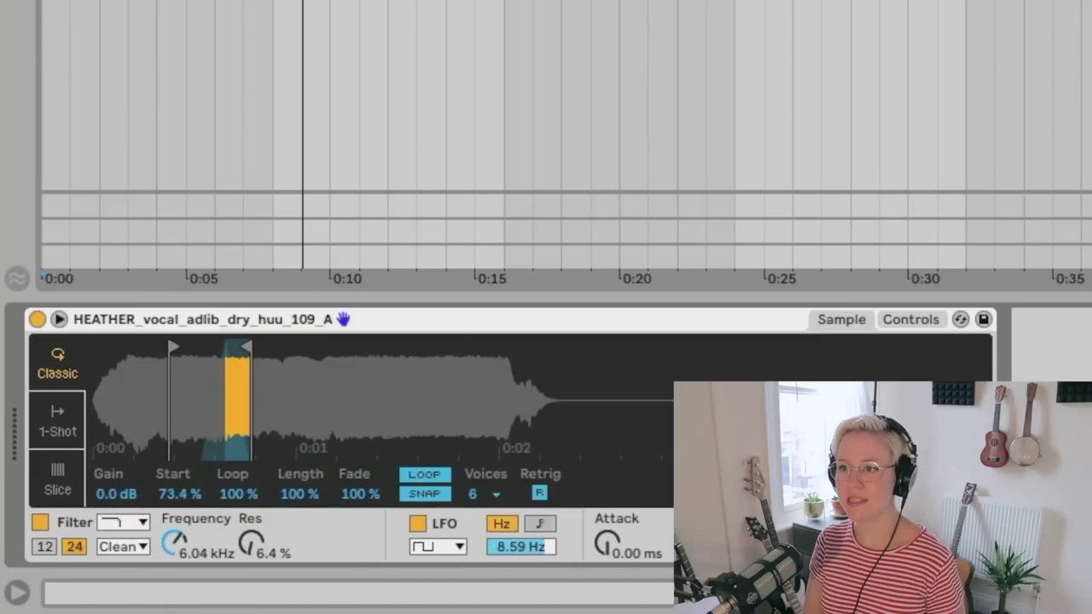
# Record a chord part about four bars long on the HEATHER track over the dog pattern
pyautogui.press('space')
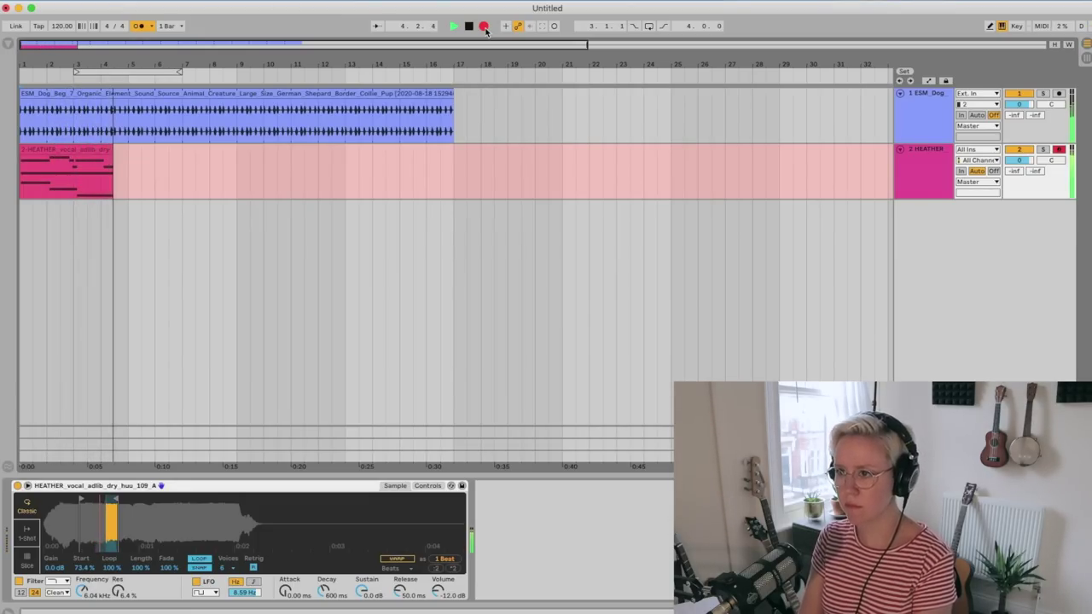
pyautogui.press('space')
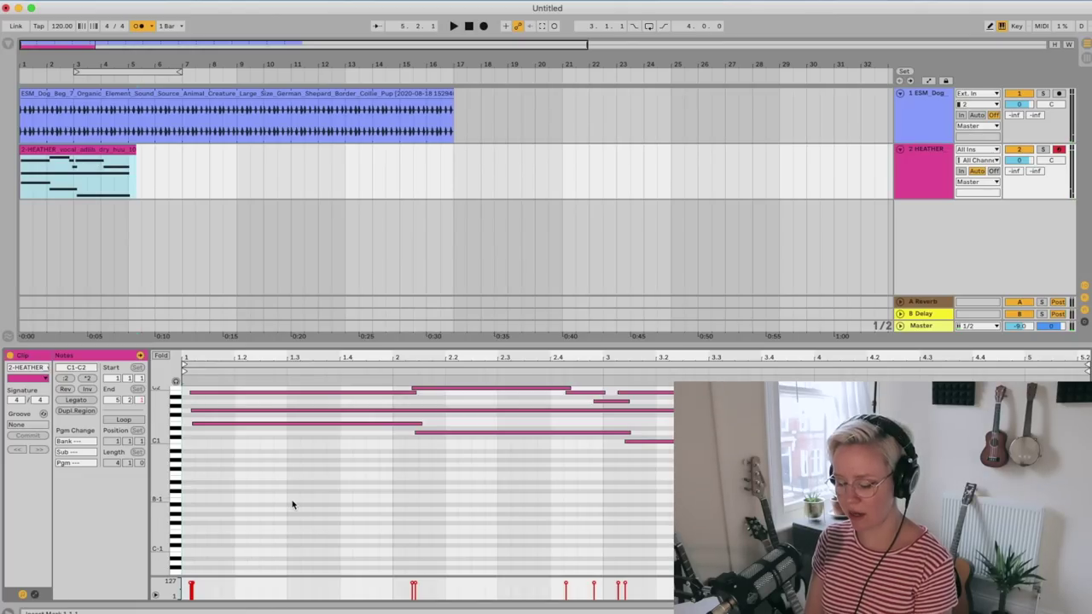
# Quantize the recorded chords, align the first chord to bar 1, and play the clip looped out to bar 17
pyautogui.press('super+a')
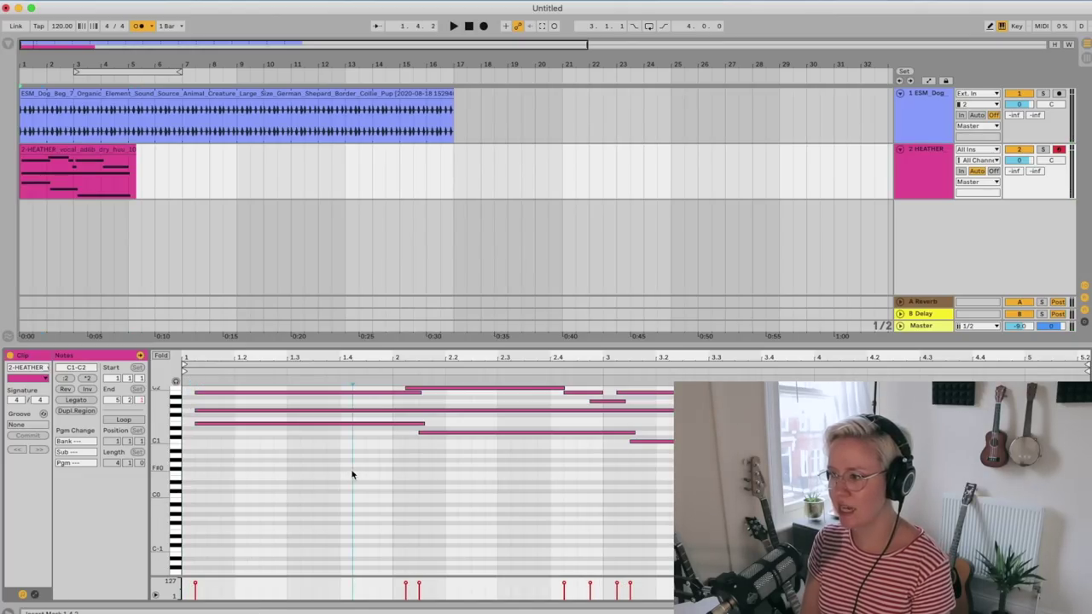
pyautogui.moveTo(241, 425); pyautogui.dragTo(230, 427)
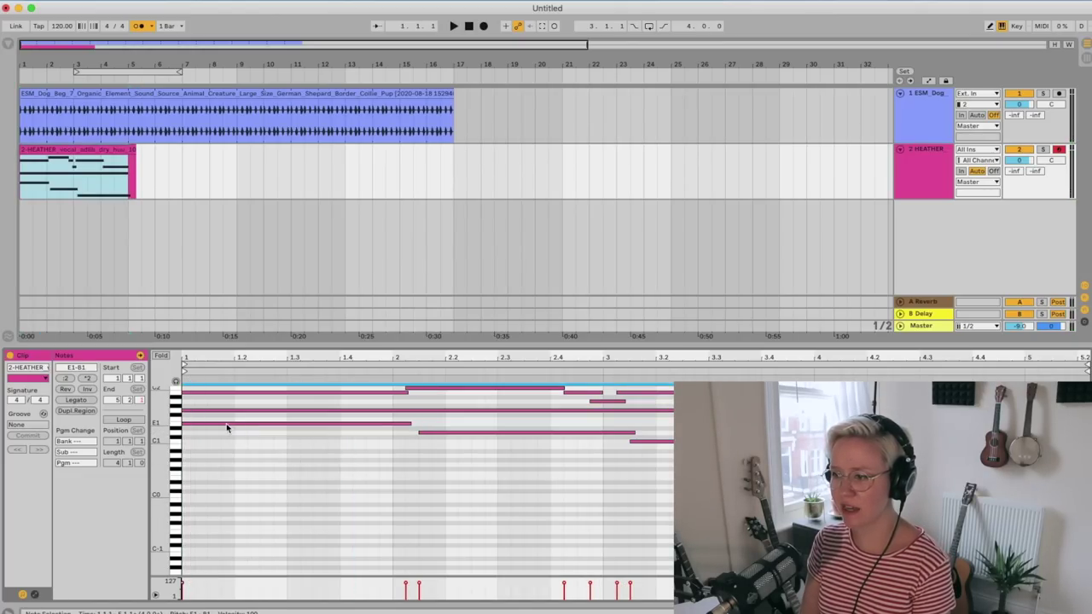
pyautogui.press('space')
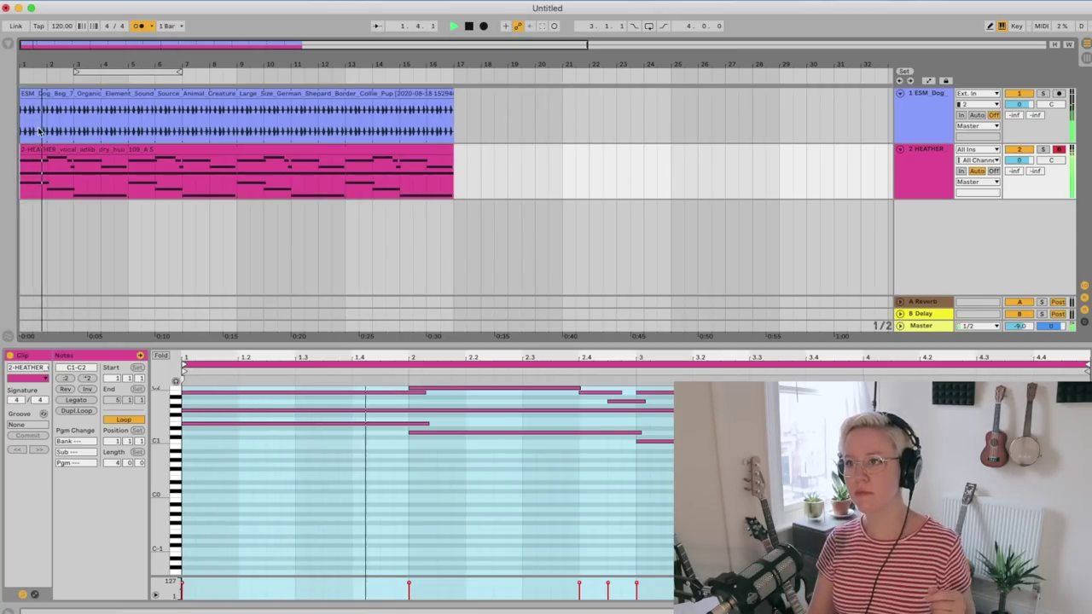
pyautogui.click(140, 26)
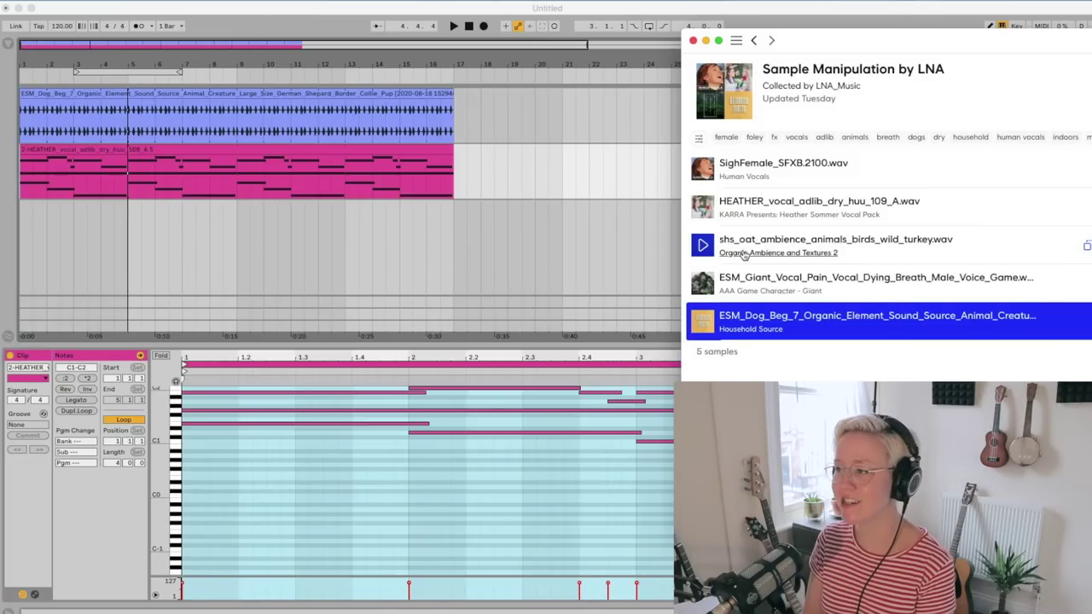
# Add shs_oat_ambience_animals_birds_wild_turkey.wav from the Splice collection to a new audio track, placing the clip at bar 20
pyautogui.moveTo(744, 256); pyautogui.dragTo(326, 238)
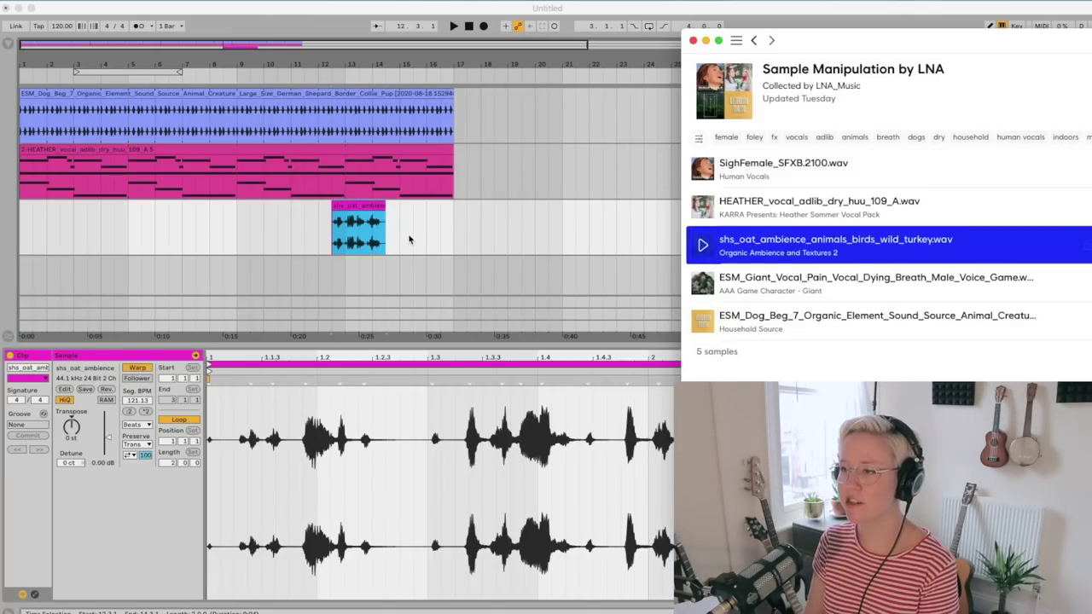
pyautogui.click(409, 239)
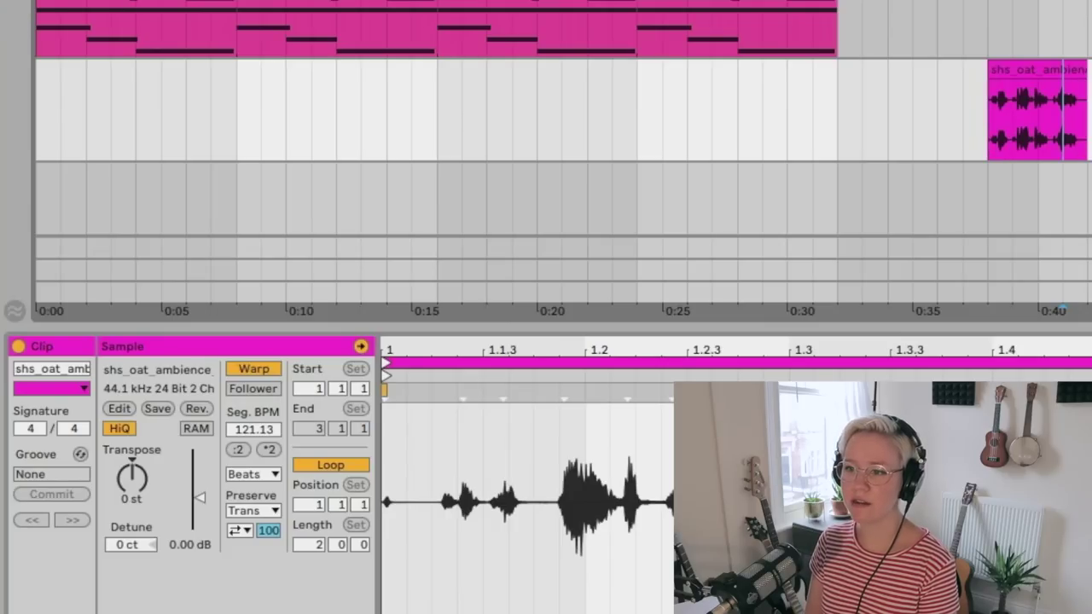
# Split off bar 16 of the dog clip and extract its groove into an enlarged Groove Pool
pyautogui.click(14, 310)
pyautogui.moveTo(247, 331); pyautogui.dragTo(248, 573)
pyautogui.moveTo(111, 474); pyautogui.dragTo(105, 98)
pyautogui.moveTo(726, 110); pyautogui.dragTo(697, 110)
pyautogui.press('super+e')
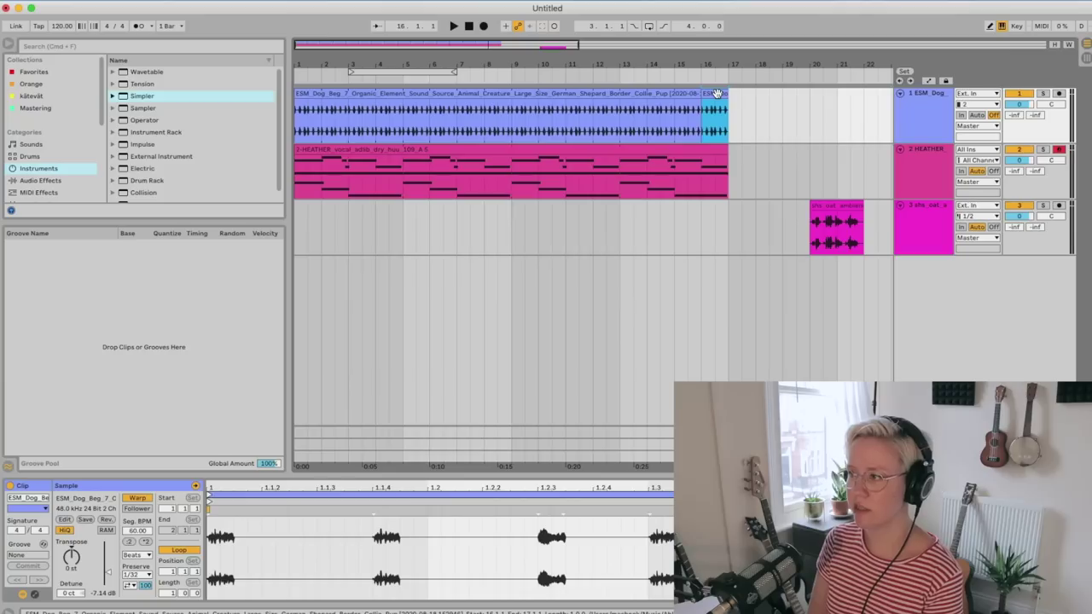
pyautogui.moveTo(401, 196); pyautogui.dragTo(157, 339)
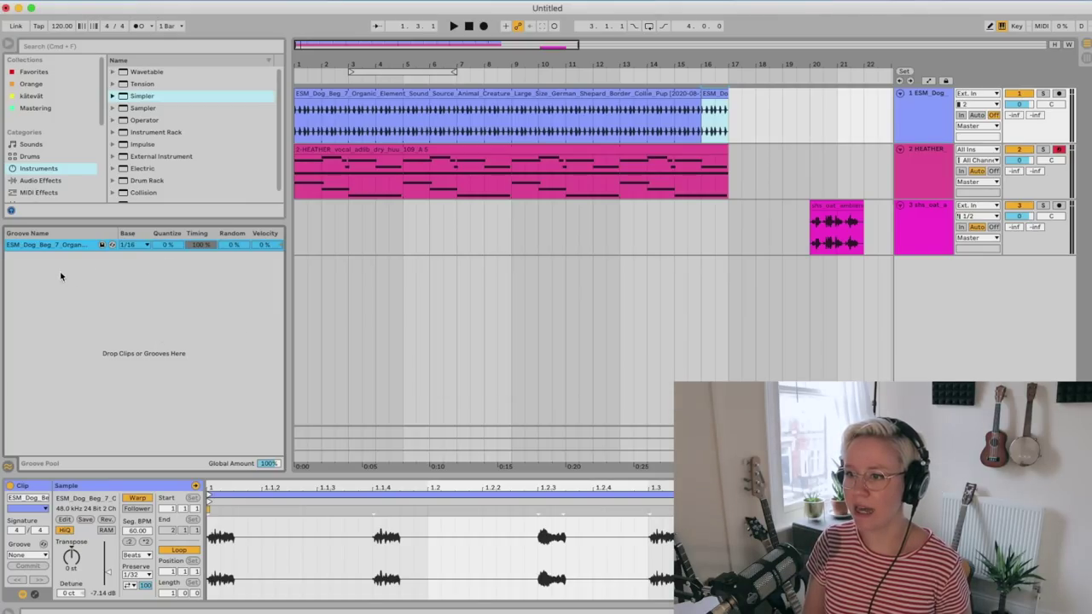
# Apply the dog groove to the turkey clip with Base 1/16, Quantize 100 % and Random 15 %
pyautogui.moveTo(36, 248); pyautogui.dragTo(838, 202)
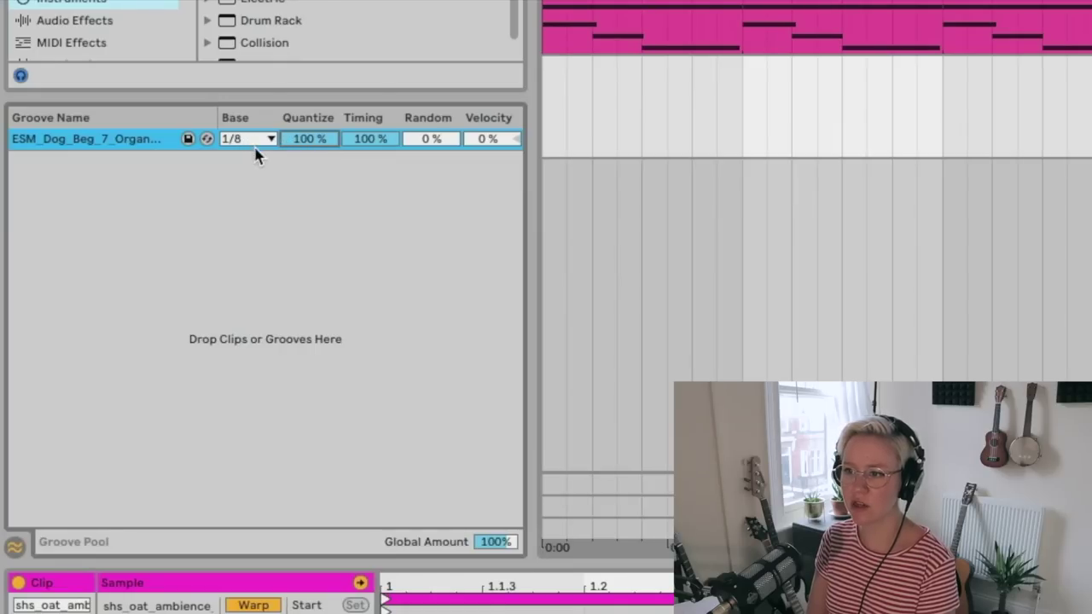
pyautogui.click(242, 140)
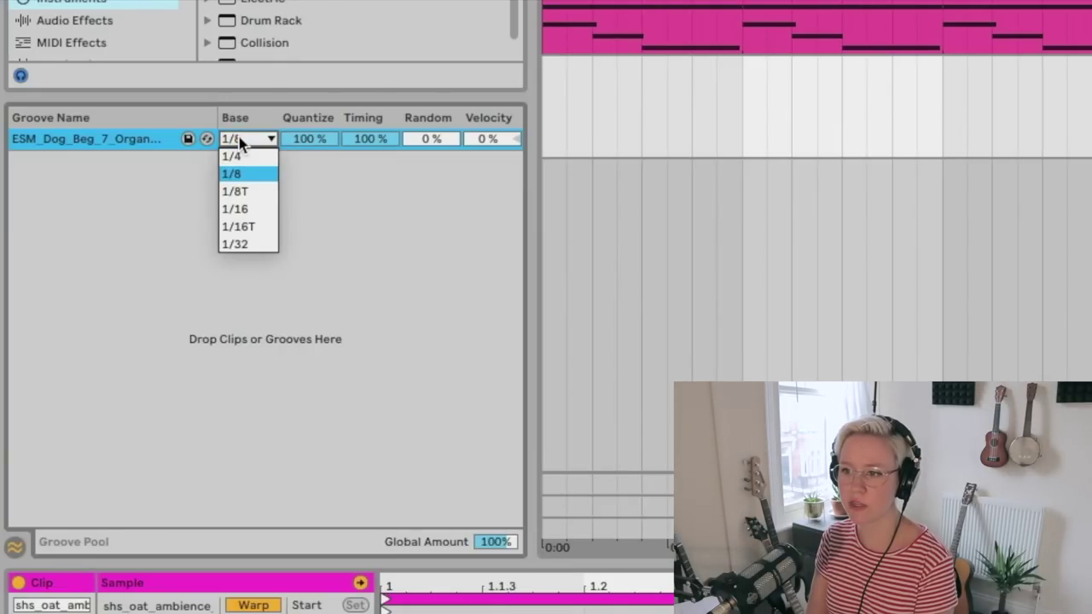
pyautogui.click(258, 184)
pyautogui.click(251, 139)
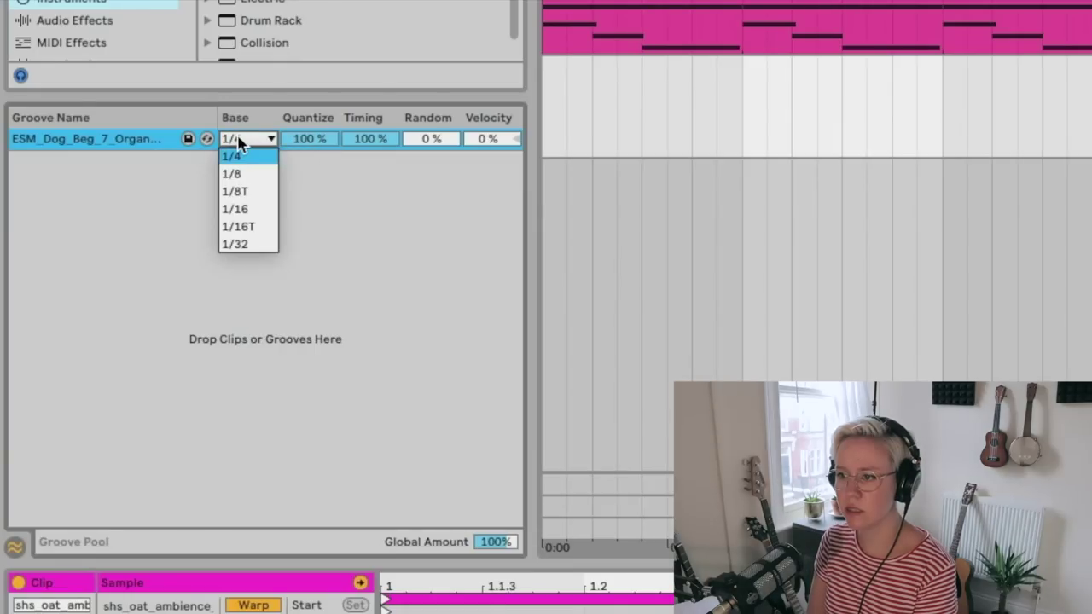
pyautogui.click(265, 208)
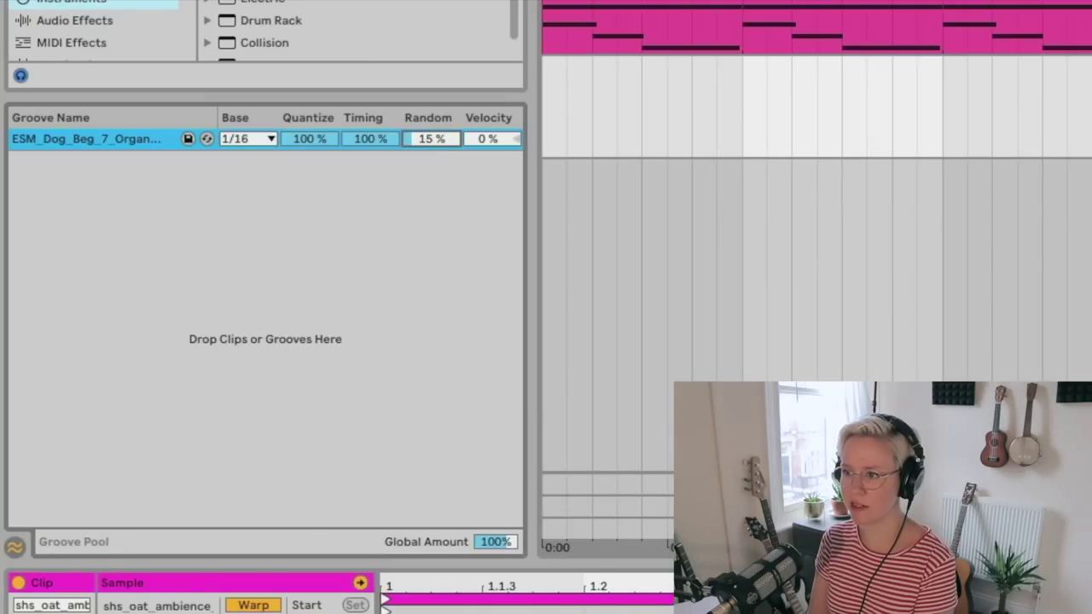
pyautogui.moveTo(493, 139); pyautogui.dragTo(493, 136)
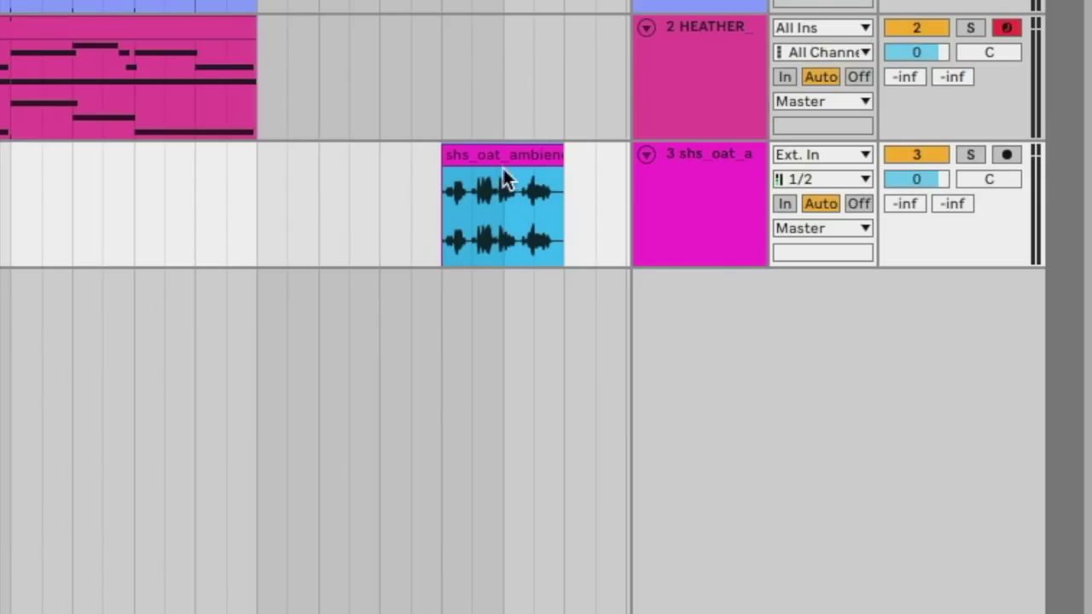
# Convert the turkey clip's drums to a new MIDI track and unfold that track
pyautogui.rightClick(491, 156)
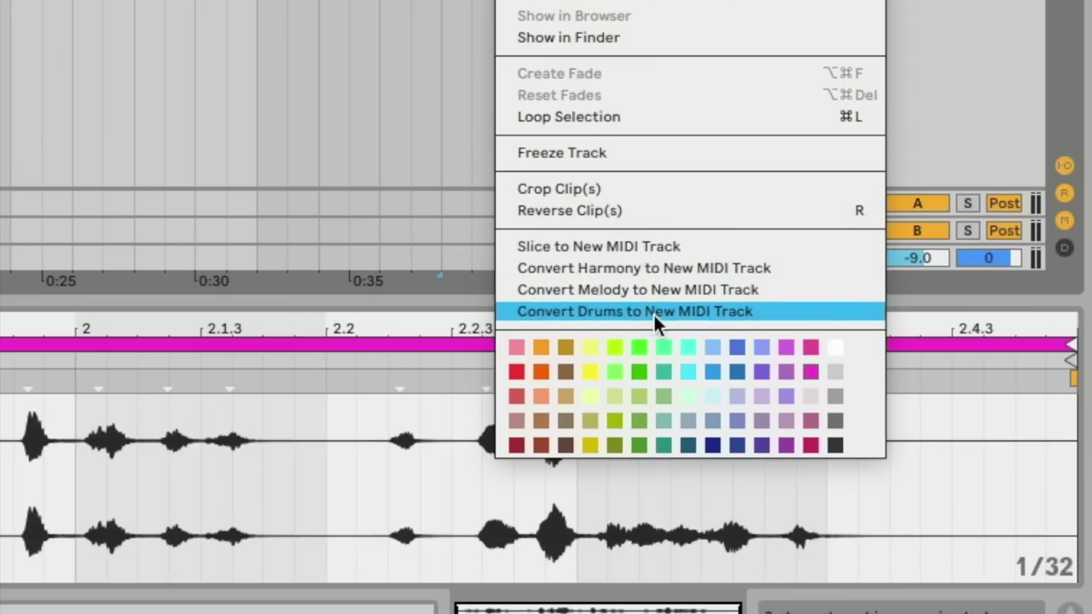
pyautogui.click(653, 312)
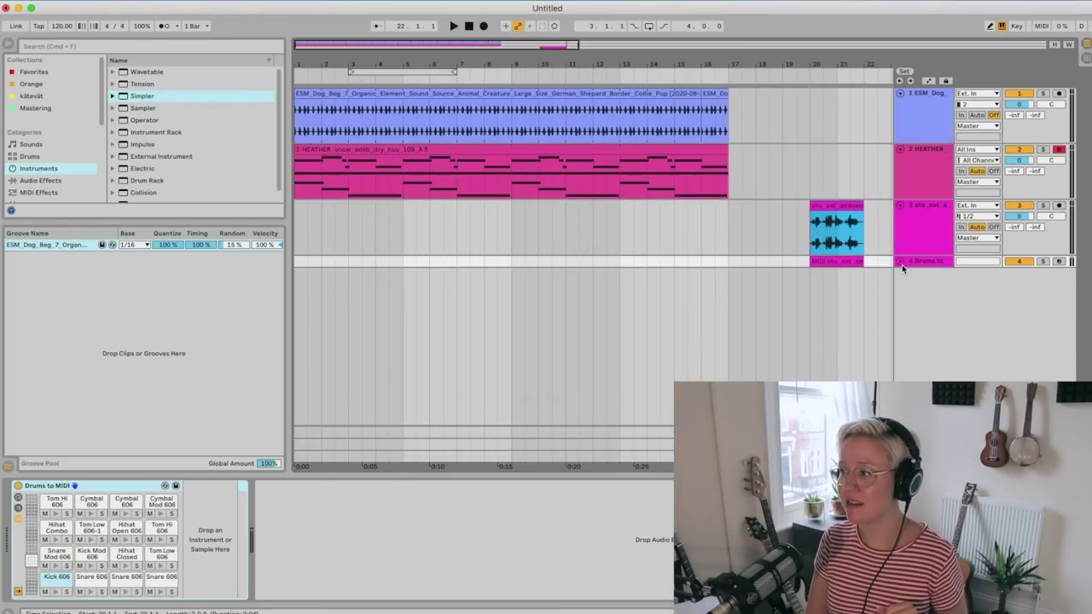
pyautogui.click(900, 262)
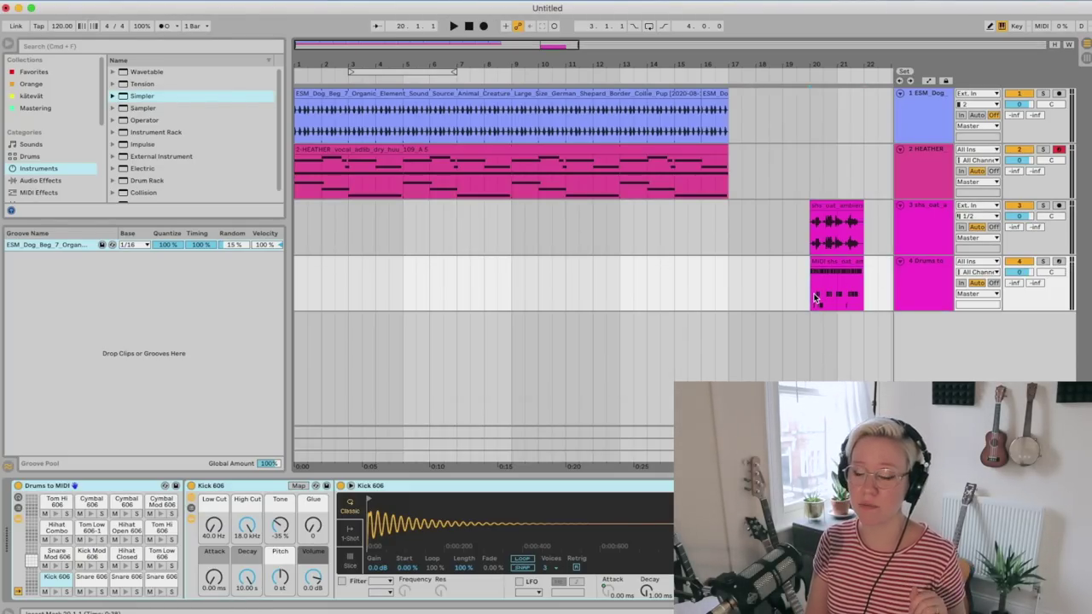
# Solo the converted drum track, play it from bar 20, and open its MIDI clip's notes
pyautogui.click(1042, 262)
pyautogui.press('space')
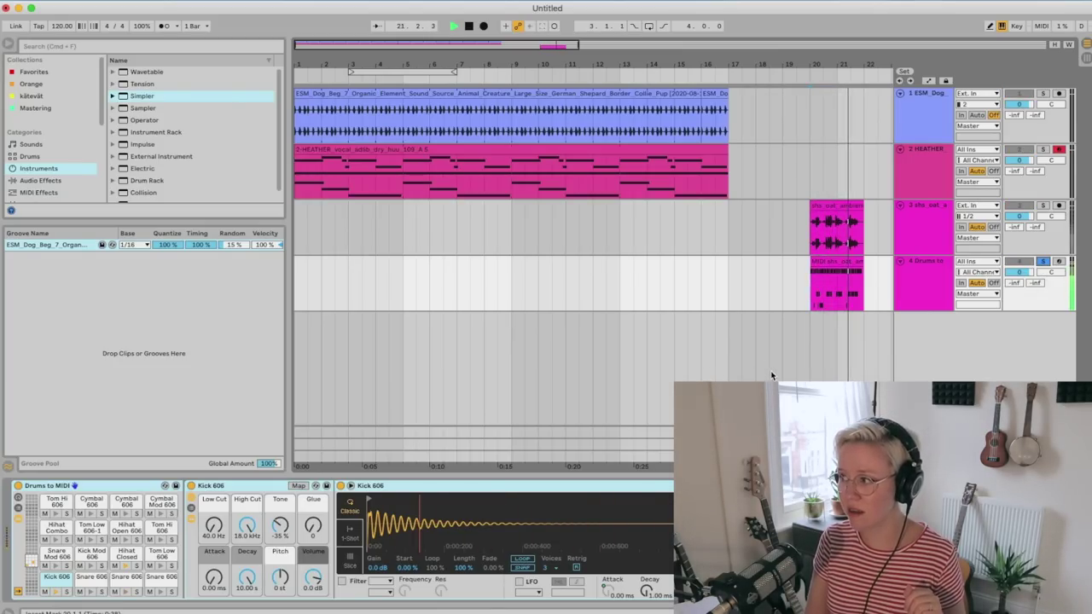
pyautogui.press('space')
pyautogui.doubleClick(857, 273)
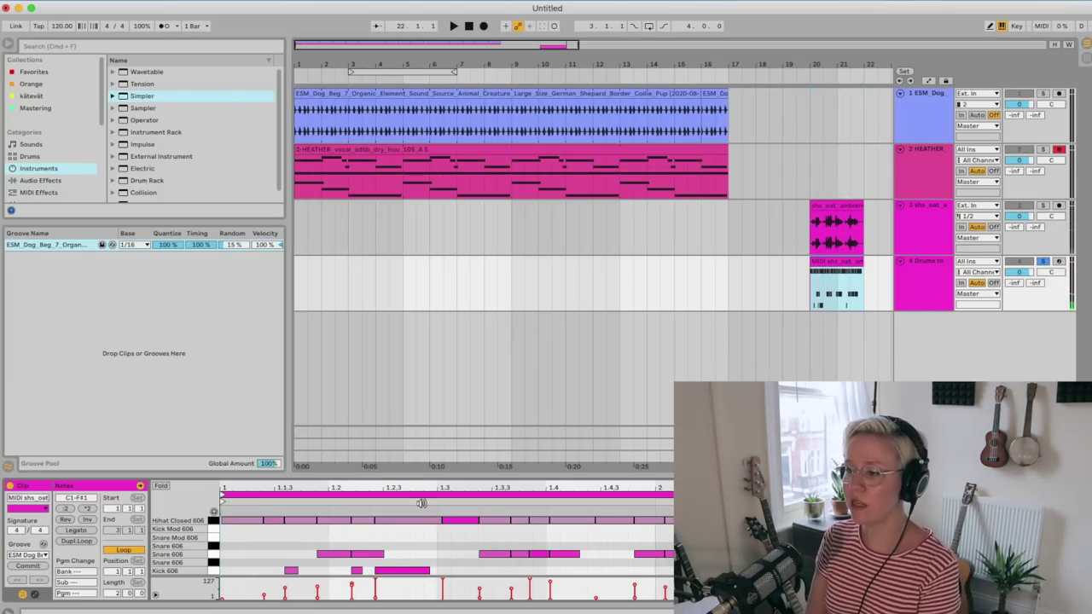
# Delete all the kick and snare notes from the converted drum clip, keep the closed hi-hats, and show the track's drum rack
pyautogui.moveTo(419, 475); pyautogui.dragTo(418, 211)
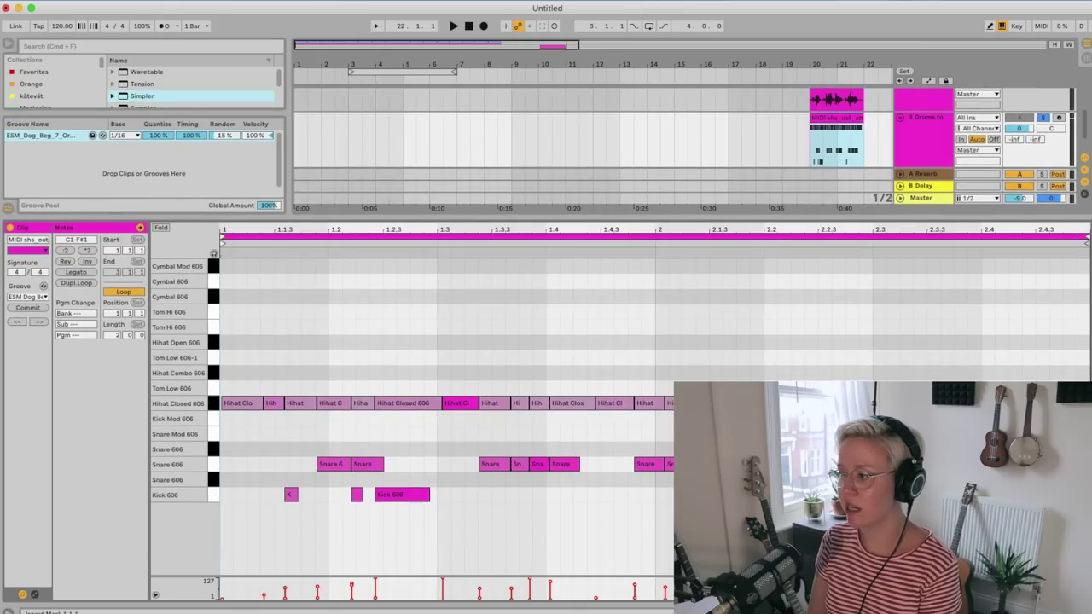
pyautogui.moveTo(936, 525); pyautogui.dragTo(252, 432)
pyautogui.press('Delete')
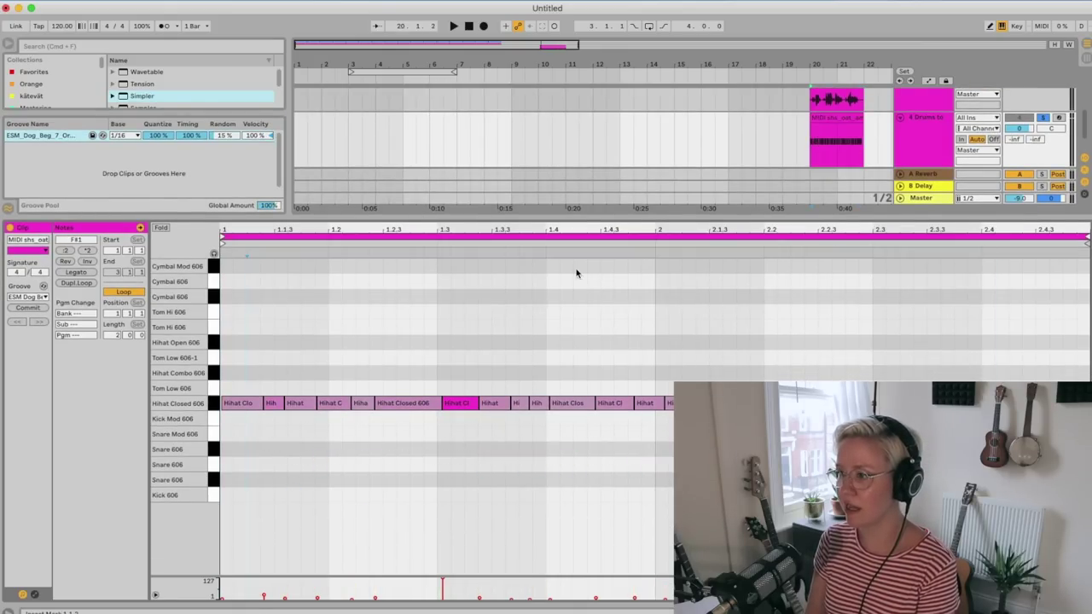
pyautogui.moveTo(595, 215); pyautogui.dragTo(590, 403)
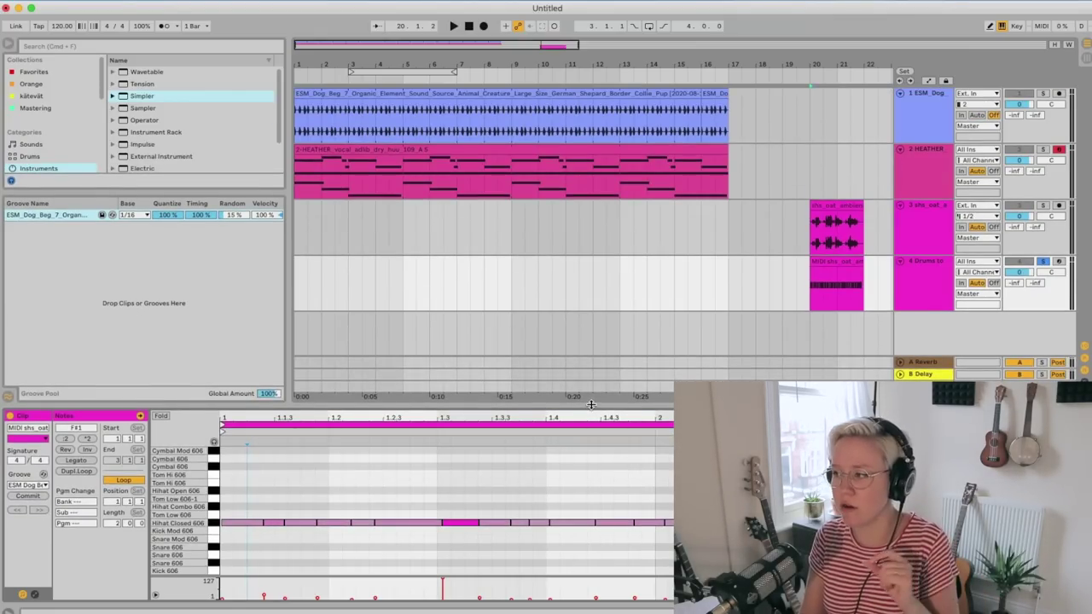
pyautogui.hotkey('shift', 'Tab')
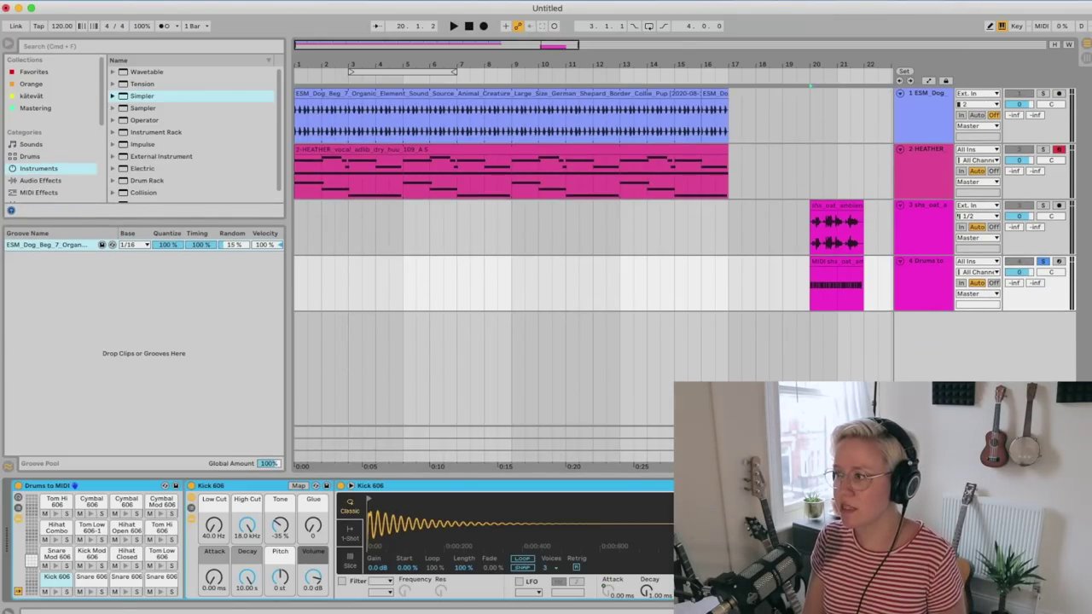
# Solo the turkey audio track and play its clip from about beat 20.3 to find a short, usable hit
pyautogui.scroll(10, 813, 259)
pyautogui.hscroll(5, 813, 260)
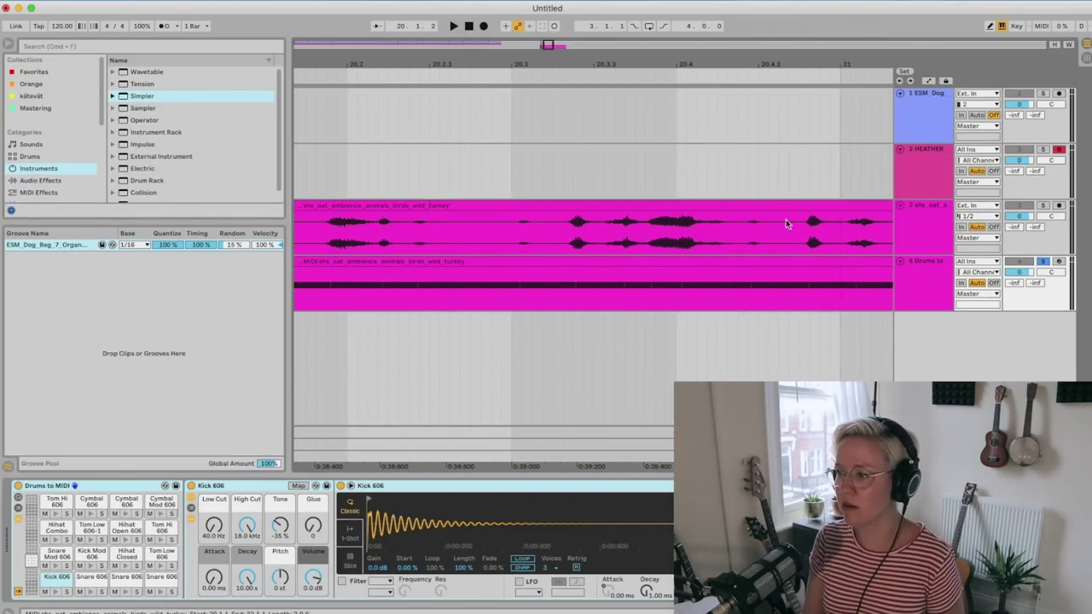
pyautogui.scroll(3, 511, 256)
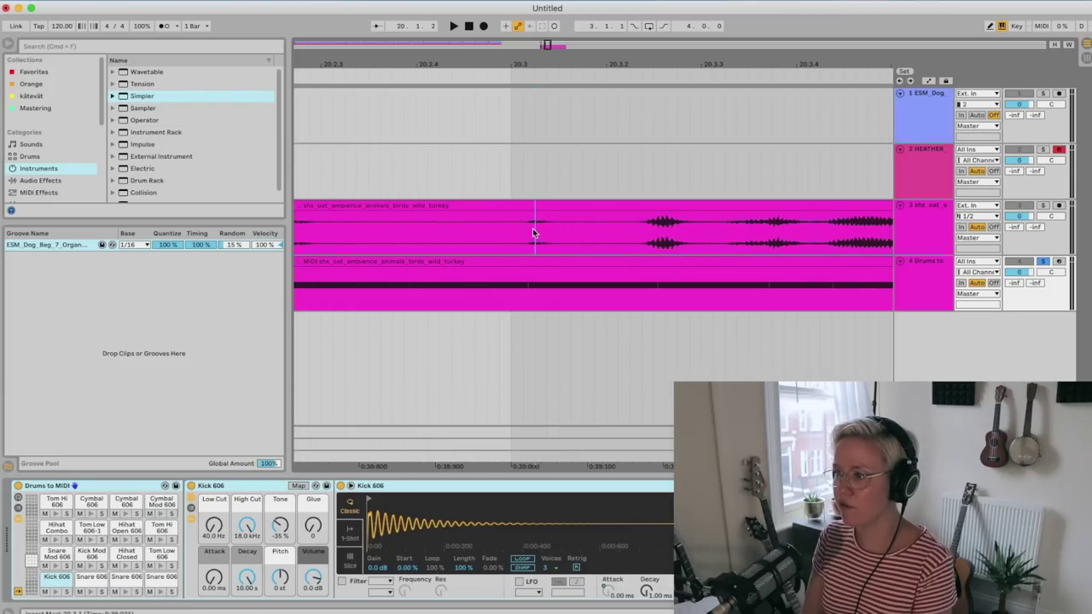
pyautogui.click(533, 230)
pyautogui.press('space')
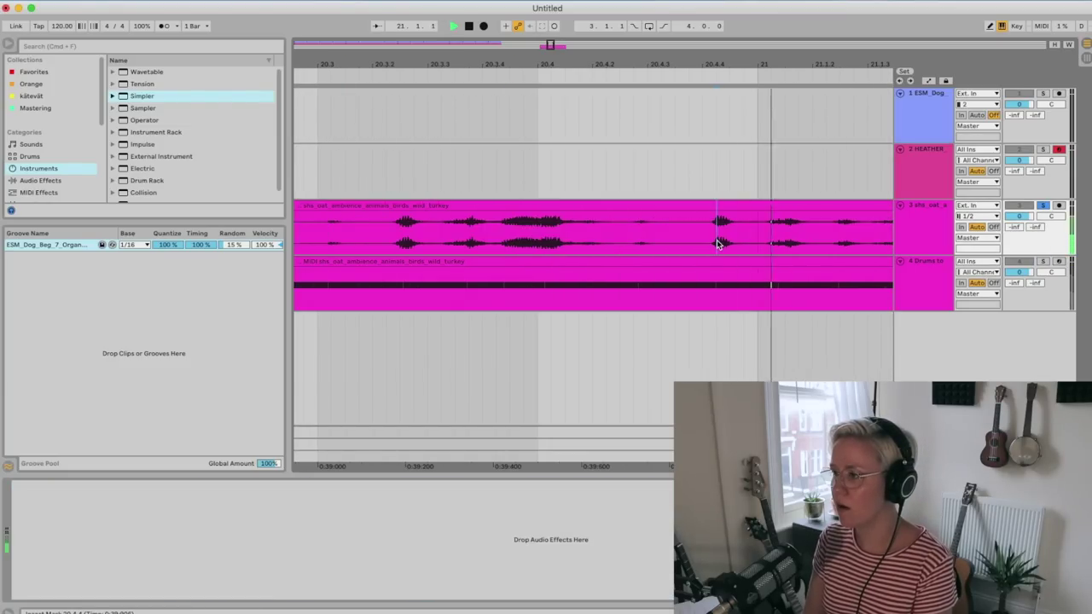
pyautogui.press('-')
pyautogui.press('space')
# Select the short turkey sound around 20.4.4 and split it off as its own tiny clip
pyautogui.click(721, 239)
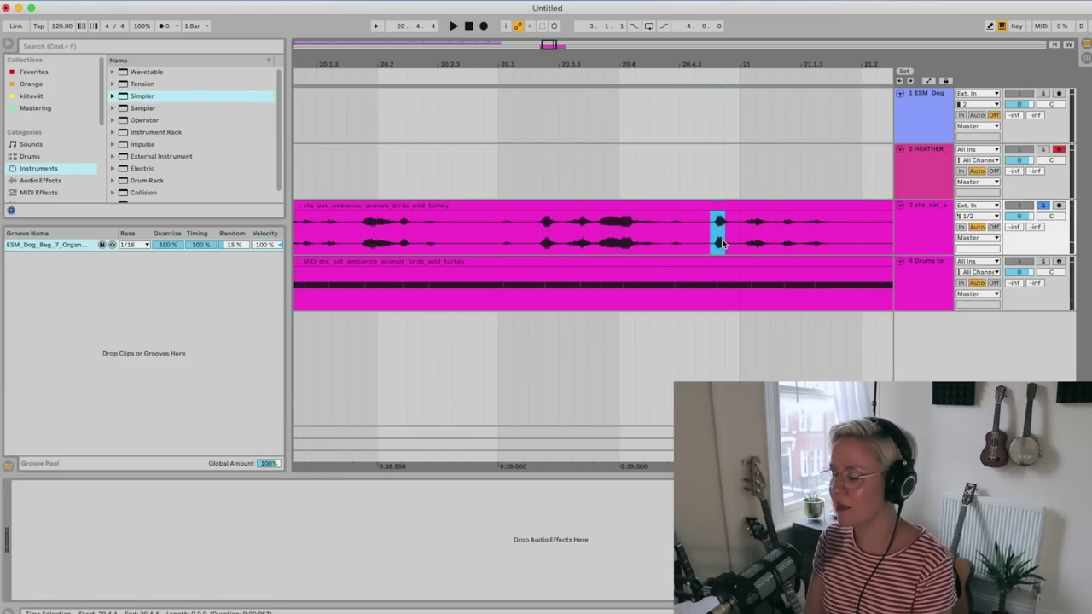
pyautogui.press('+')
pyautogui.press('+')
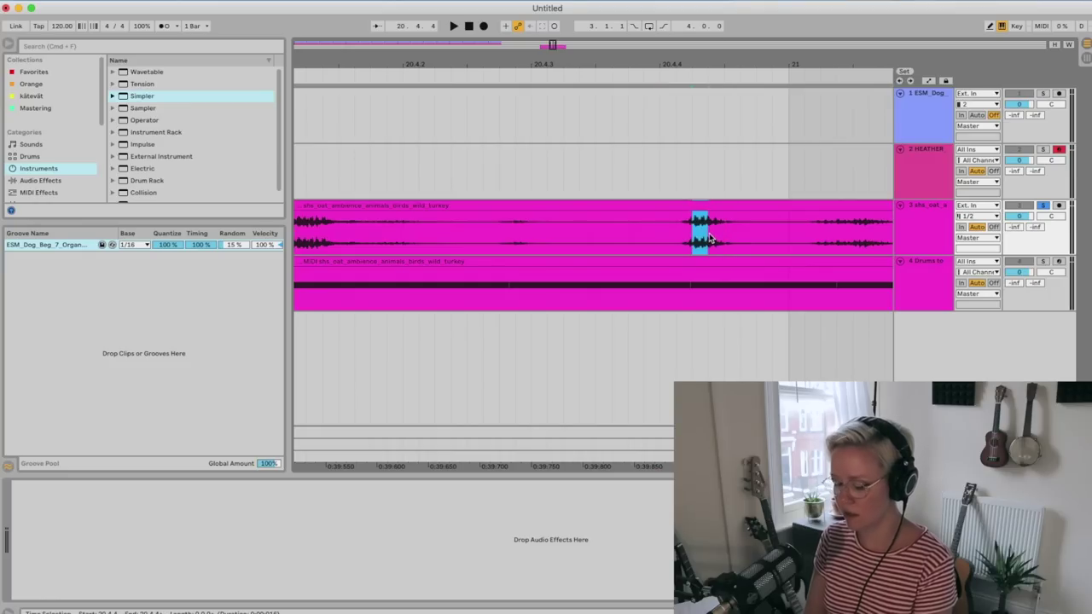
pyautogui.press('super+e')
pyautogui.press('-')
pyautogui.press('-')
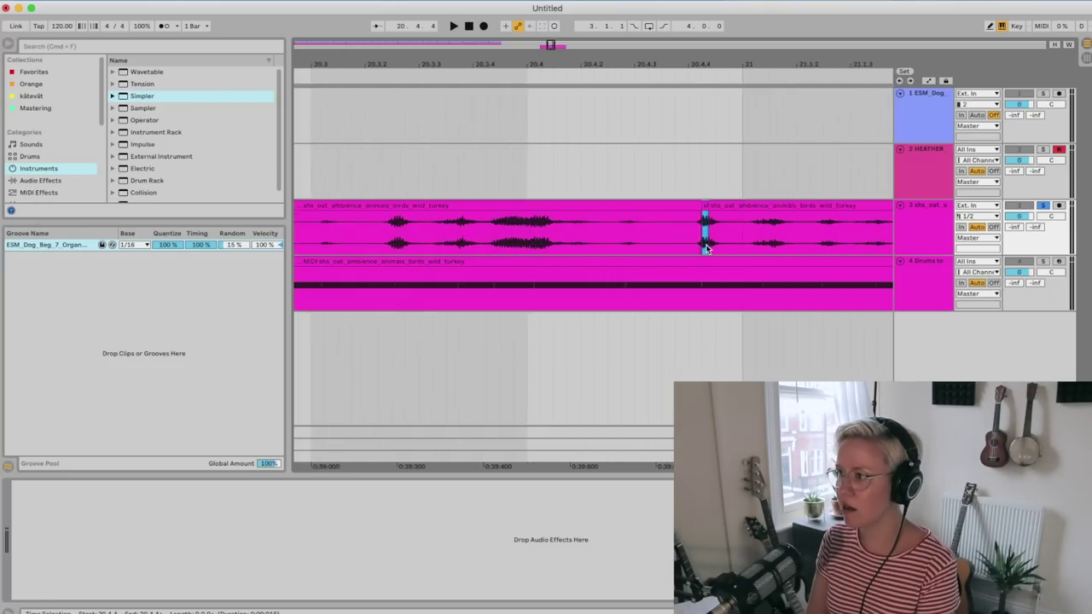
# Replace the Hihat Closed 606 pad's sample in the drum rack with the short turkey slice
pyautogui.click(931, 290)
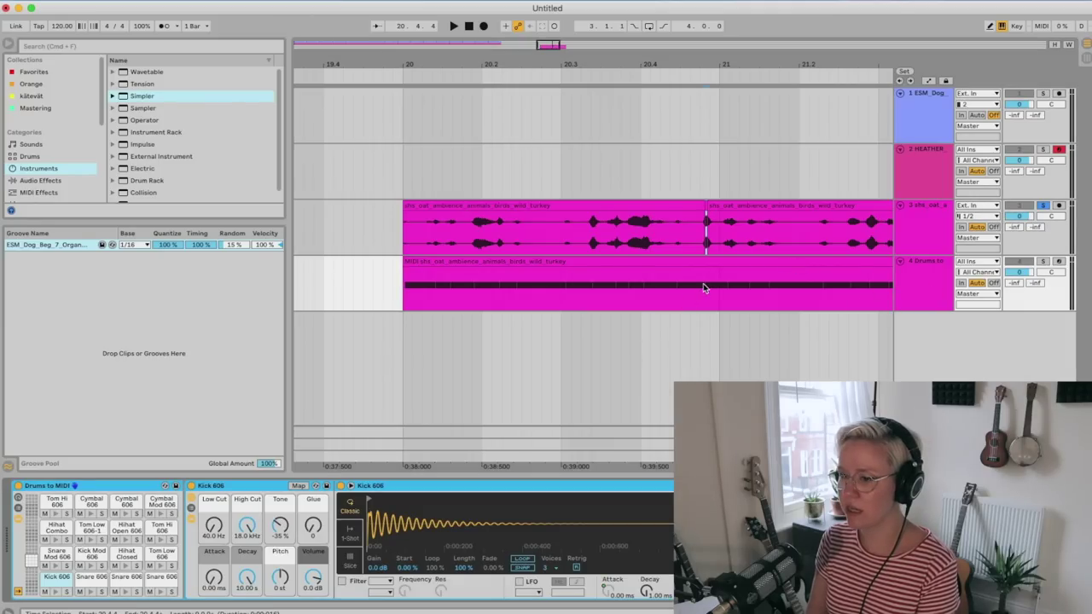
pyautogui.click(128, 556)
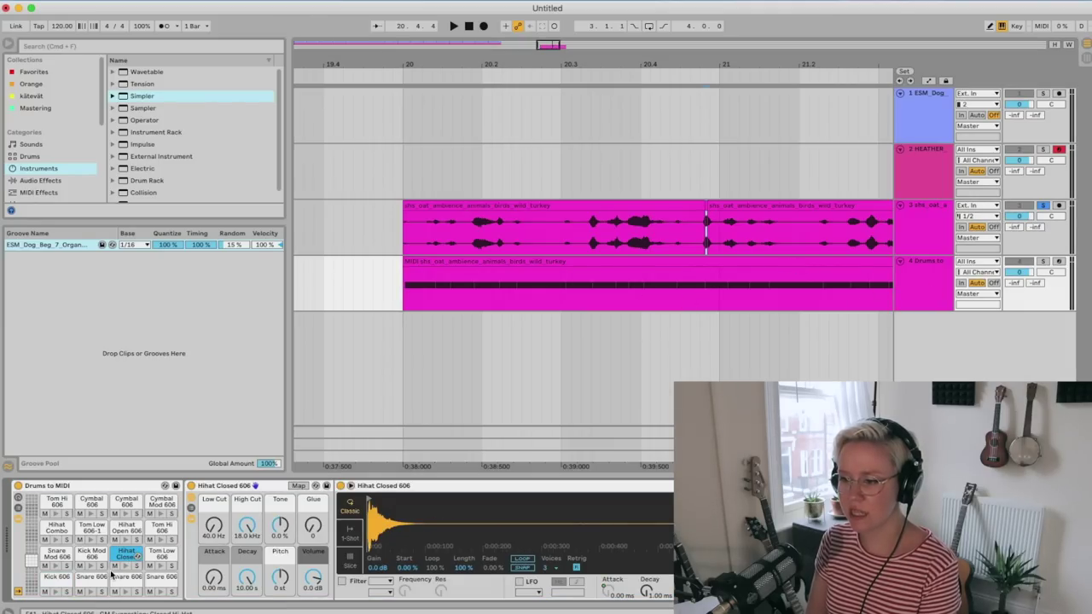
pyautogui.click(126, 567)
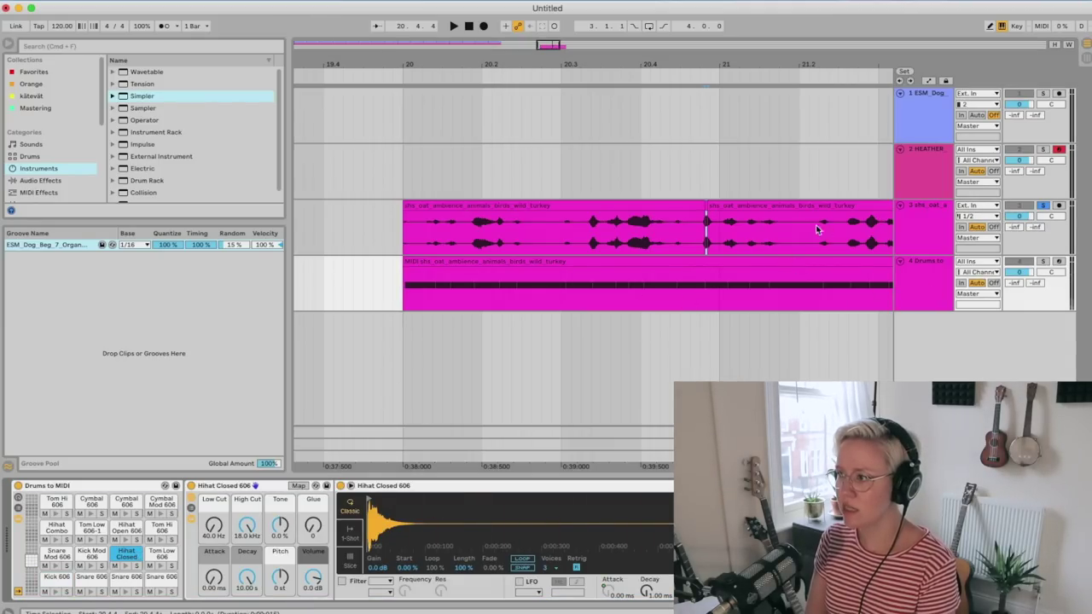
pyautogui.click(705, 209)
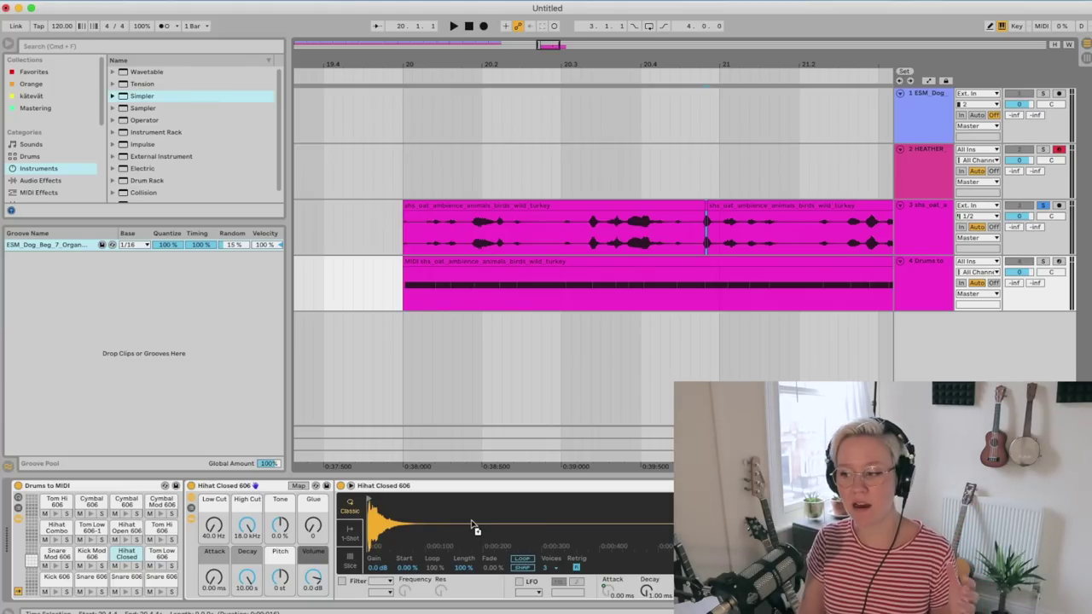
pyautogui.moveTo(475, 527); pyautogui.dragTo(472, 521)
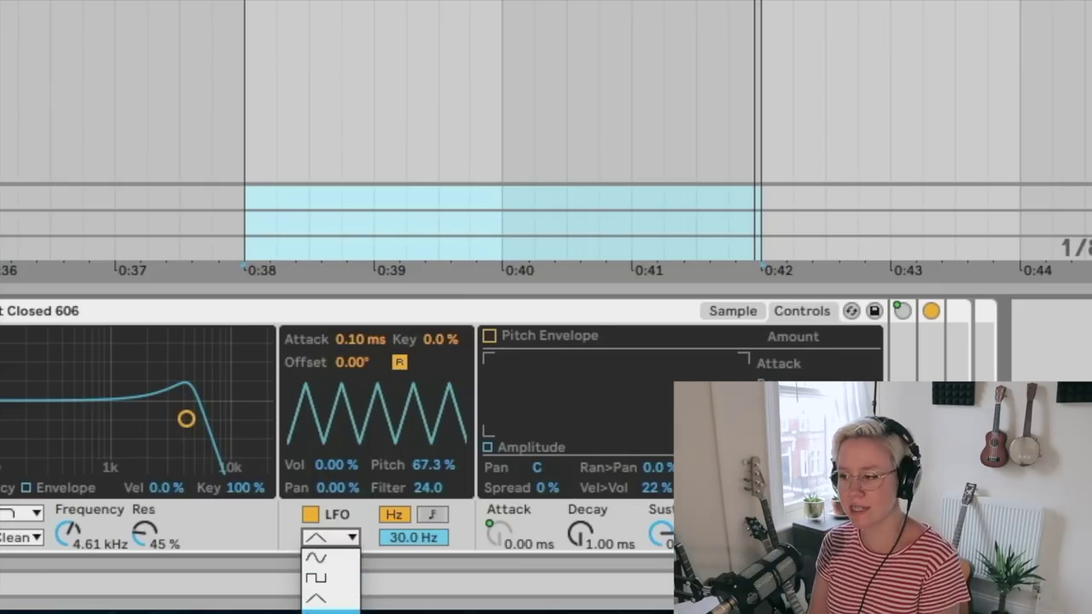
# Set the closed hi-hat Simpler's LFO to a falling sawtooth at 30 Hz with 100 % pitch modulation
pyautogui.click(330, 610)
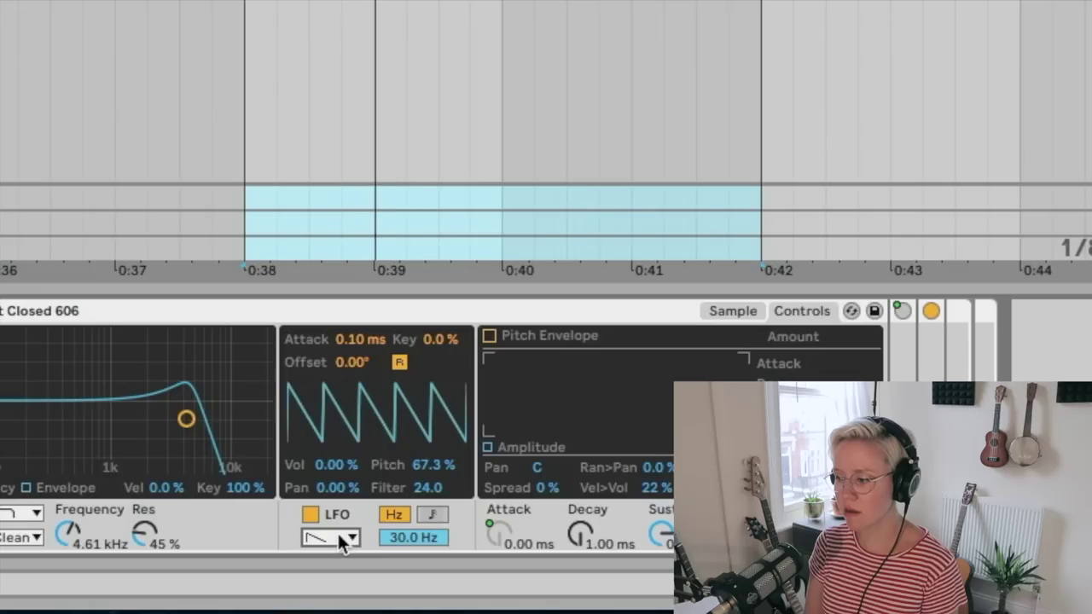
pyautogui.moveTo(417, 537); pyautogui.dragTo(416, 570)
pyautogui.moveTo(434, 465)
pyautogui.mouseDown()
pyautogui.moveTo(433, 486)
pyautogui.moveTo(433, 477)
pyautogui.mouseUp()
# Delete the turkey audio clips, move the drum MIDI clip to bar 1 and open it
pyautogui.moveTo(676, 264); pyautogui.dragTo(383, 276)
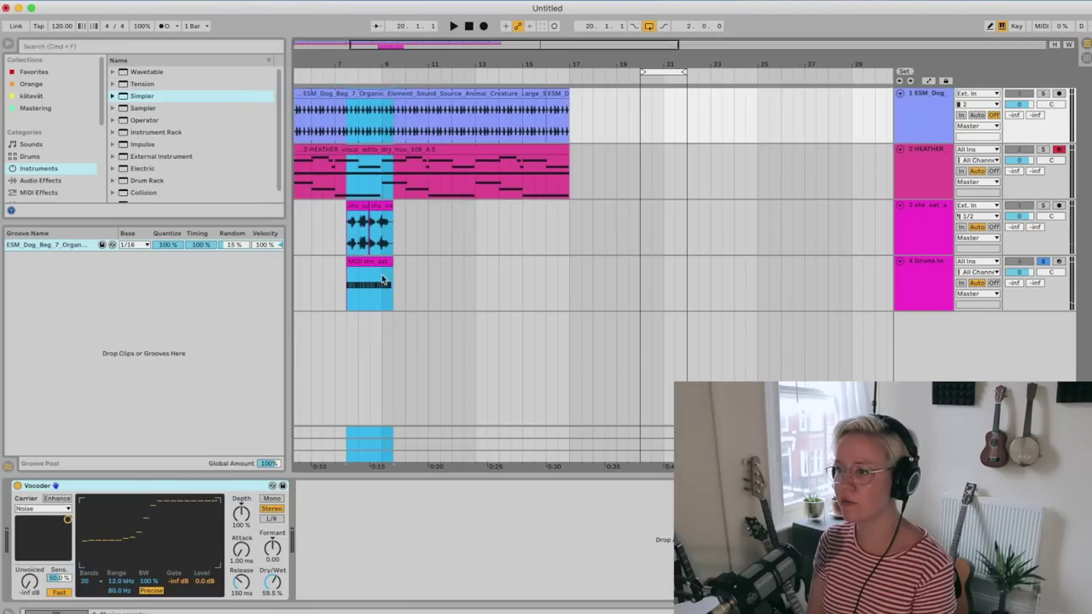
pyautogui.hscroll(-3, 384, 275)
pyautogui.moveTo(528, 224); pyautogui.dragTo(392, 219)
pyautogui.press('Delete')
pyautogui.moveTo(475, 262); pyautogui.dragTo(429, 273)
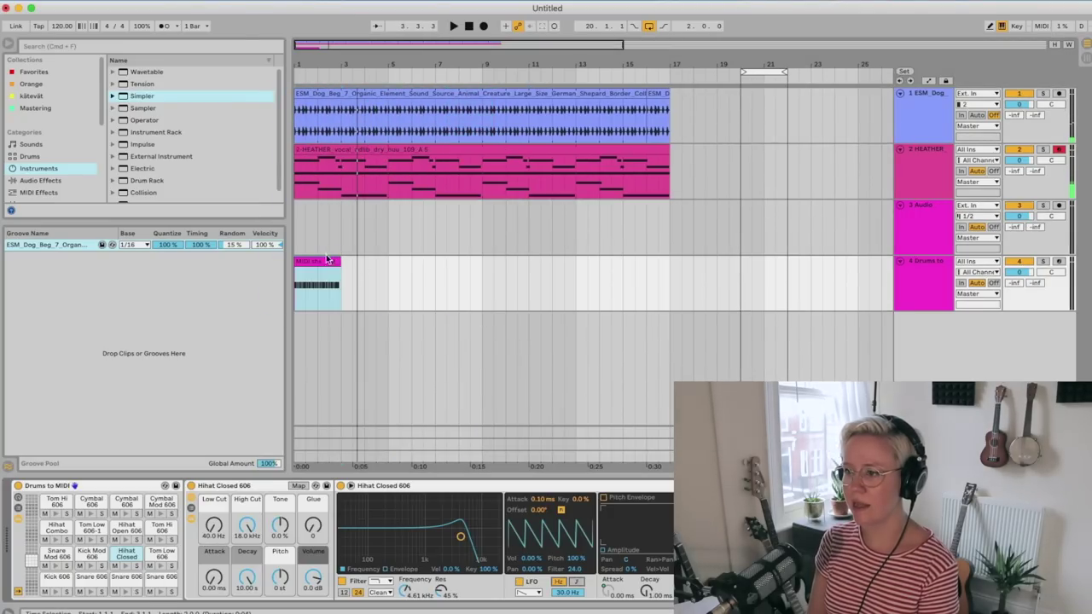
pyautogui.doubleClick(317, 261)
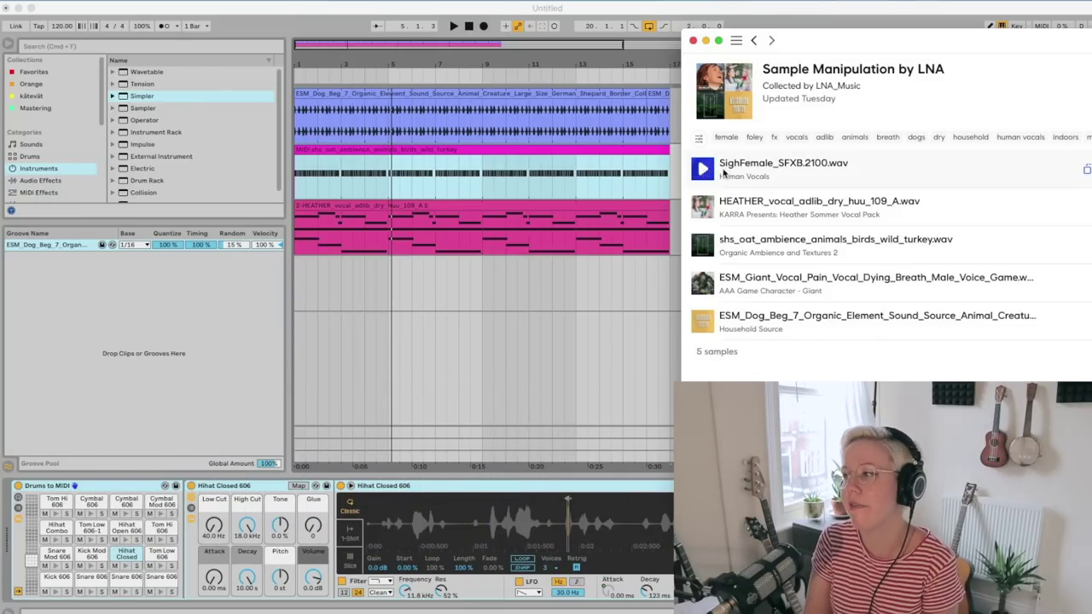
# Add SighFemale_SFXB.2100.wav from the sample collection to an audio track below the vocal, and enable Warp on its clip
pyautogui.moveTo(743, 171); pyautogui.dragTo(302, 298)
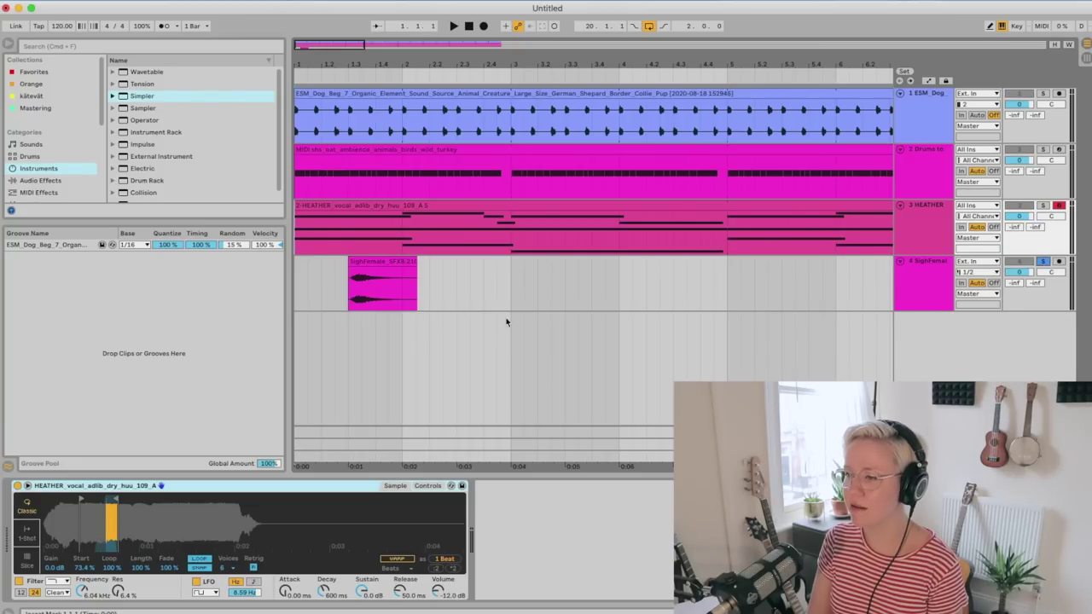
pyautogui.click(384, 263)
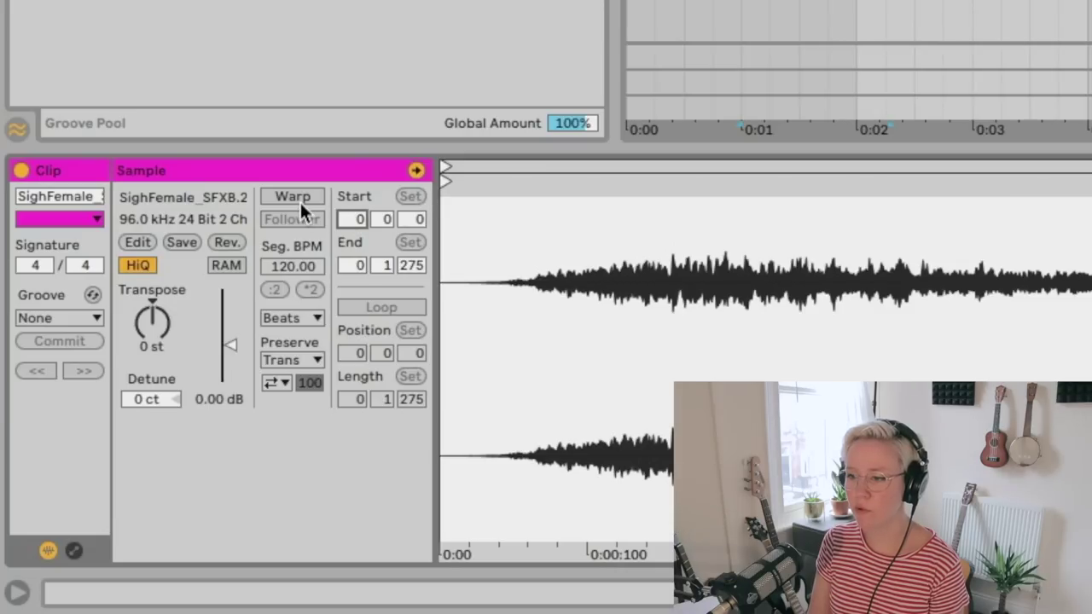
pyautogui.click(141, 429)
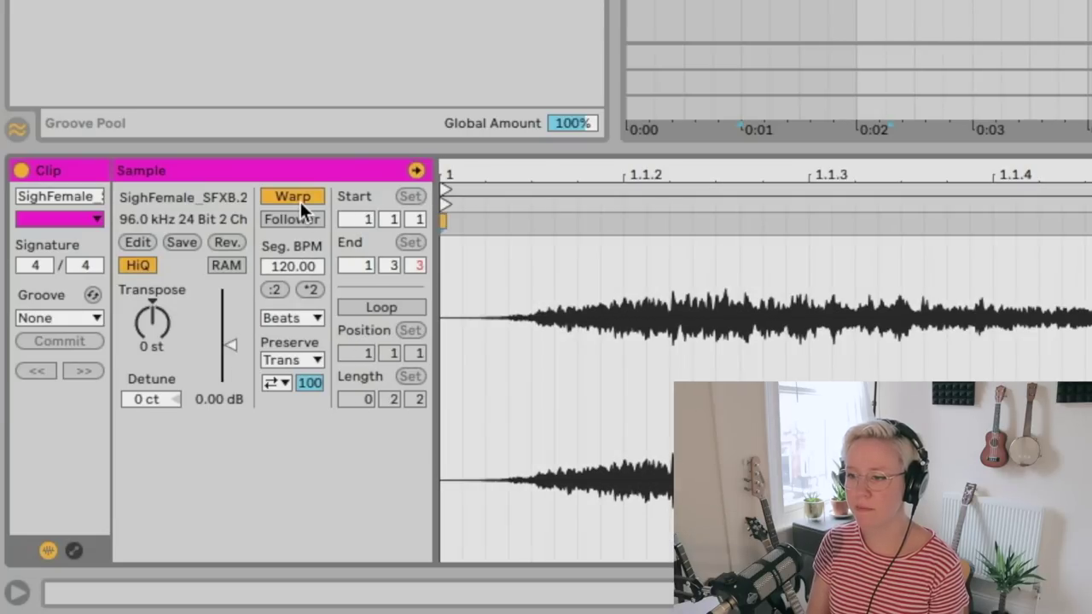
# Show the sigh clip's envelopes and choose the clip's Transposition envelope for editing
pyautogui.click(75, 551)
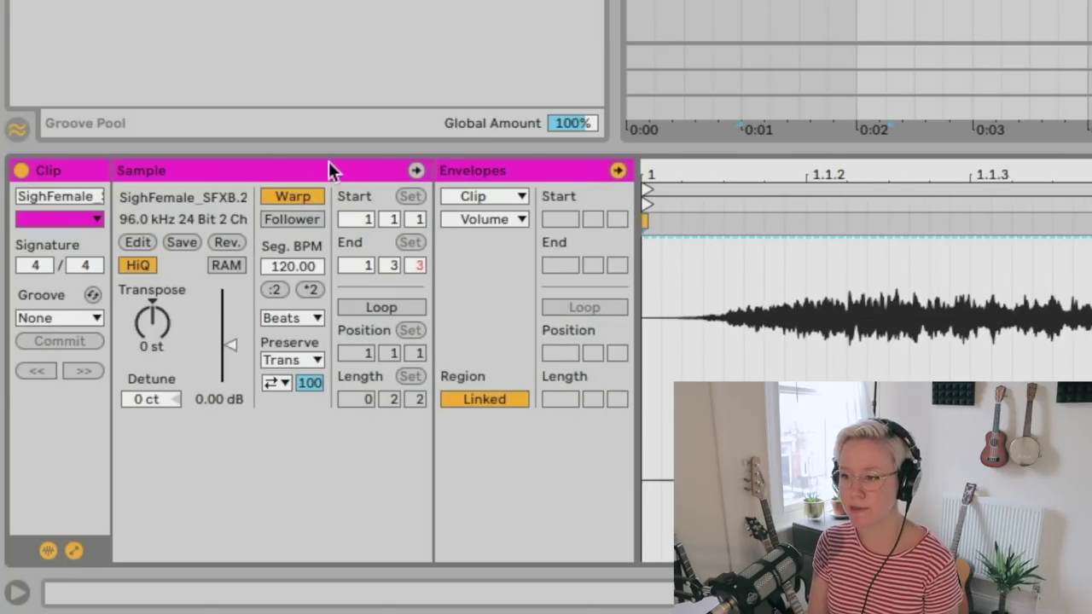
pyautogui.click(506, 198)
pyautogui.click(508, 211)
pyautogui.click(476, 219)
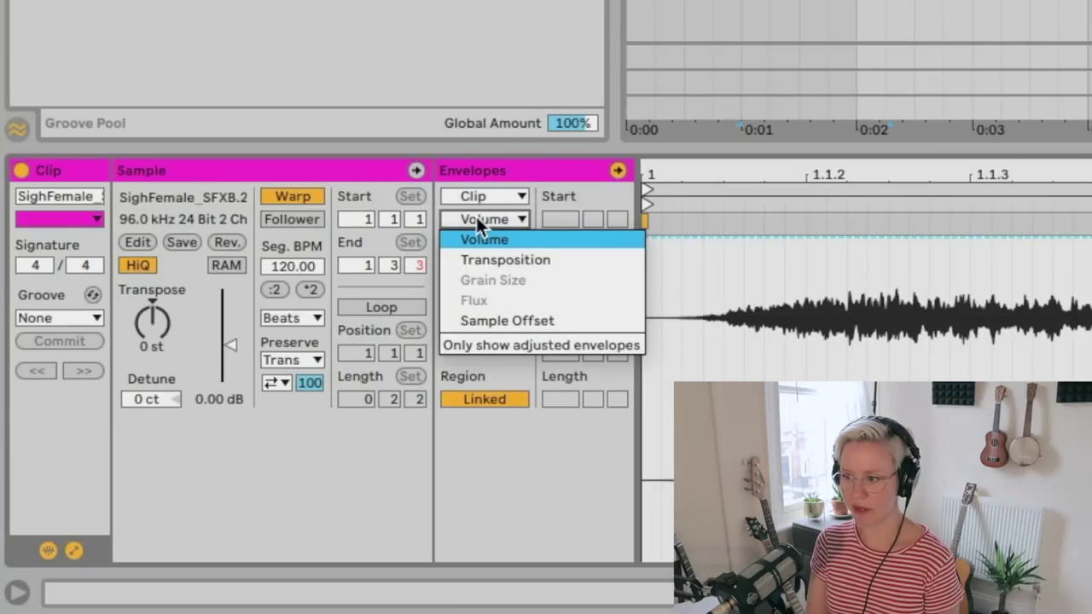
pyautogui.click(506, 261)
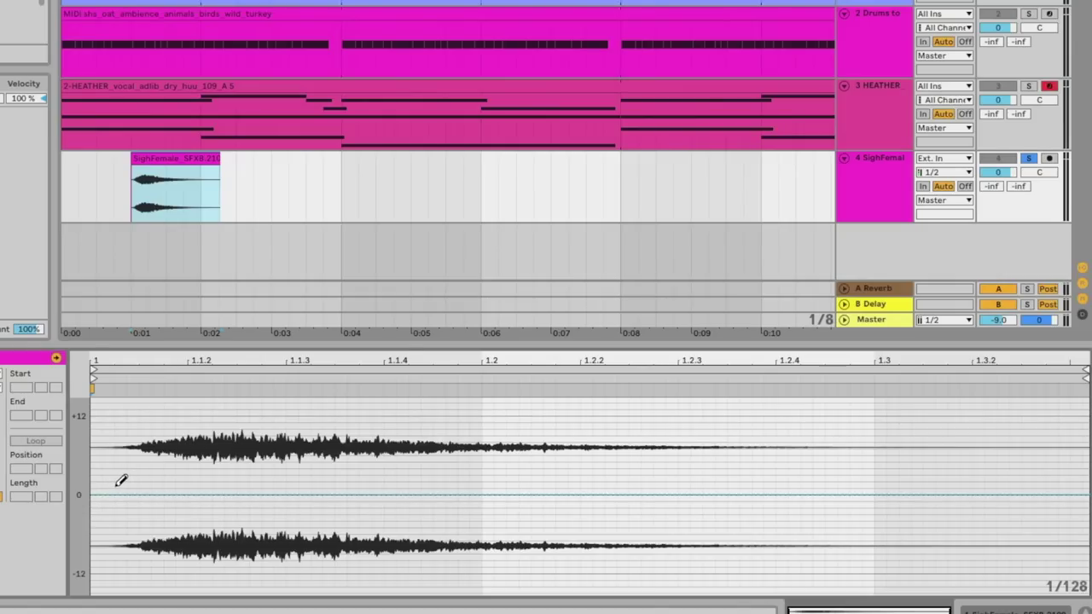
# Draw a steep transposition envelope reaching about +24 semitones over the start of the sigh clip
pyautogui.moveTo(123, 479)
pyautogui.mouseDown()
pyautogui.moveTo(136, 414)
pyautogui.moveTo(200, 392)
pyautogui.moveTo(235, 474)
pyautogui.moveTo(175, 443)
pyautogui.moveTo(145, 510)
pyautogui.moveTo(151, 477)
pyautogui.moveTo(213, 432)
pyautogui.moveTo(234, 462)
pyautogui.mouseUp()
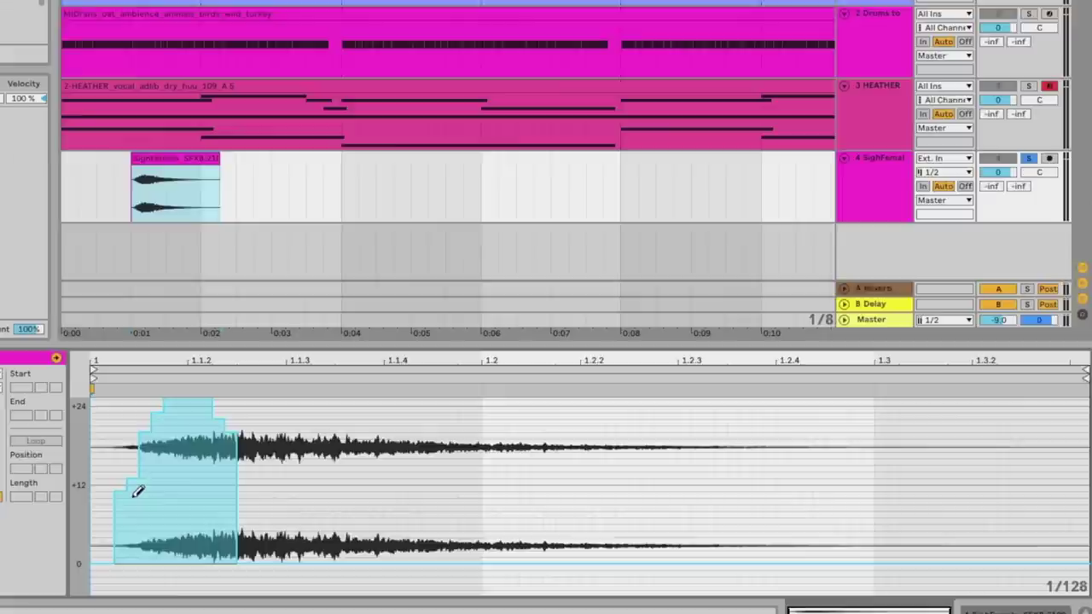
pyautogui.moveTo(139, 487)
pyautogui.mouseDown()
pyautogui.moveTo(142, 451)
pyautogui.moveTo(195, 390)
pyautogui.moveTo(229, 421)
pyautogui.moveTo(239, 452)
pyautogui.moveTo(159, 469)
pyautogui.moveTo(135, 507)
pyautogui.mouseUp()
# Redraw the transposition envelope in an enlarged editor as a gentle wave between about +14 and -7 semitones, and play it
pyautogui.moveTo(420, 404); pyautogui.dragTo(421, 178)
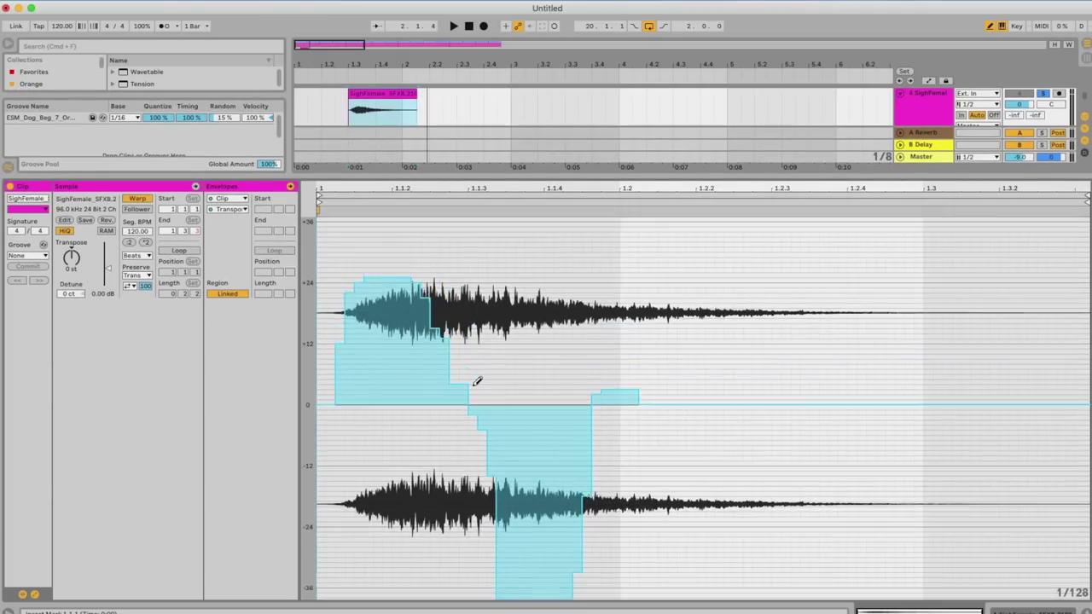
pyautogui.moveTo(335, 398)
pyautogui.mouseDown()
pyautogui.moveTo(349, 332)
pyautogui.moveTo(409, 275)
pyautogui.moveTo(511, 453)
pyautogui.moveTo(685, 375)
pyautogui.moveTo(486, 346)
pyautogui.moveTo(700, 419)
pyautogui.moveTo(766, 380)
pyautogui.moveTo(1015, 397)
pyautogui.mouseUp()
pyautogui.press('space')
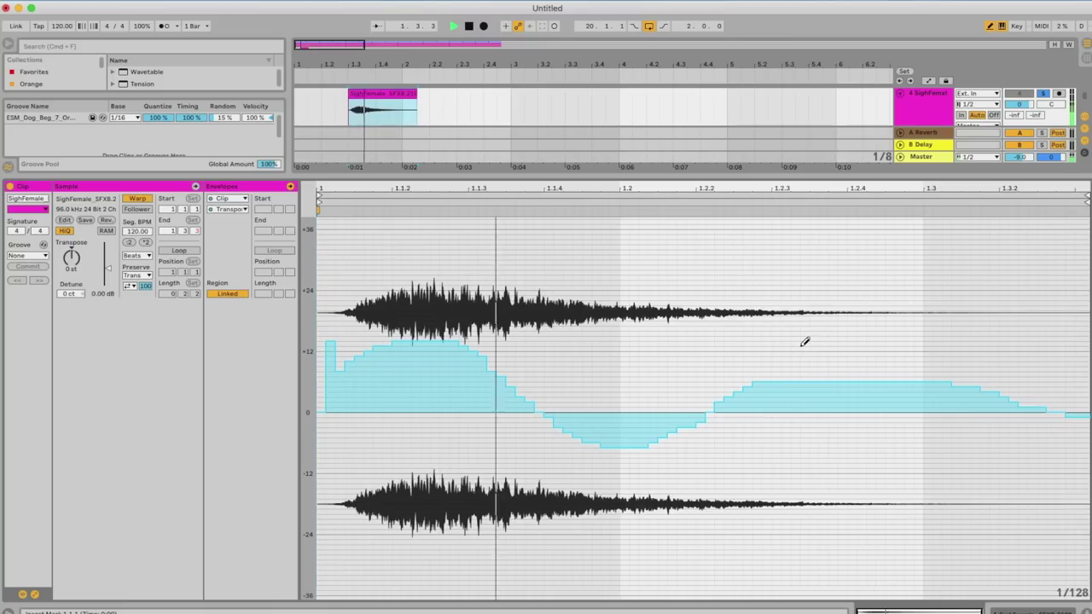
pyautogui.press('space')
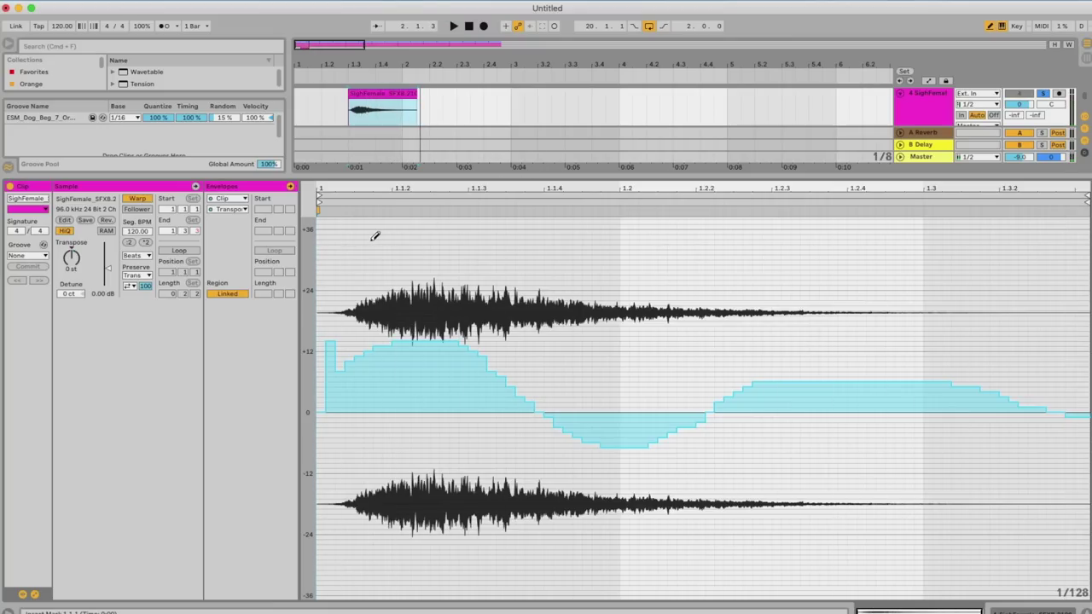
# Set the sigh clip's warp mode to Texture and choose its Grain Size envelope for editing
pyautogui.click(229, 212)
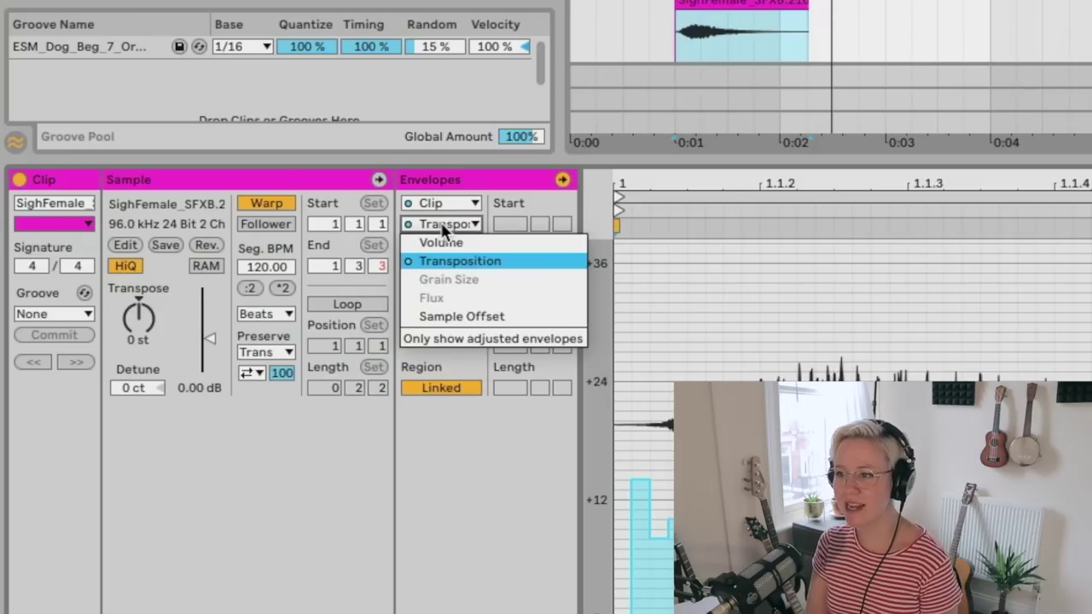
pyautogui.click(442, 224)
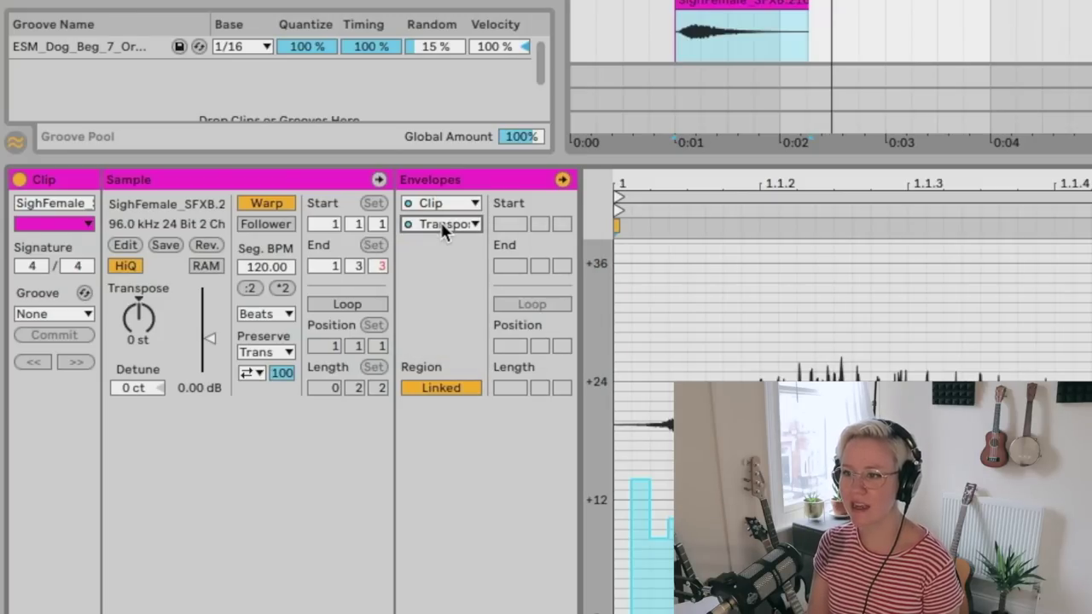
pyautogui.click(271, 313)
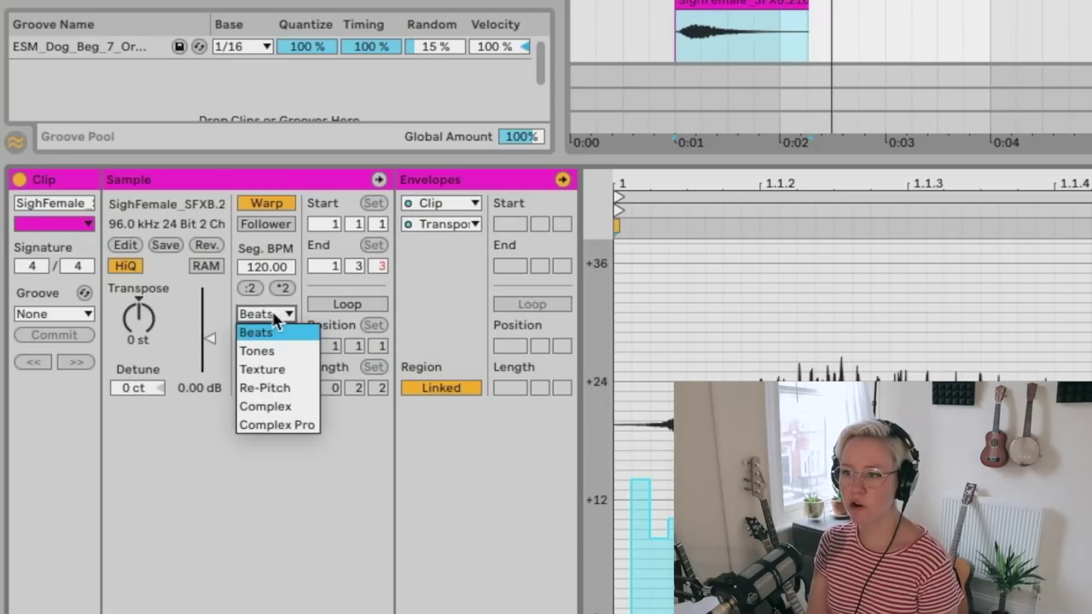
pyautogui.click(275, 372)
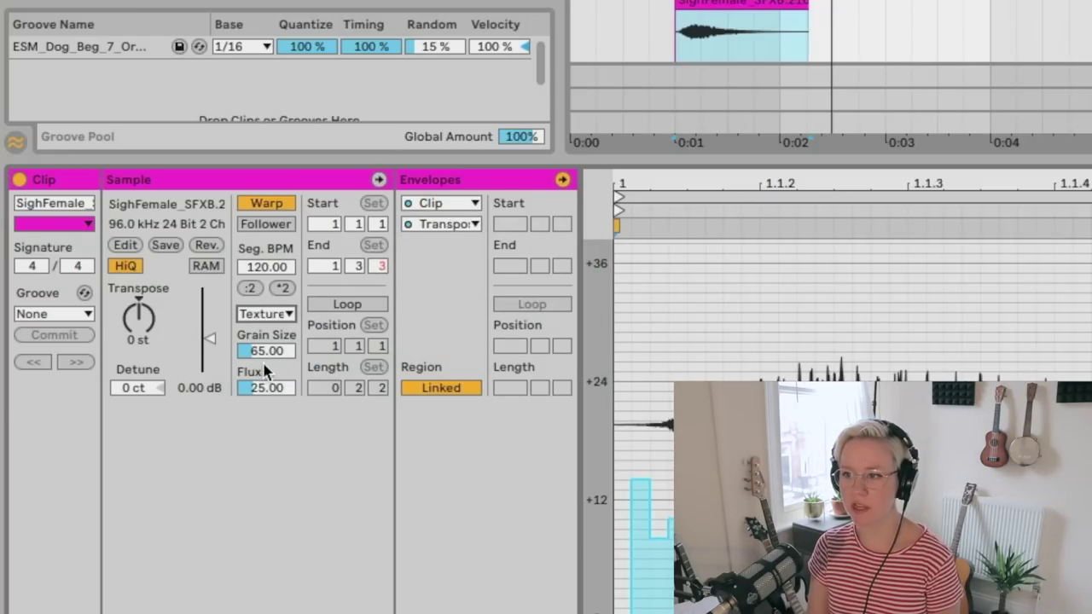
pyautogui.click(434, 225)
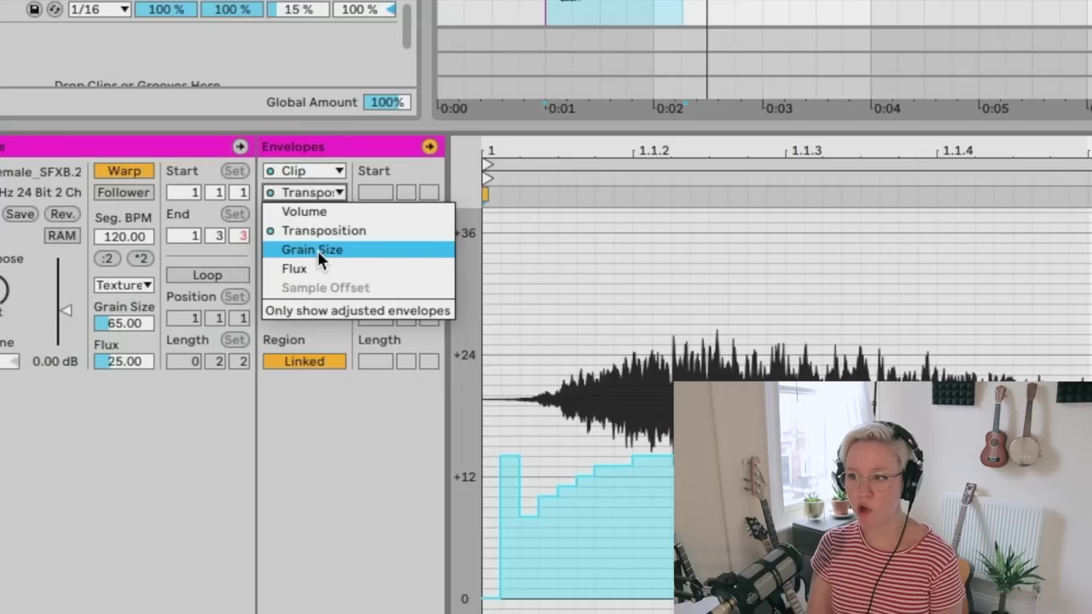
pyautogui.click(317, 250)
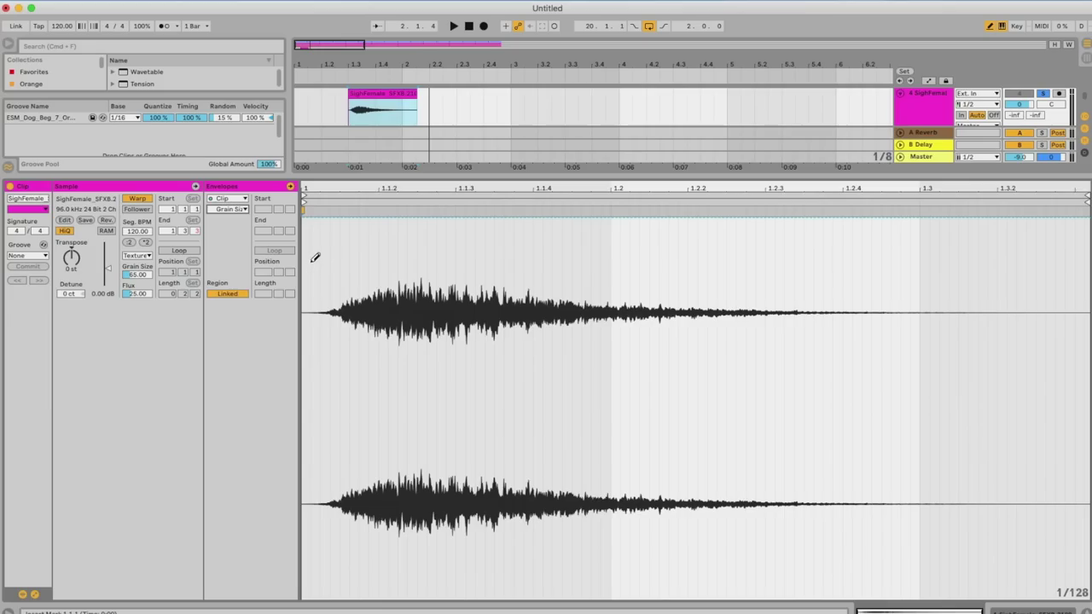
# Draw a Grain Size envelope across the full length of the sigh clip and play it
pyautogui.moveTo(315, 257)
pyautogui.mouseDown()
pyautogui.moveTo(355, 234)
pyautogui.moveTo(450, 289)
pyautogui.moveTo(502, 386)
pyautogui.moveTo(639, 348)
pyautogui.moveTo(744, 288)
pyautogui.moveTo(766, 288)
pyautogui.moveTo(845, 328)
pyautogui.moveTo(1089, 344)
pyautogui.moveTo(1088, 295)
pyautogui.mouseUp()
pyautogui.press('space')
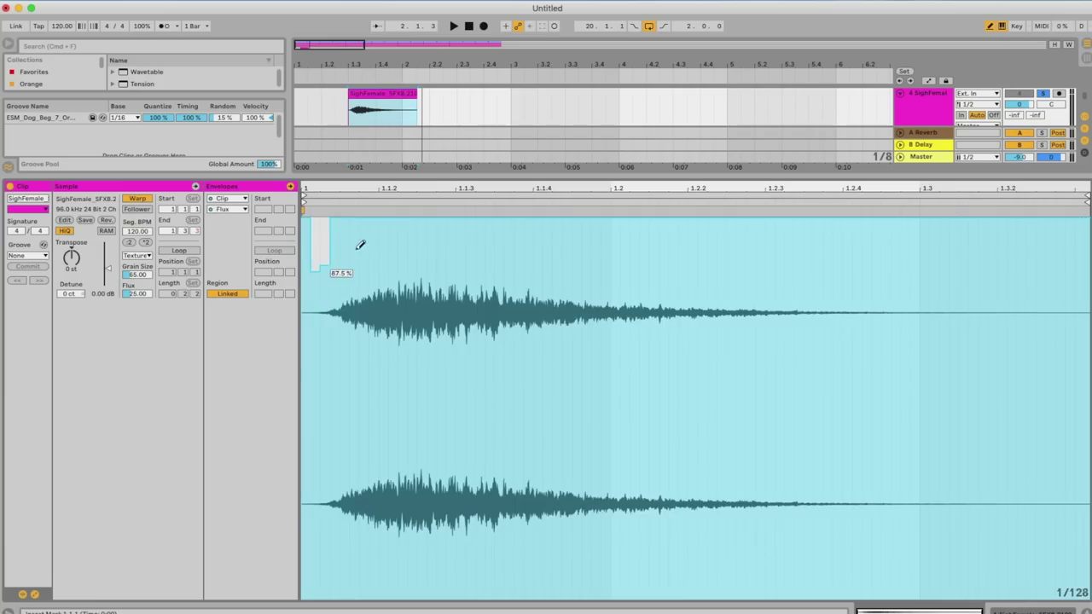
# Draw a Flux envelope that starts high and falls in steps over the sigh clip, and reverse the sample
pyautogui.moveTo(361, 242); pyautogui.dragTo(1079, 368)
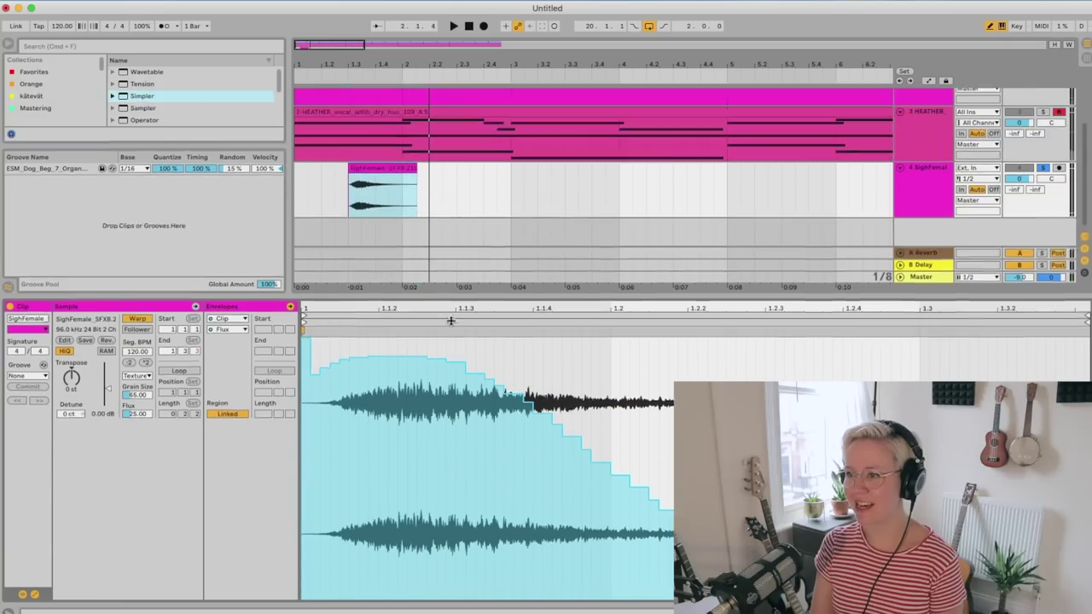
pyautogui.moveTo(451, 321); pyautogui.dragTo(448, 338)
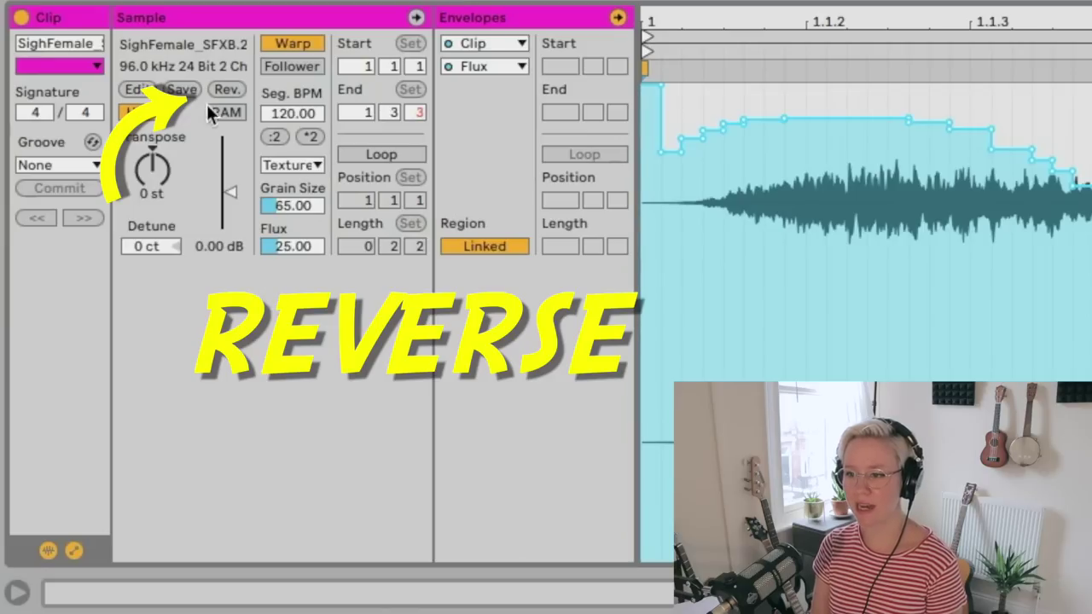
pyautogui.click(105, 378)
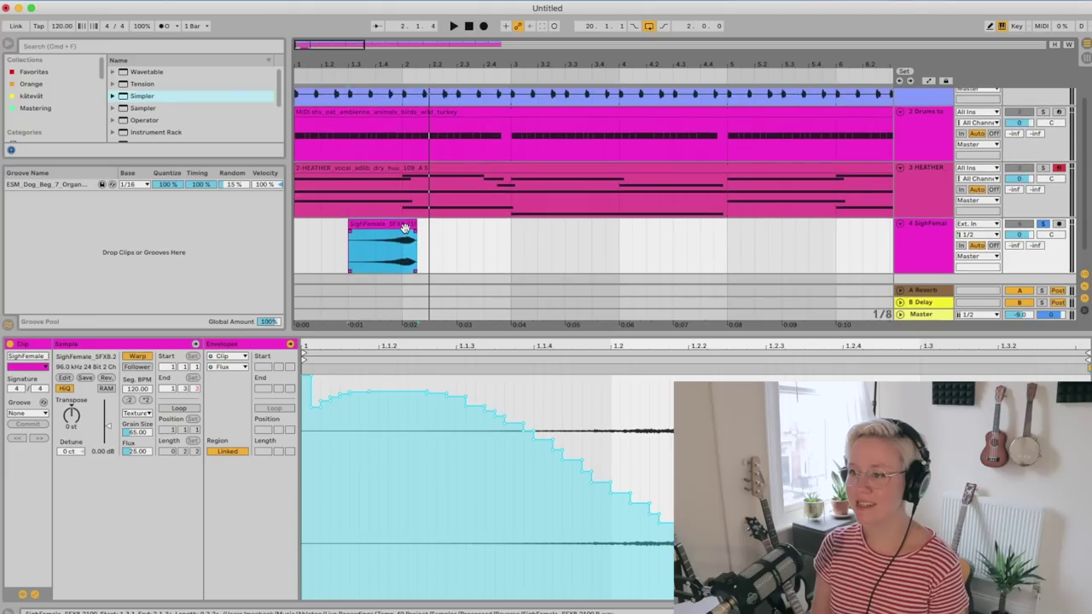
# Insert one bar of silence at the very beginning of the arrangement
pyautogui.press('-')
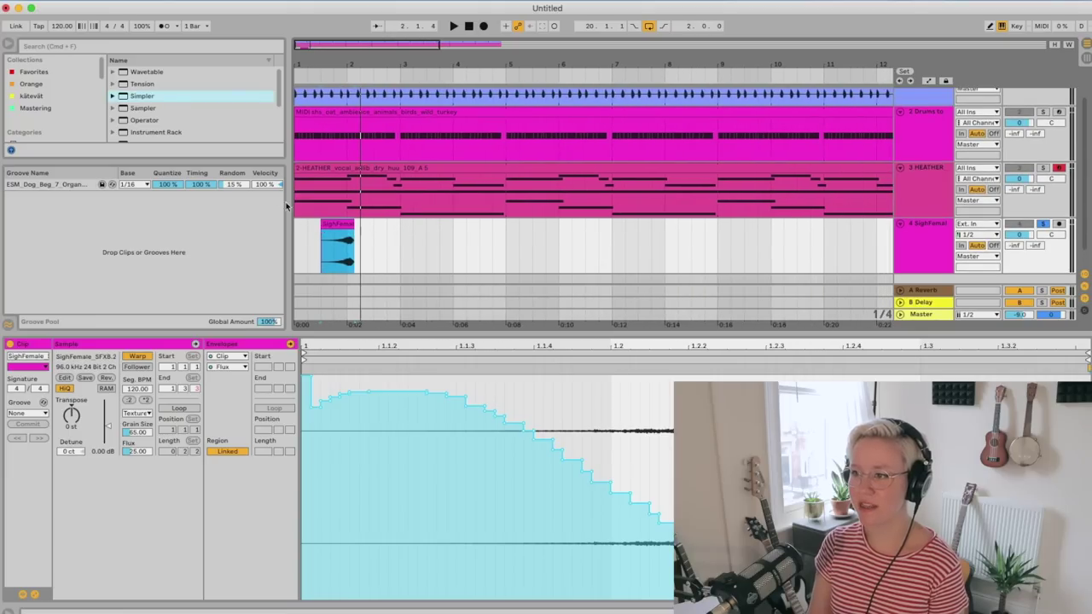
pyautogui.click(298, 213)
pyautogui.click(182, 14)
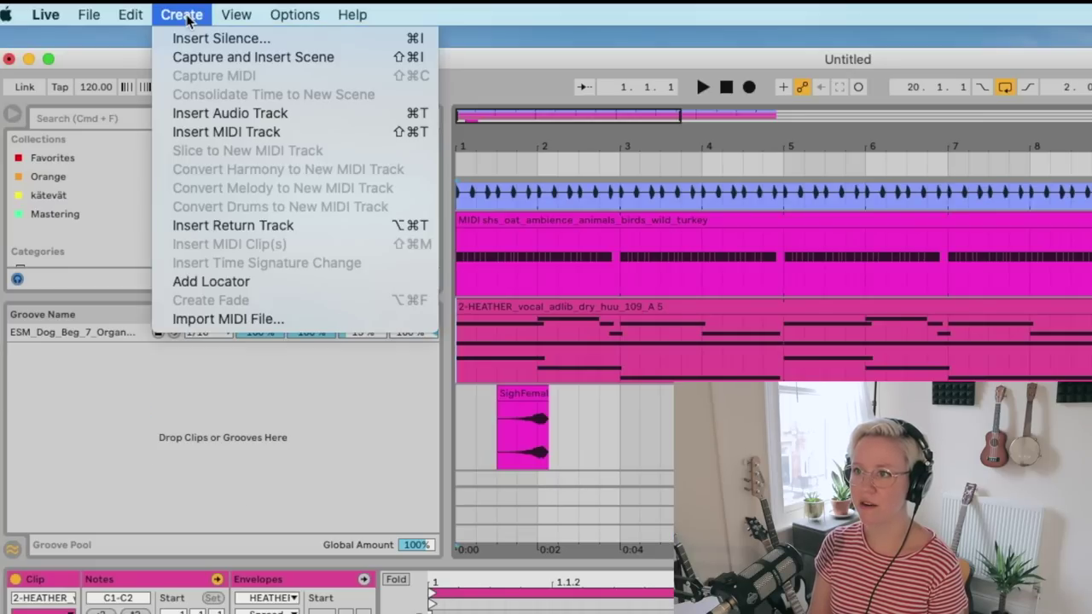
pyautogui.click(204, 39)
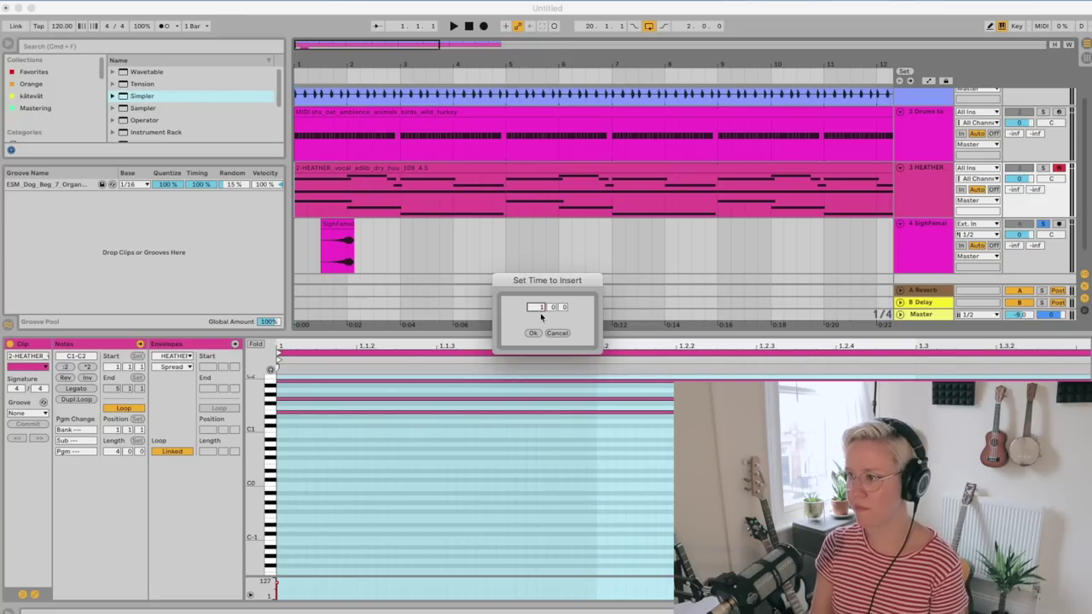
pyautogui.click(533, 333)
# Move the reversed sigh clip back to 1.3.1 so it leads into bar 2, and play the arrangement from there
pyautogui.click(343, 239)
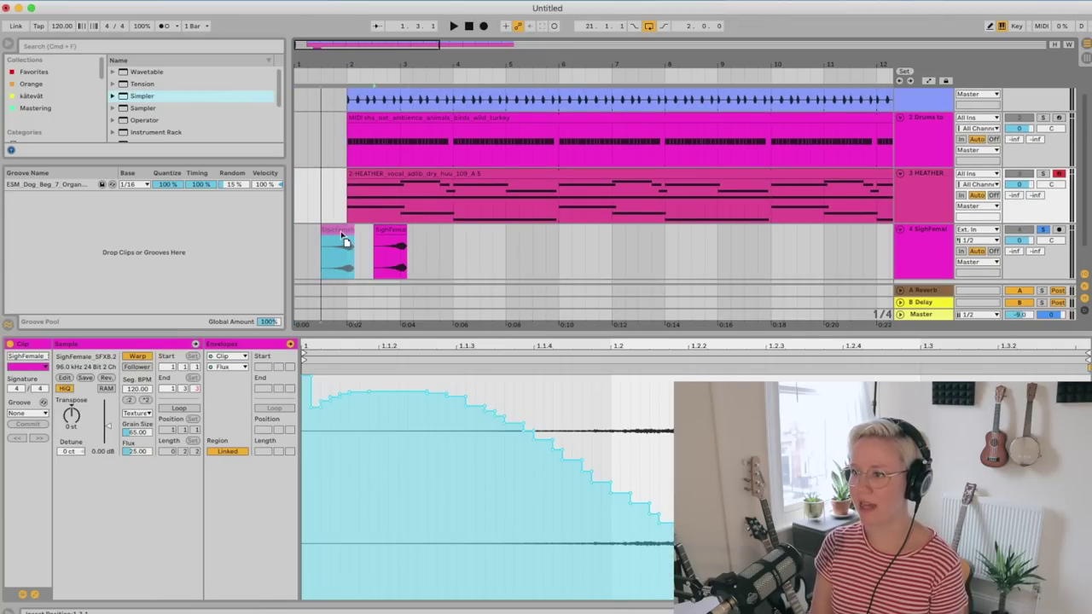
pyautogui.moveTo(343, 239); pyautogui.dragTo(341, 234)
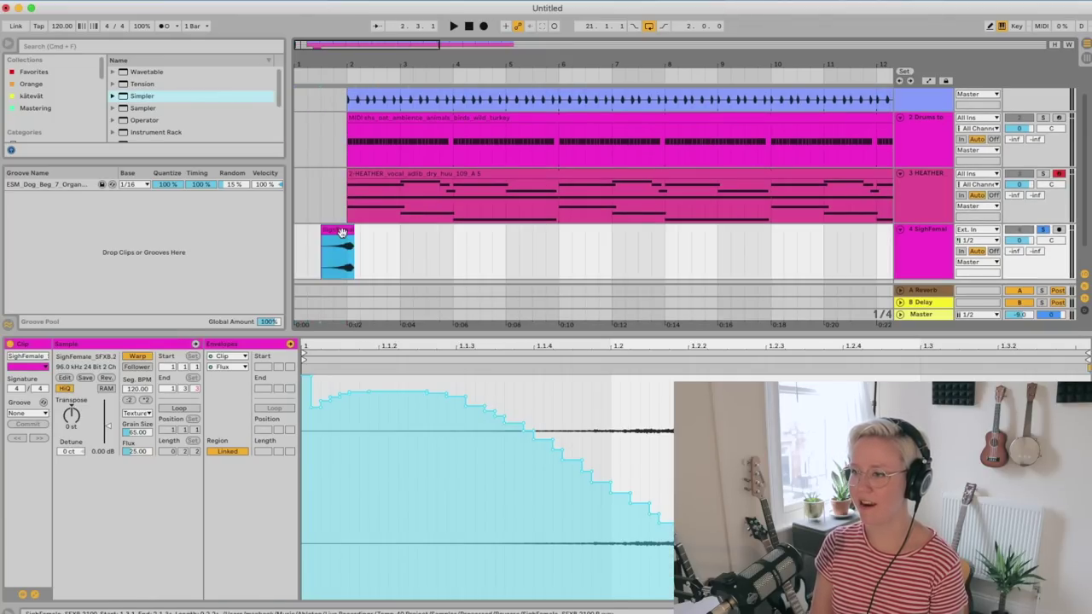
pyautogui.click(319, 269)
pyautogui.press('+')
pyautogui.press('space')
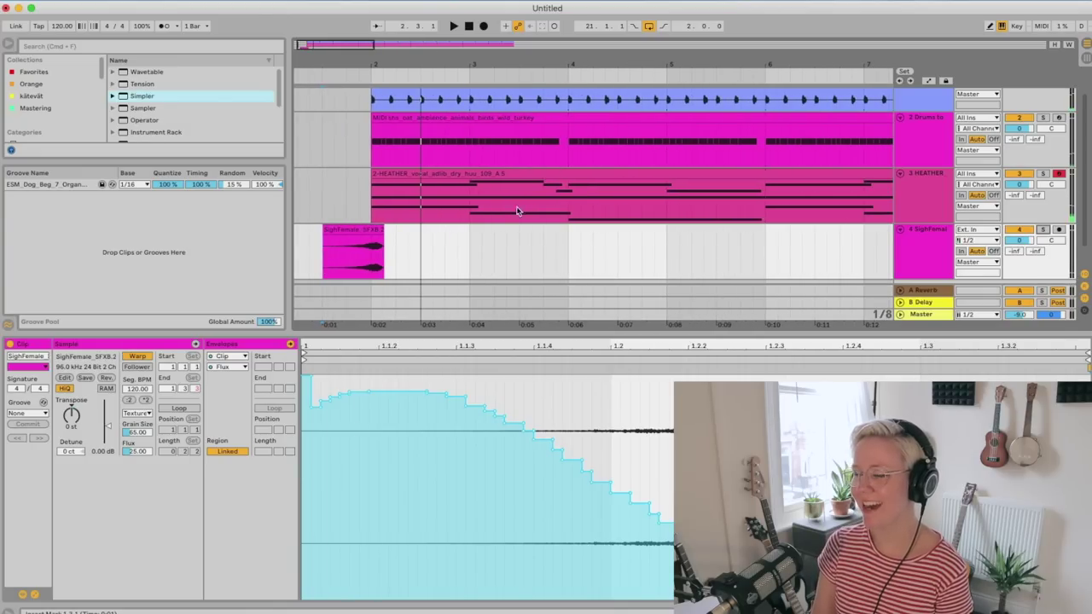
pyautogui.press('-')
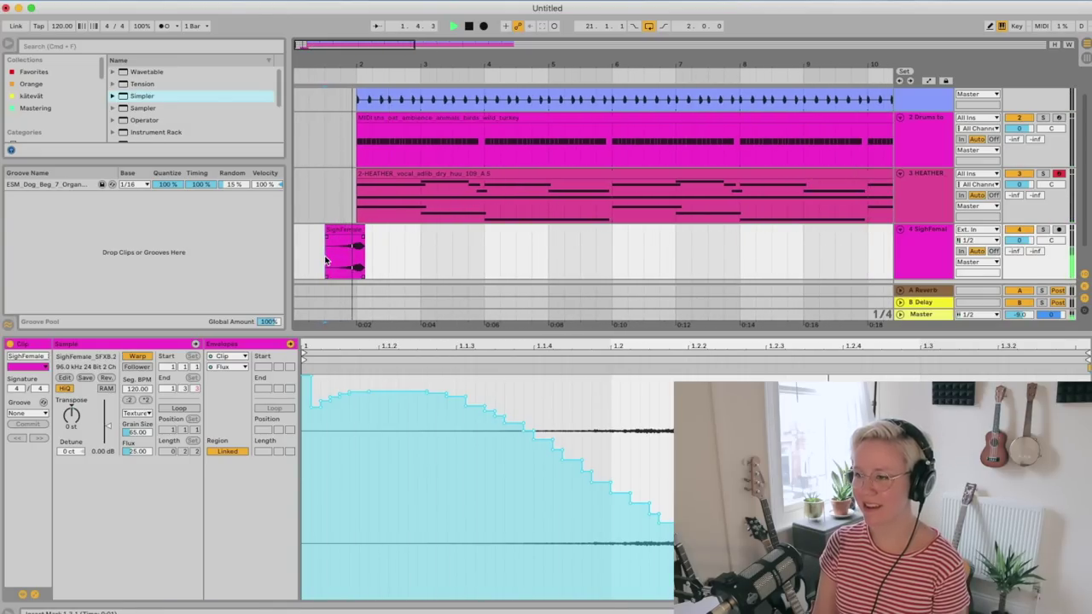
pyautogui.press('-')
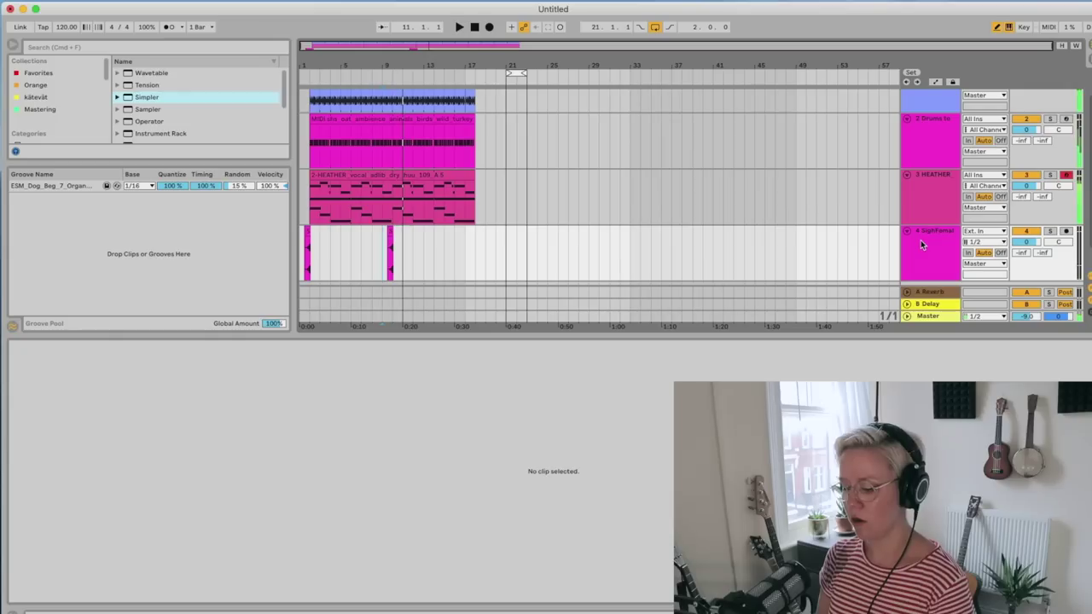
# Check the track levels and sends in the Session mixer, return to the Arrangement and play it
pyautogui.press('Tab')
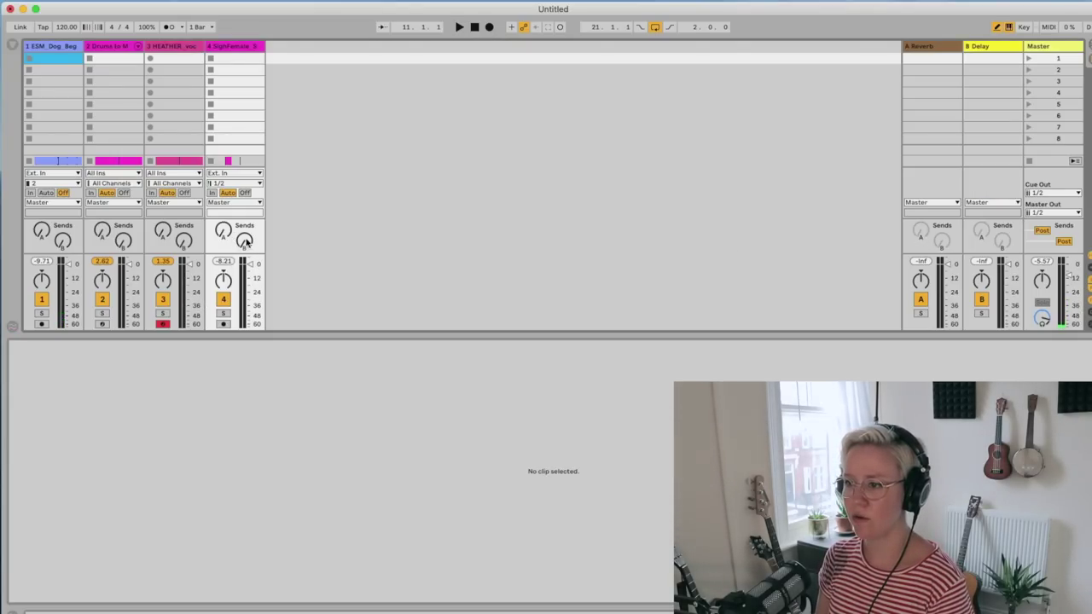
pyautogui.press('Tab')
pyautogui.press('space')
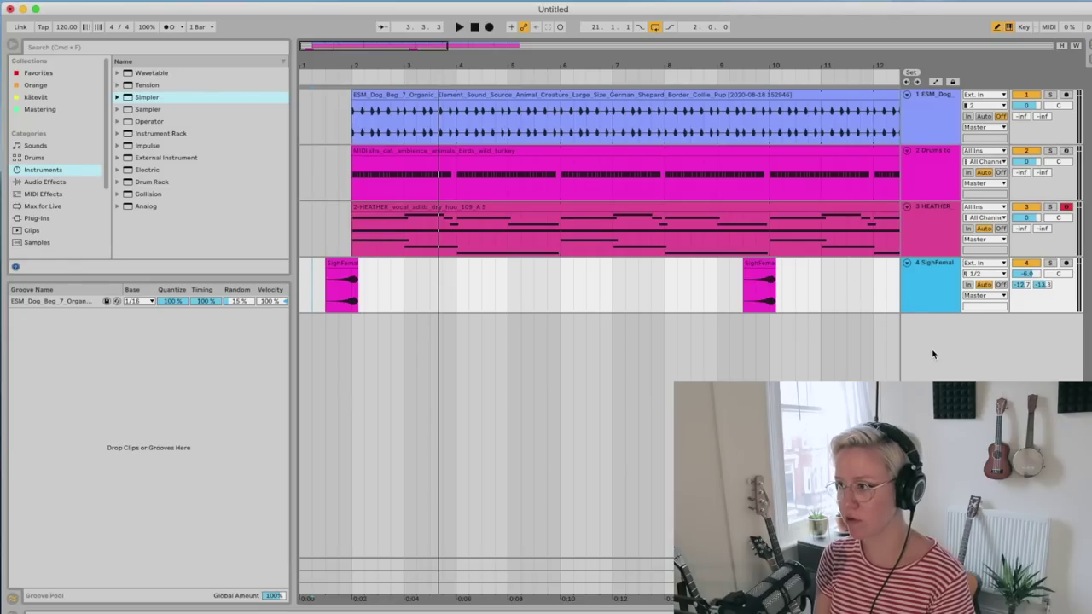
# Add a MIDI track with the Wavetable instrument and load the ESM_Giant_Vocal_Pain sample into oscillator 1
pyautogui.doubleClick(424, 358)
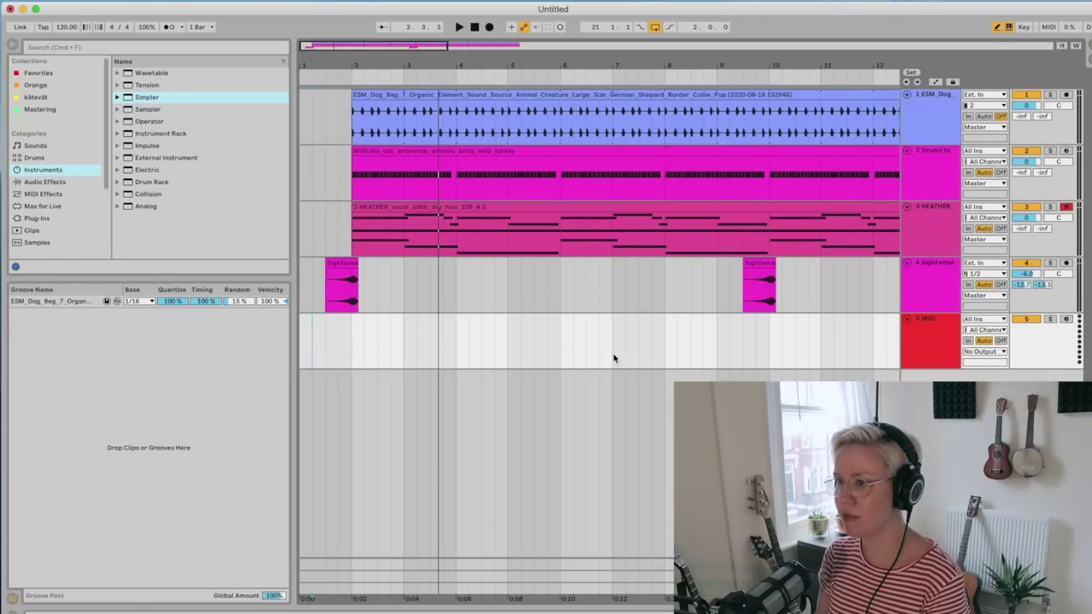
pyautogui.click(135, 74)
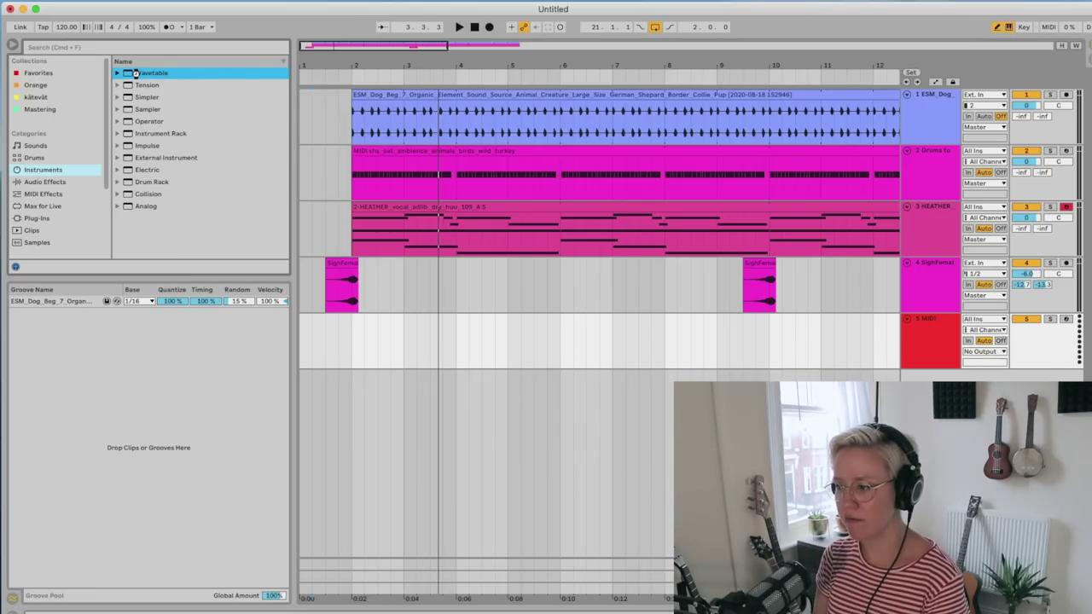
pyautogui.moveTo(705, 317); pyautogui.dragTo(707, 317)
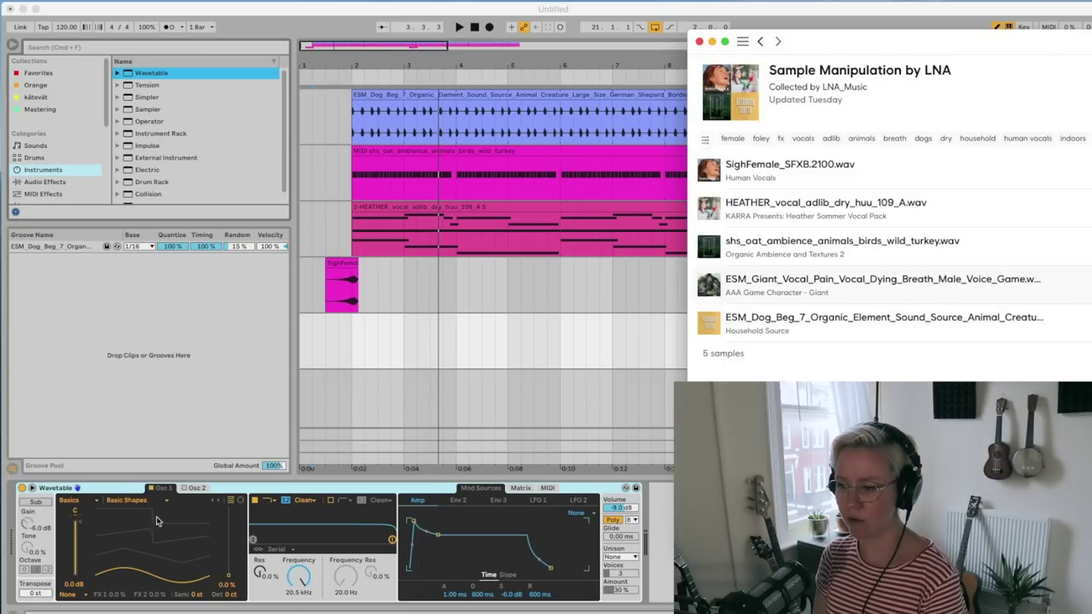
pyautogui.moveTo(751, 285); pyautogui.dragTo(146, 550)
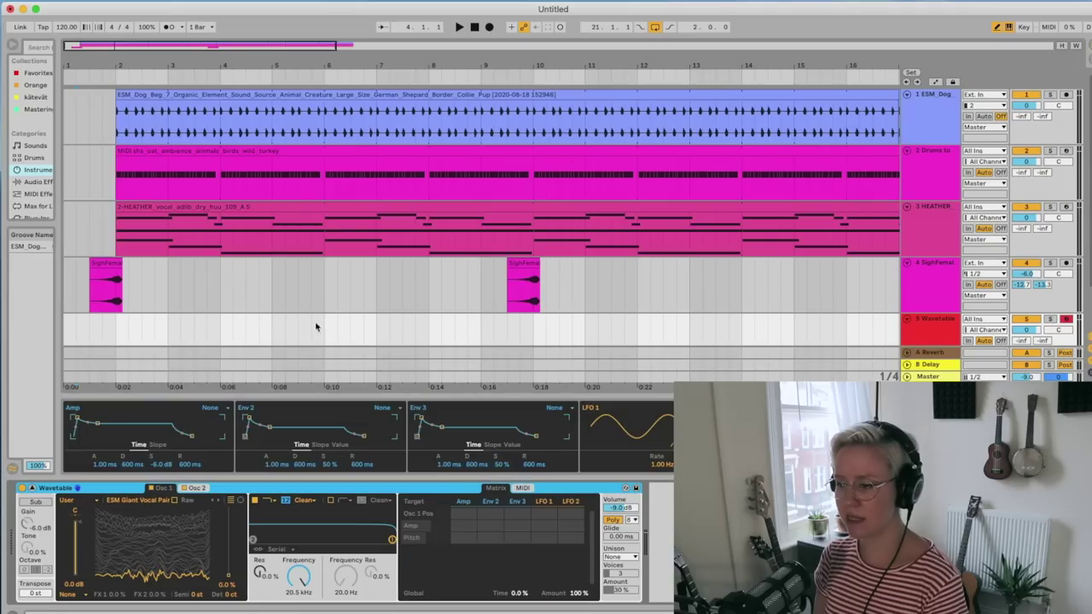
# In the expanded Wavetable view, set oscillator 1's wavetable position to 100% and enable the sub oscillator
pyautogui.moveTo(224, 392); pyautogui.dragTo(233, 28)
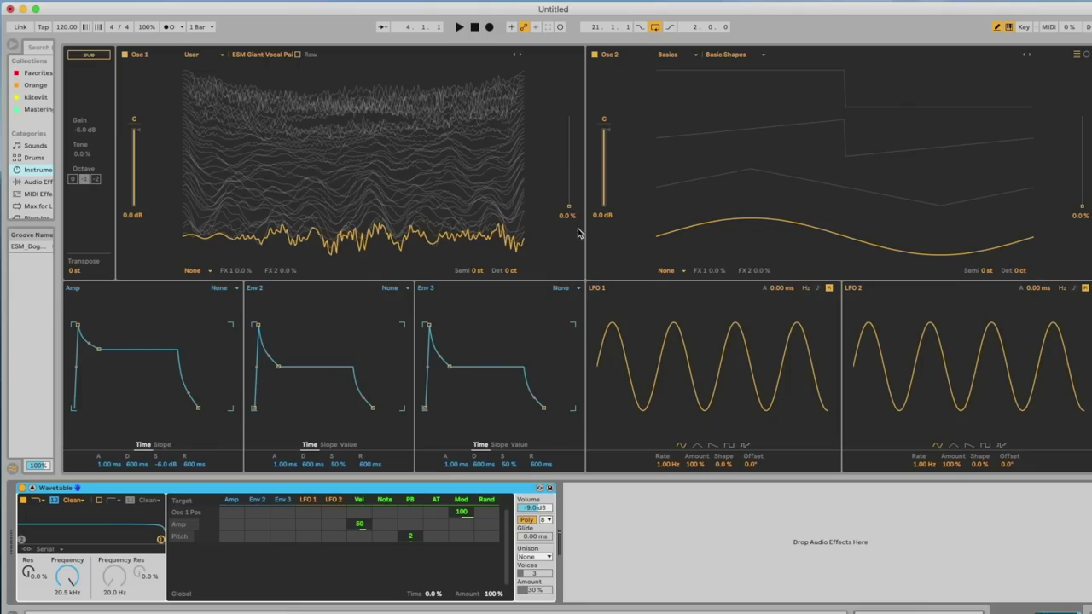
pyautogui.moveTo(577, 212); pyautogui.dragTo(563, 177)
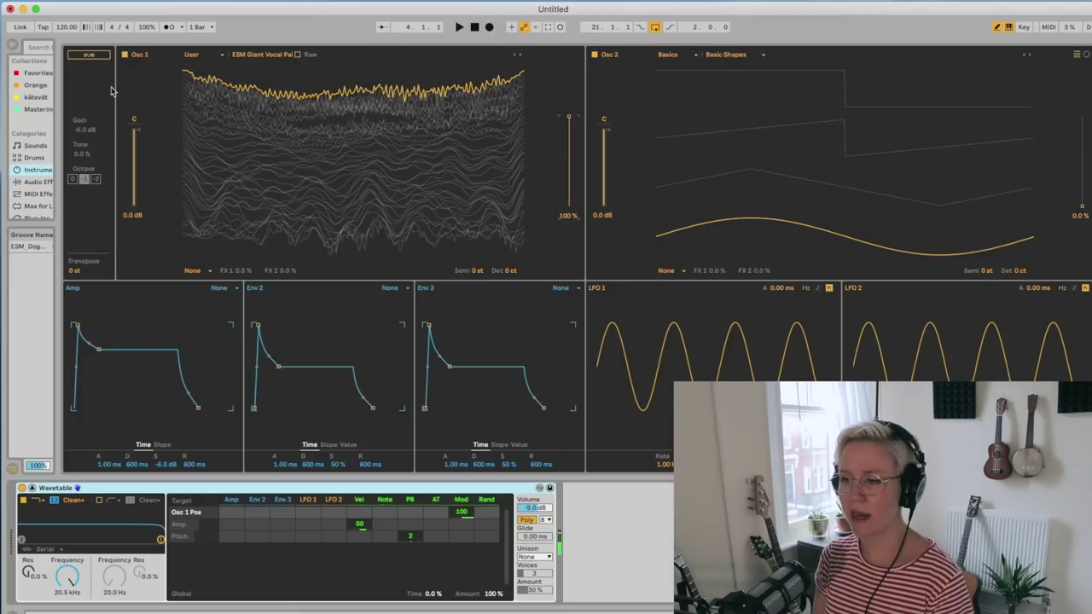
pyautogui.click(90, 58)
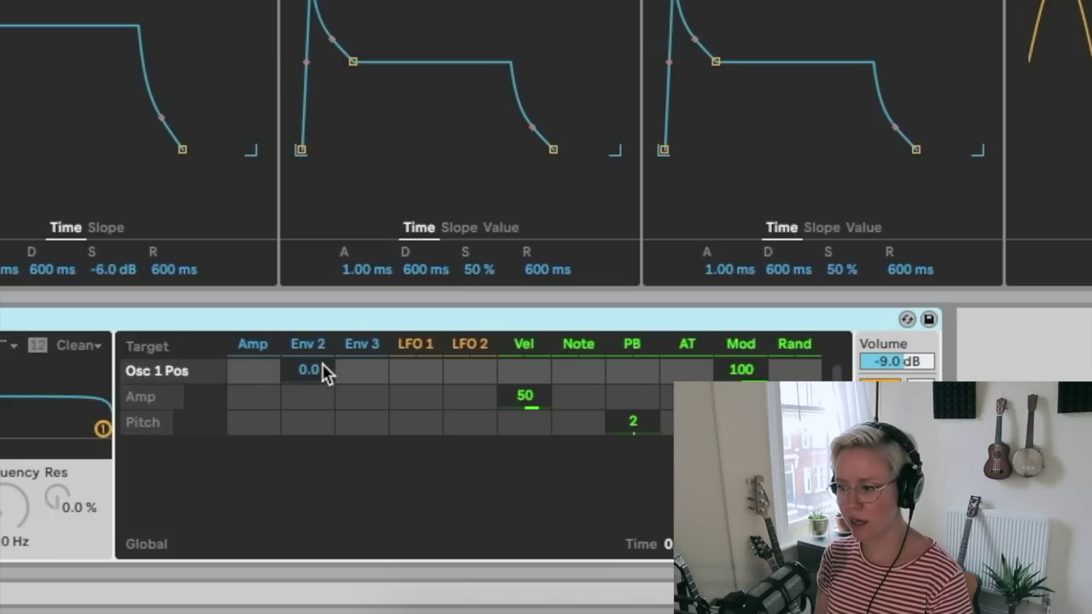
# Modulate the oscillator 1 position with Env 2 at an amount of 100
pyautogui.moveTo(309, 373); pyautogui.dragTo(309, 307)
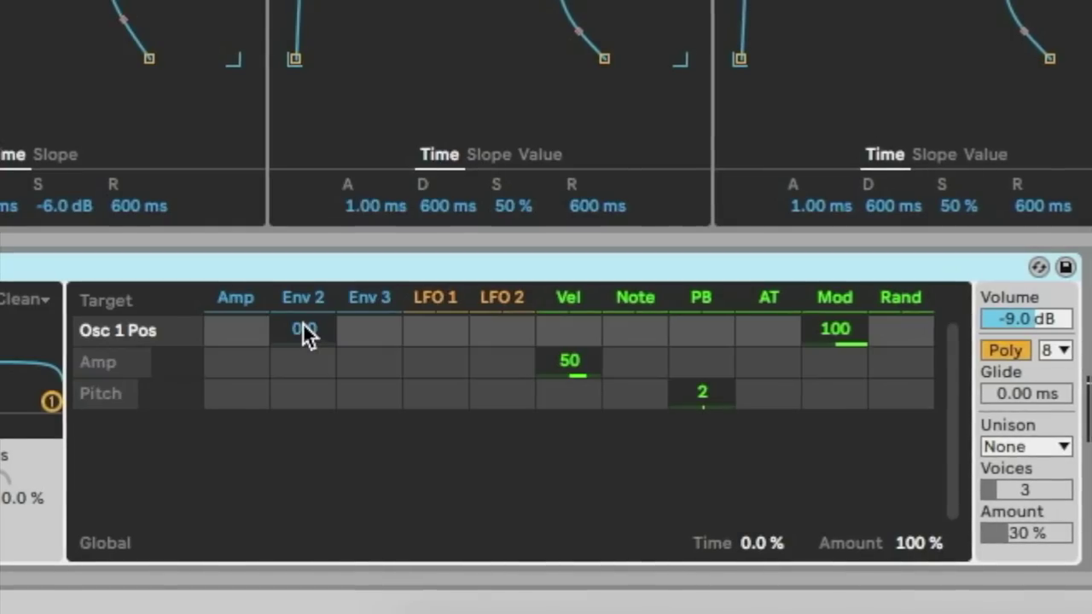
pyautogui.moveTo(302, 327); pyautogui.dragTo(302, 263)
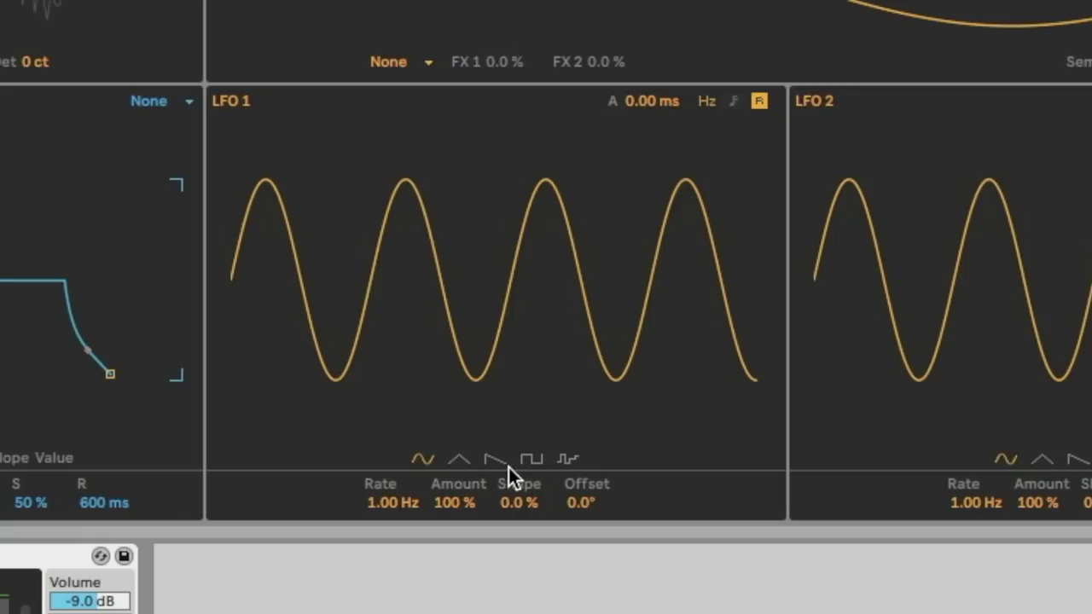
# Give LFO 1 a square wave, route it to the oscillator 1 position at 100, and raise its rate to about 13 Hz
pyautogui.click(532, 461)
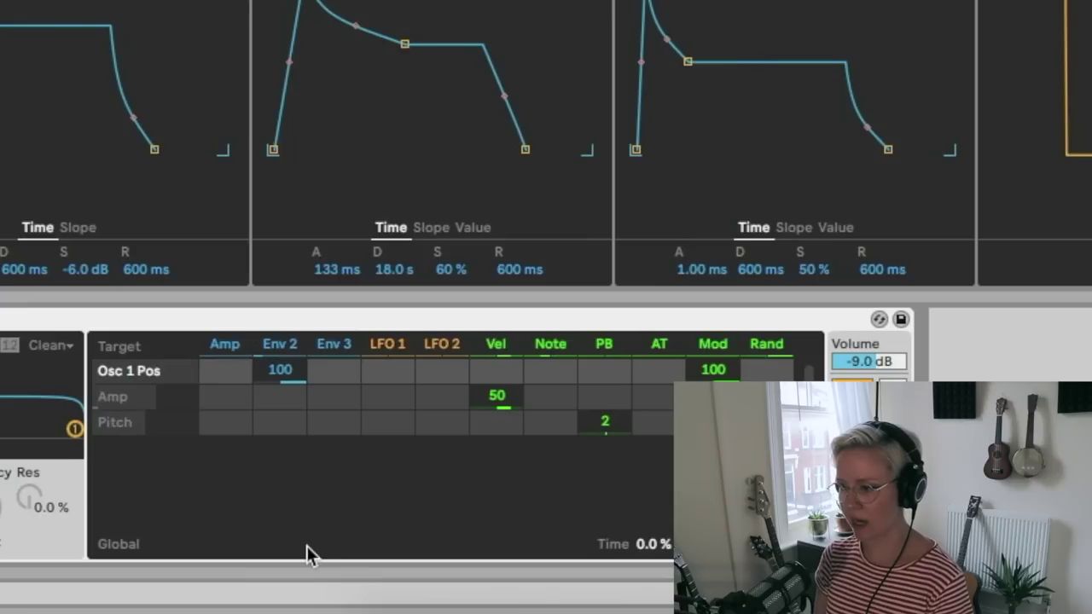
pyautogui.moveTo(392, 378); pyautogui.dragTo(378, 375)
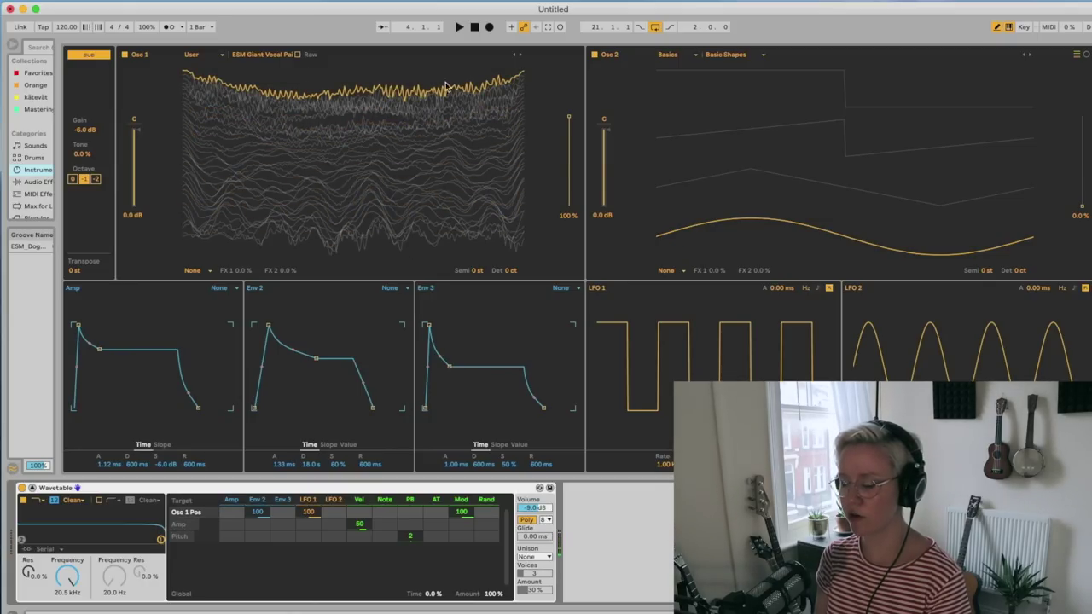
pyautogui.moveTo(664, 465); pyautogui.dragTo(668, 465)
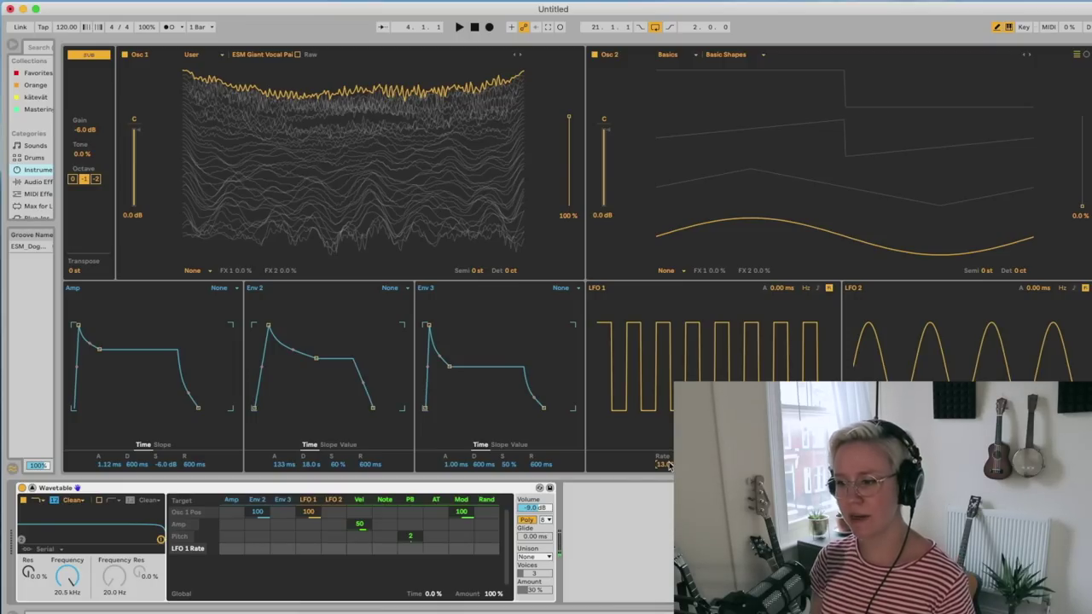
# Switch oscillator 2 to the Collection category, set its position to 70%, and audition Copper before choosing another wavetable
pyautogui.click(683, 58)
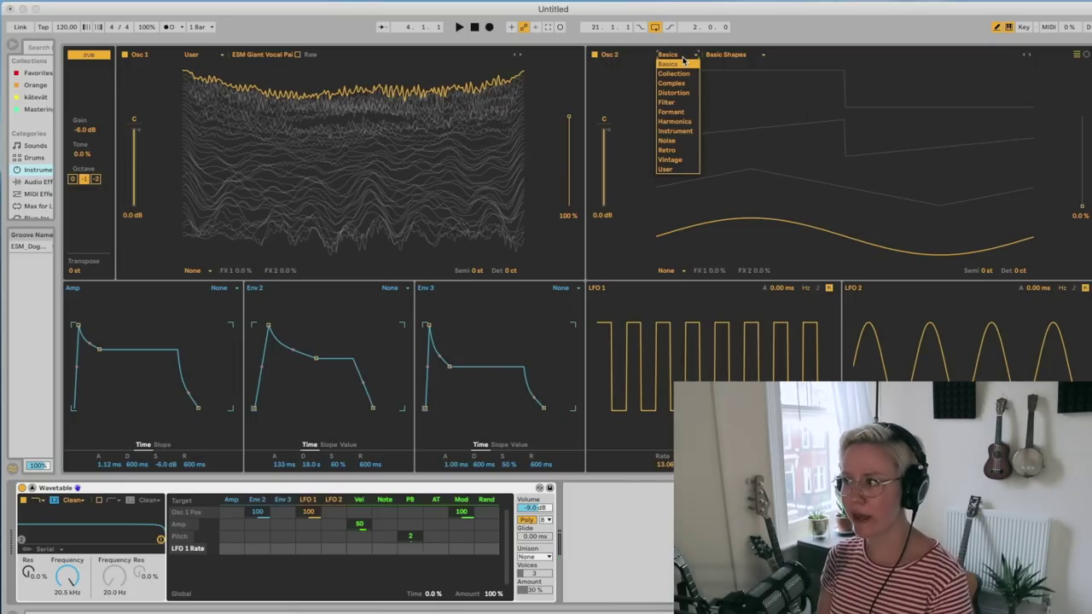
pyautogui.click(684, 77)
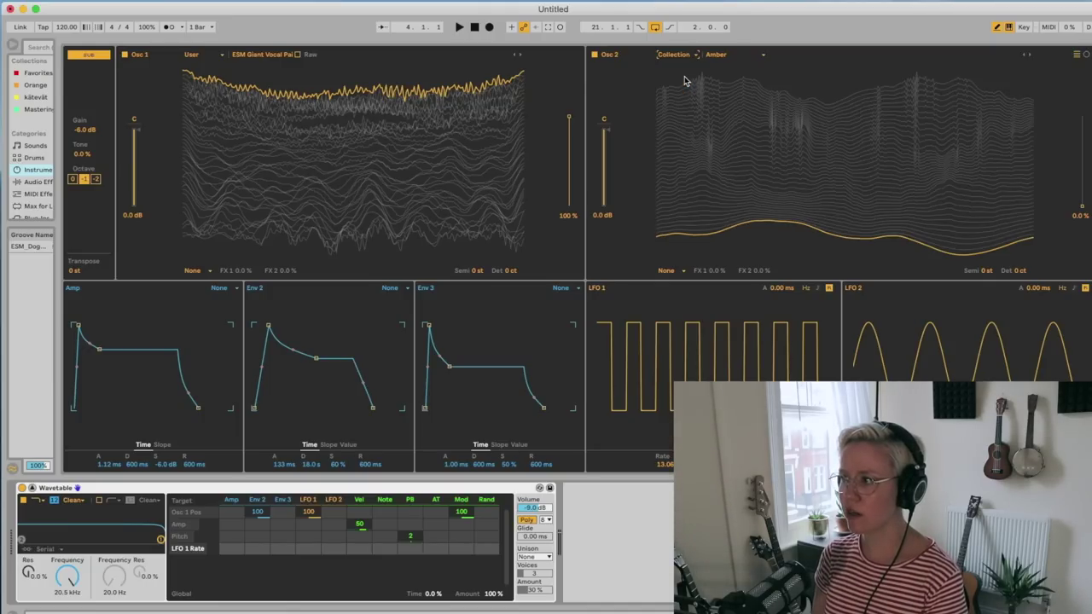
pyautogui.click(1082, 147)
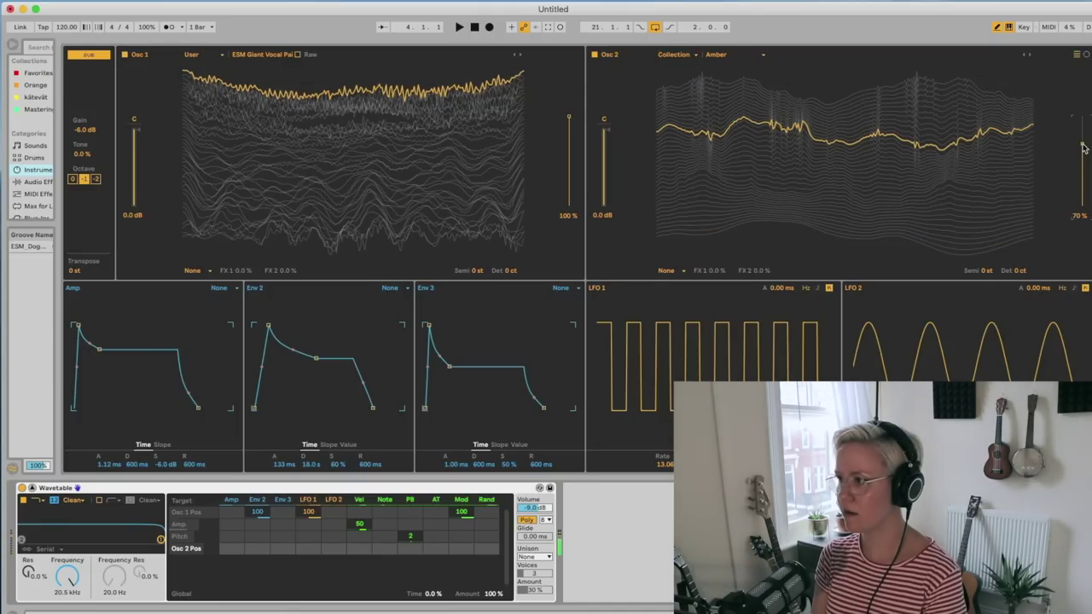
pyautogui.click(723, 55)
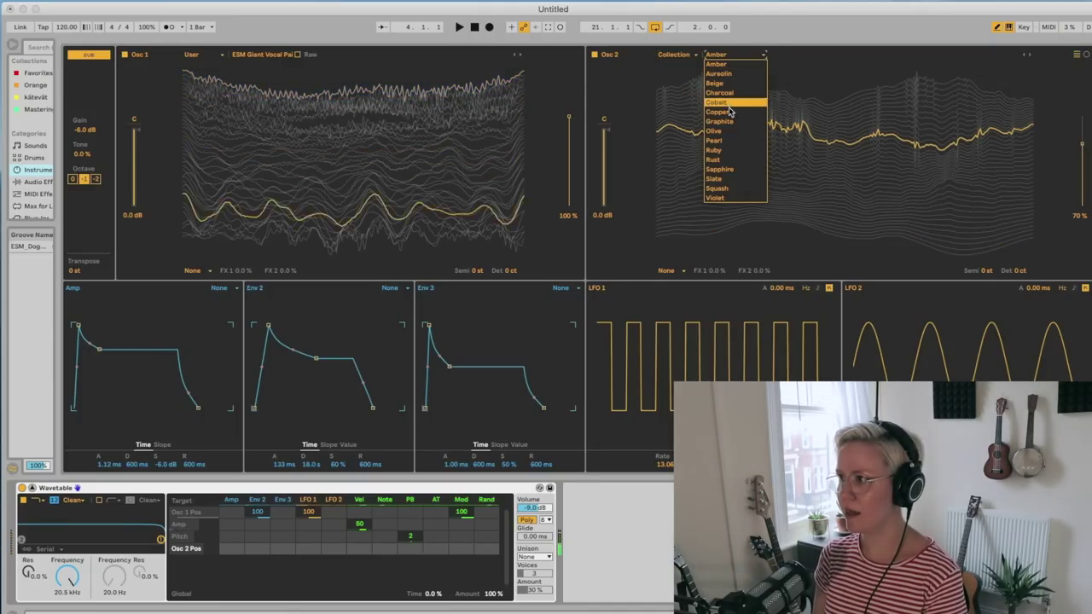
pyautogui.click(728, 112)
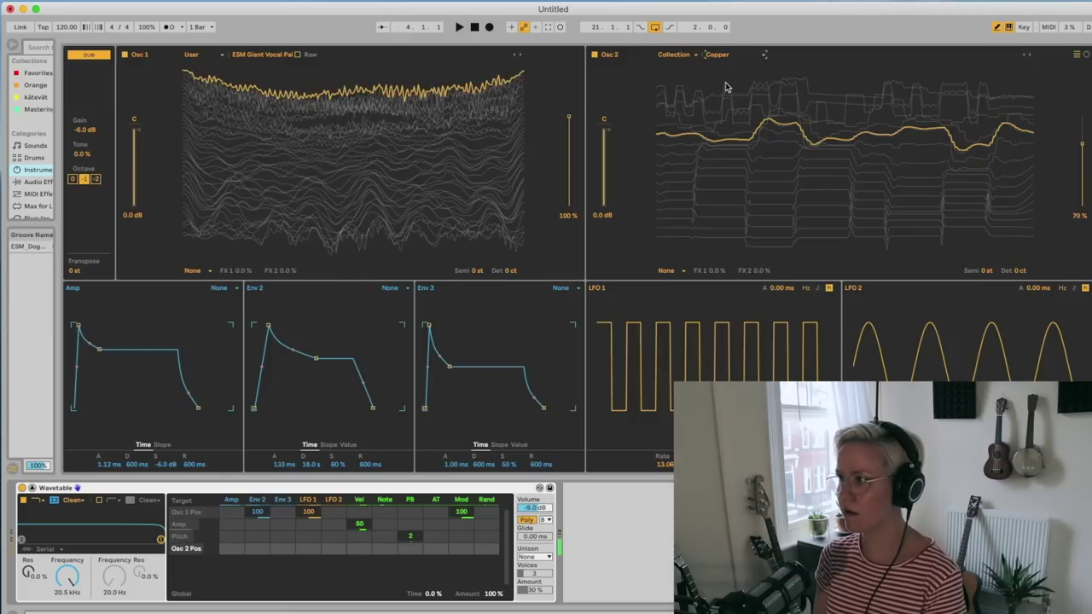
pyautogui.click(734, 57)
pyautogui.click(726, 146)
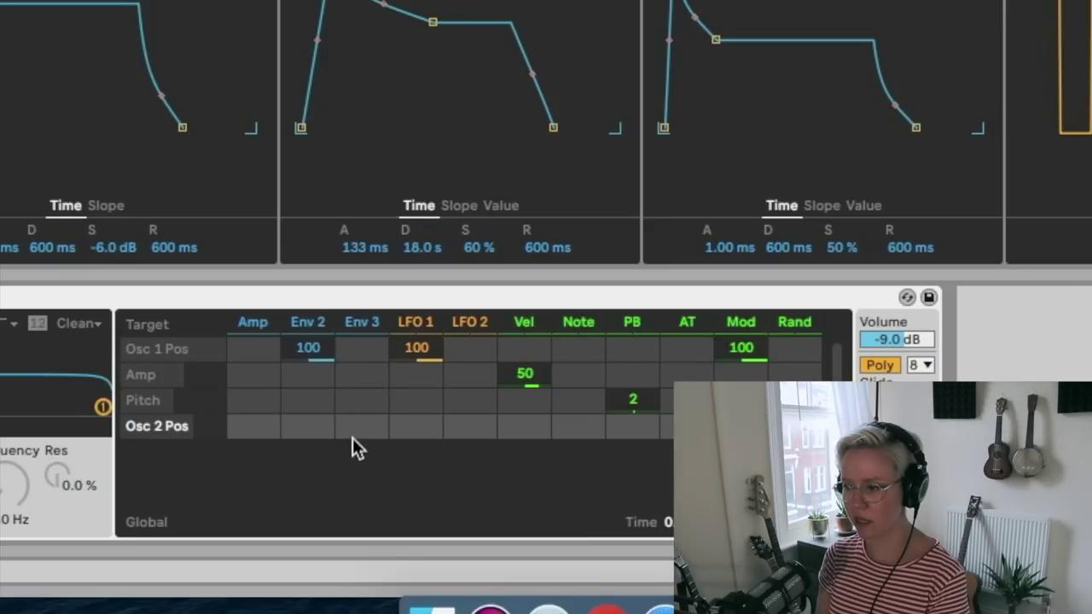
# Route Env 3 to the oscillator 2 position and lengthen Env 3's attack by moving its peak
pyautogui.moveTo(356, 426); pyautogui.dragTo(357, 341)
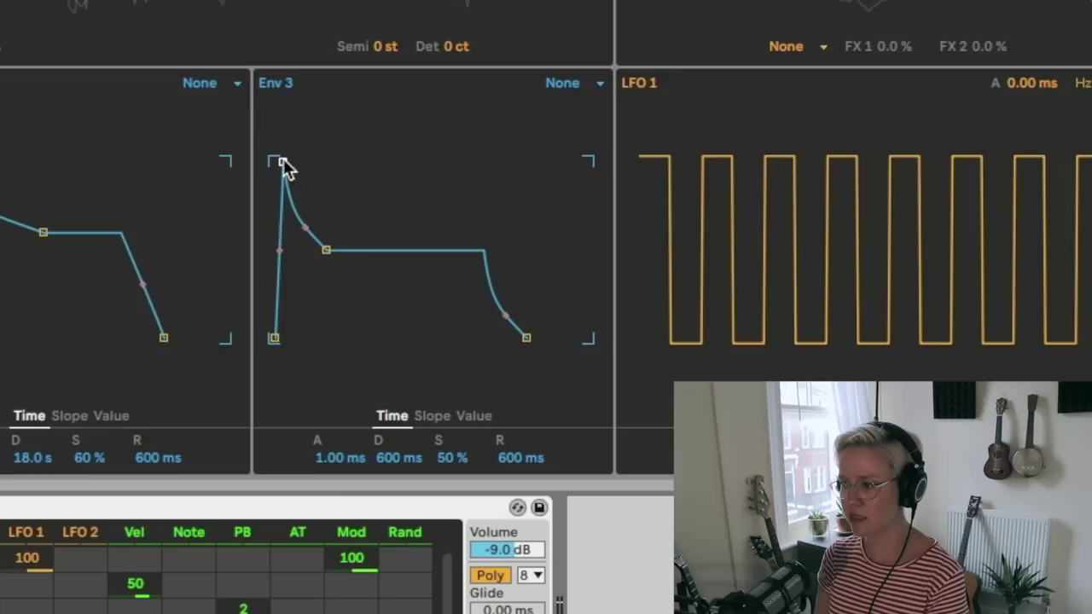
pyautogui.moveTo(285, 163); pyautogui.dragTo(395, 312)
# Record a MIDI part on the Wavetable track starting at bar 2, stopping shortly before bar 7
pyautogui.click(31, 489)
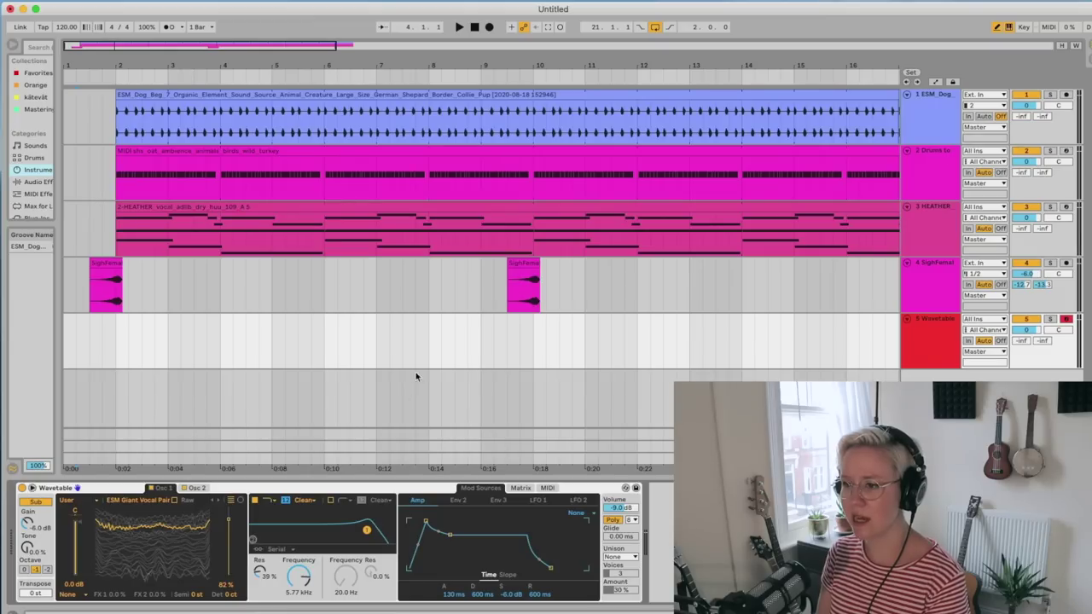
pyautogui.click(116, 351)
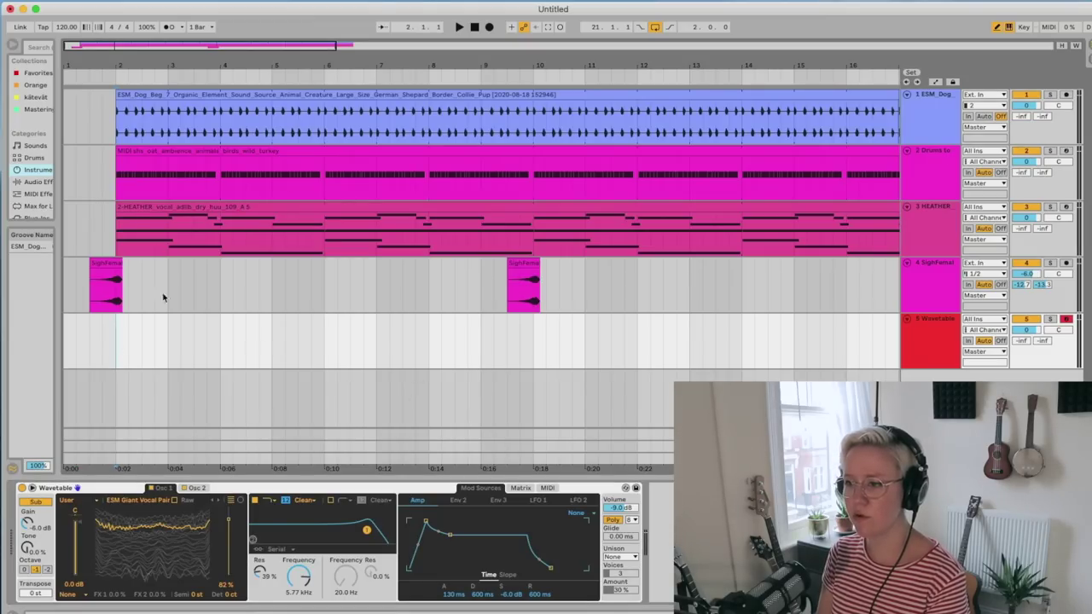
pyautogui.click(489, 27)
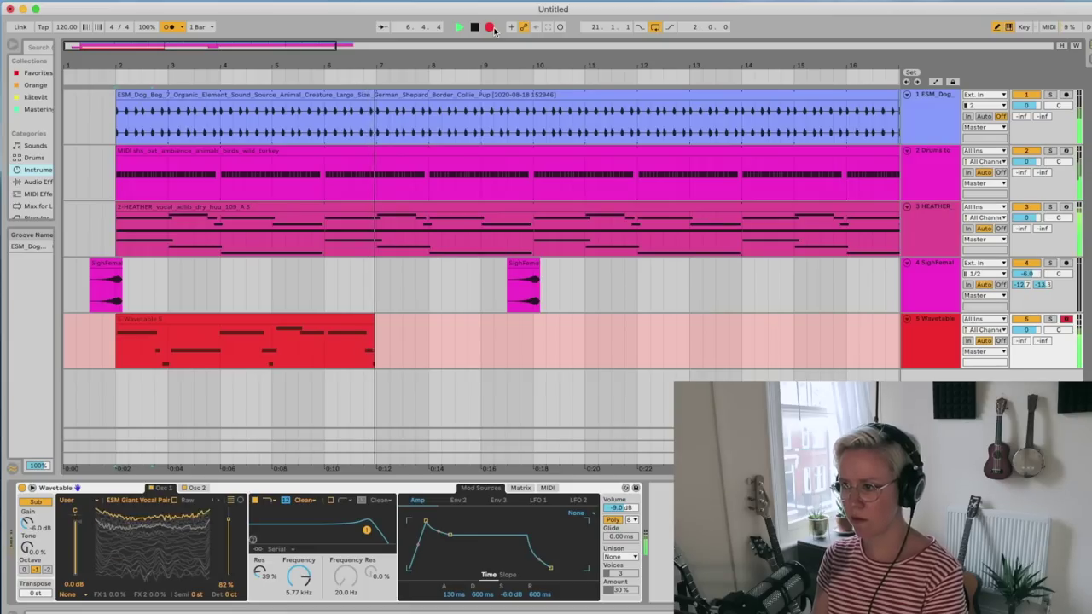
pyautogui.press('space')
# Trim the recorded Wavetable clip to end at bar 6 and quantize all its notes
pyautogui.moveTo(387, 317); pyautogui.dragTo(324, 317)
pyautogui.doubleClick(279, 317)
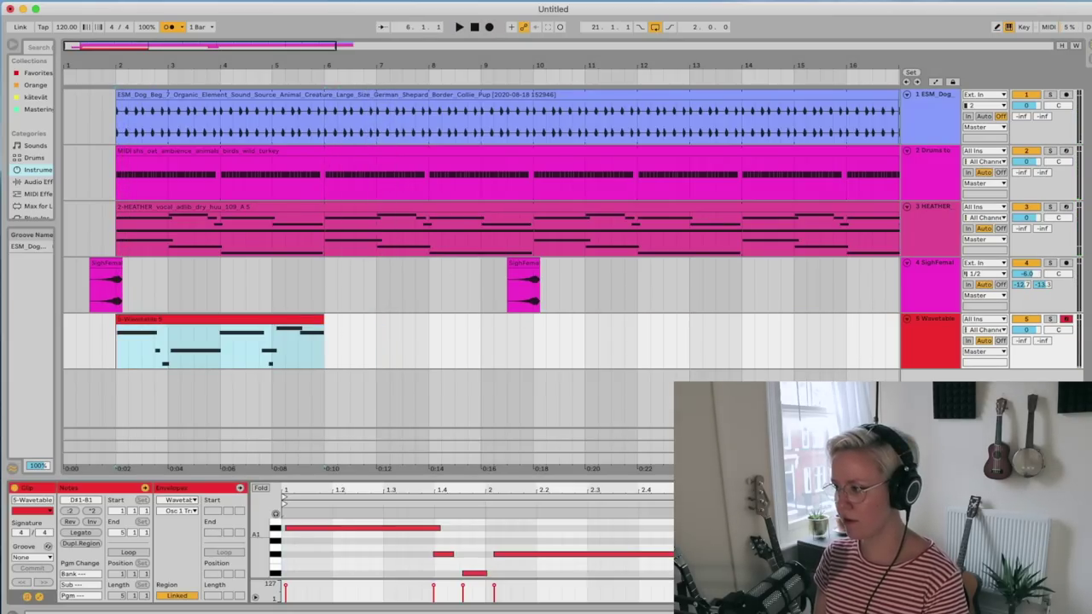
pyautogui.click(515, 531)
pyautogui.press('super+a')
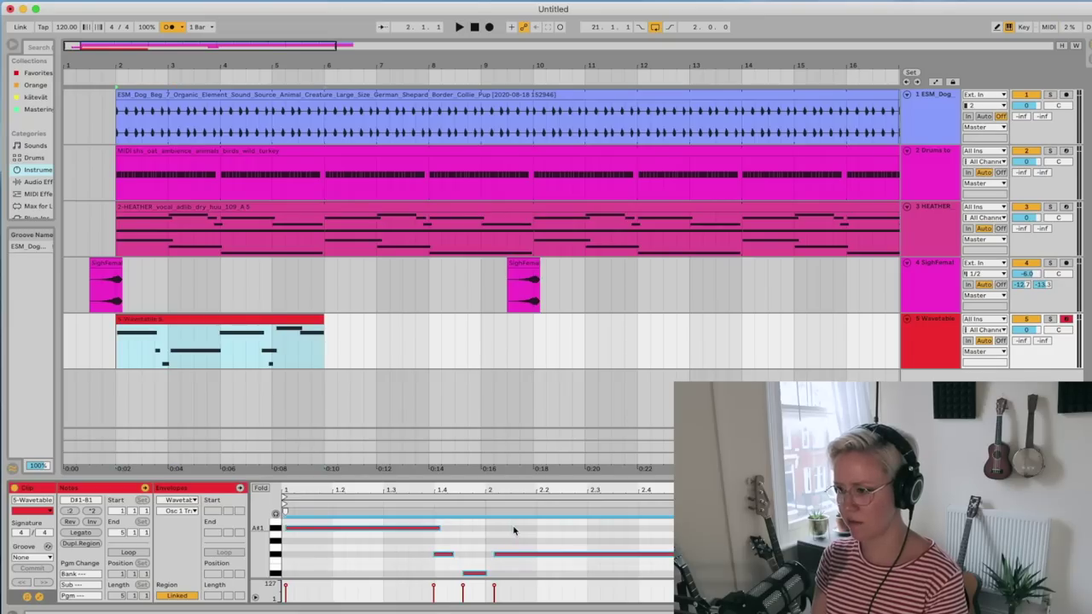
pyautogui.press('super+u')
pyautogui.press('Left')
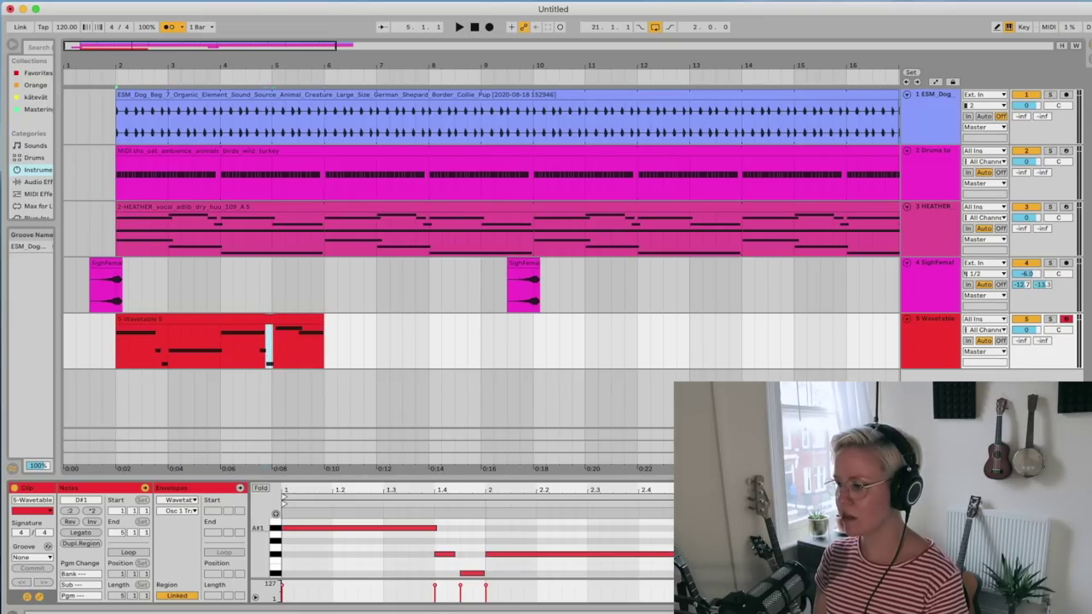
# Shorten the Wavetable clip to end at bar 5 and consolidate it
pyautogui.moveTo(259, 346); pyautogui.dragTo(221, 345)
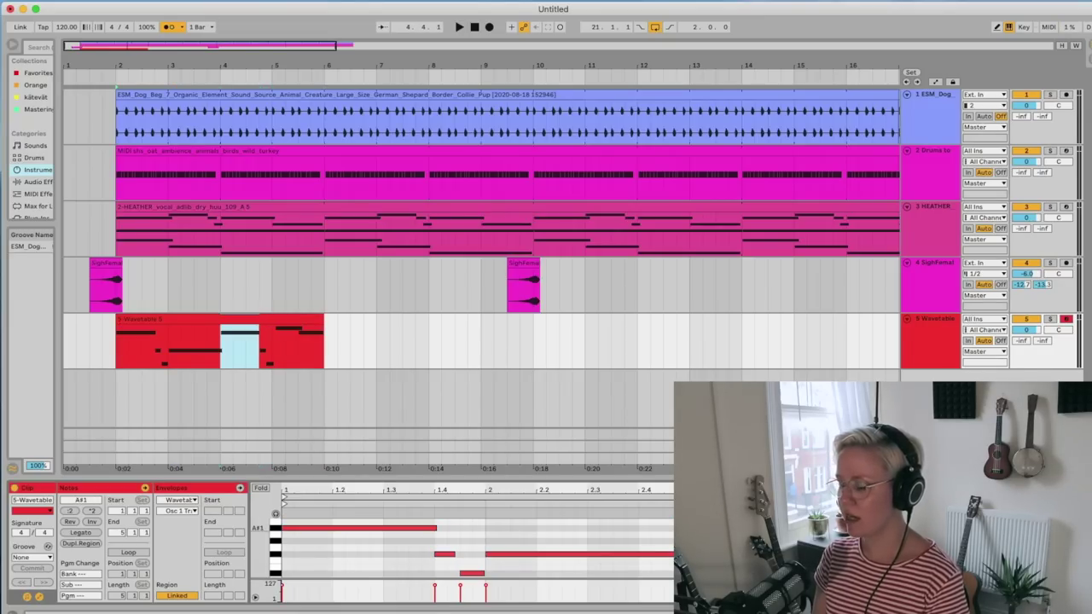
pyautogui.click(310, 319)
pyautogui.click(279, 319)
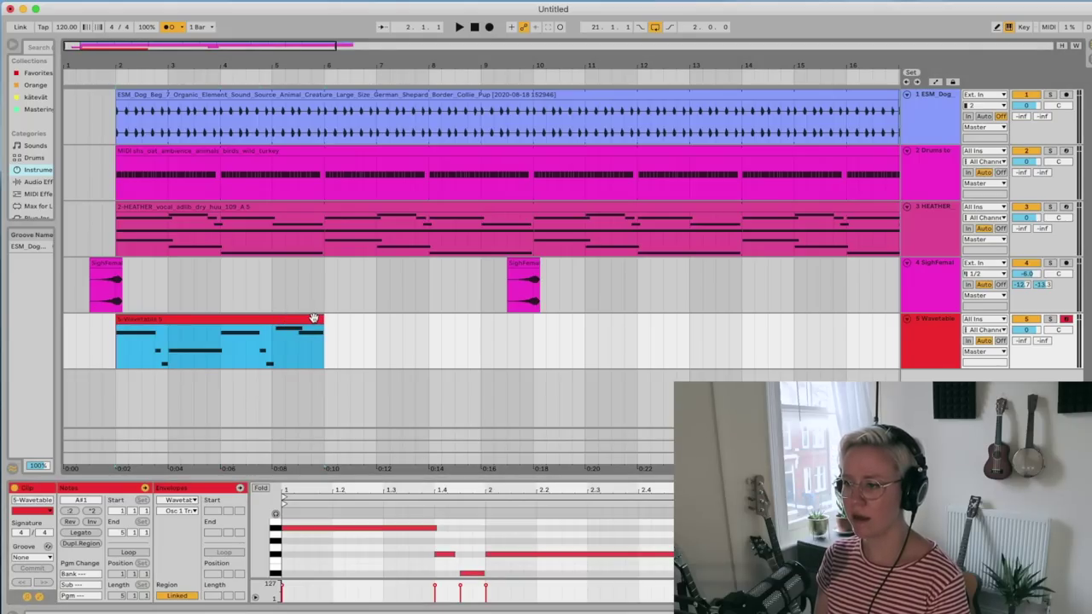
pyautogui.moveTo(322, 319); pyautogui.dragTo(271, 319)
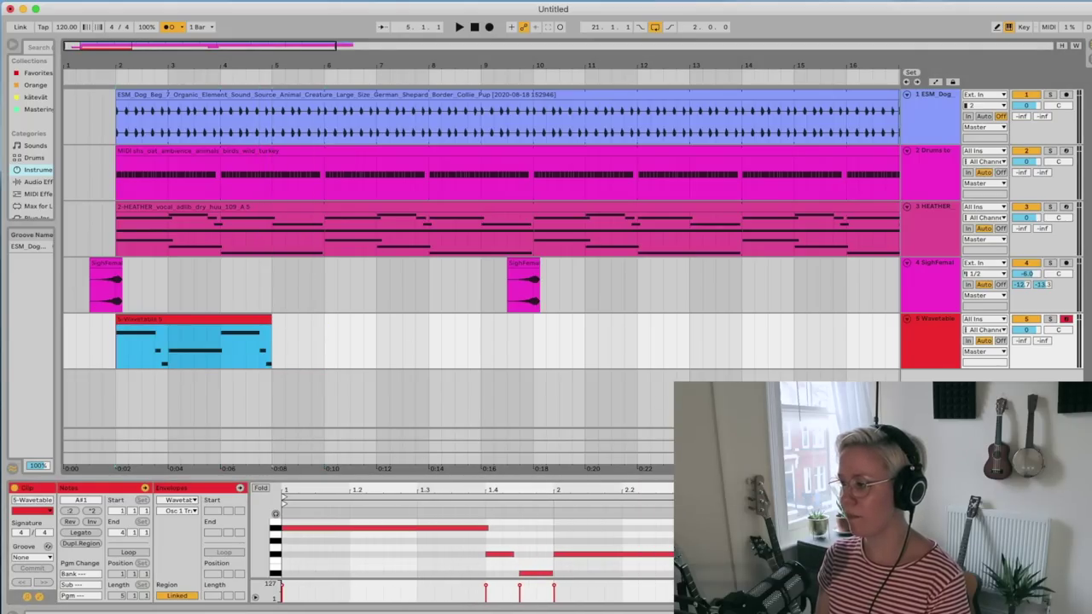
pyautogui.press('super+j')
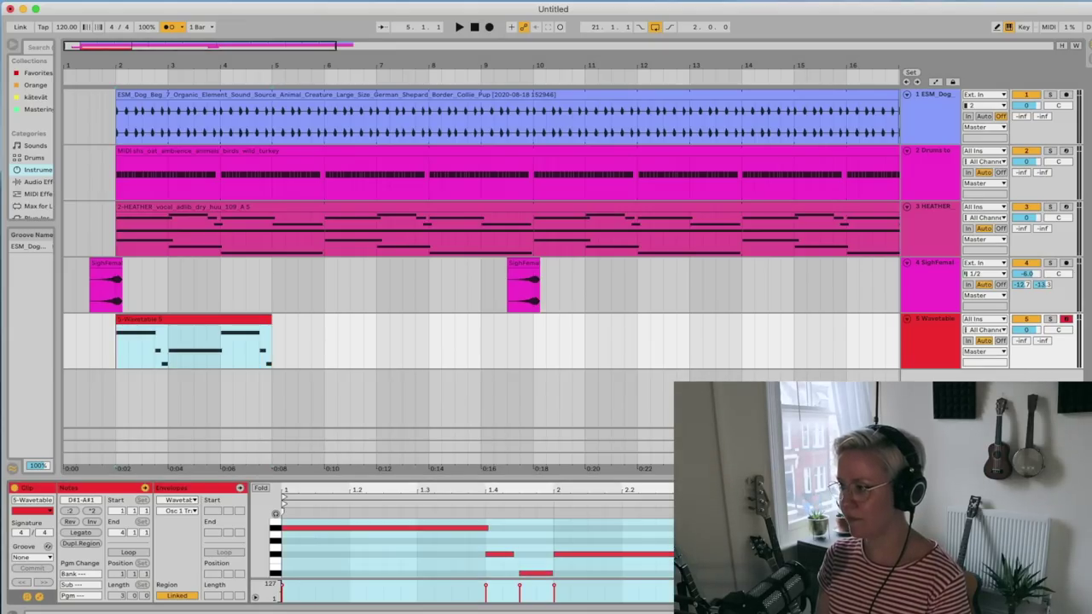
pyautogui.click(189, 321)
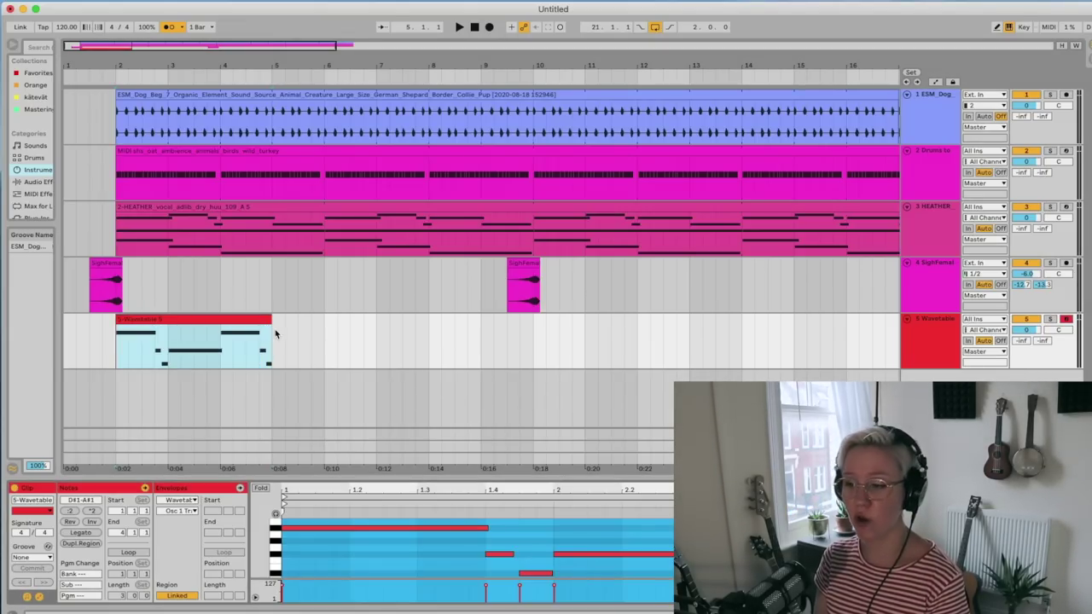
pyautogui.click(195, 318)
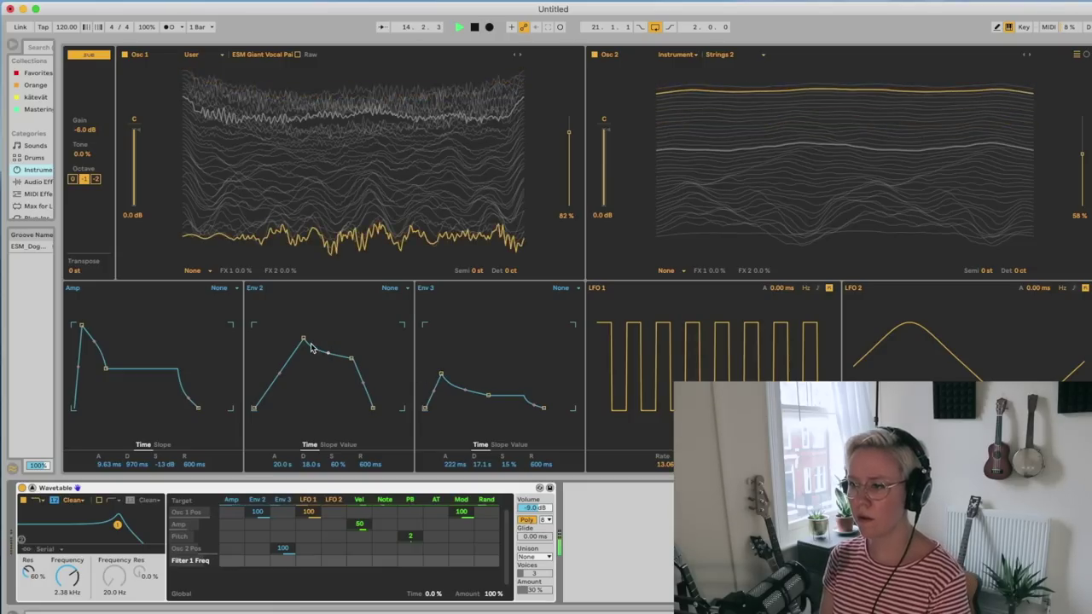
# Set the Amp envelope's decay to 872 ms and play the Wavetable track soloed from bar 2
pyautogui.moveTo(105, 368); pyautogui.dragTo(108, 368)
pyautogui.click(1049, 320)
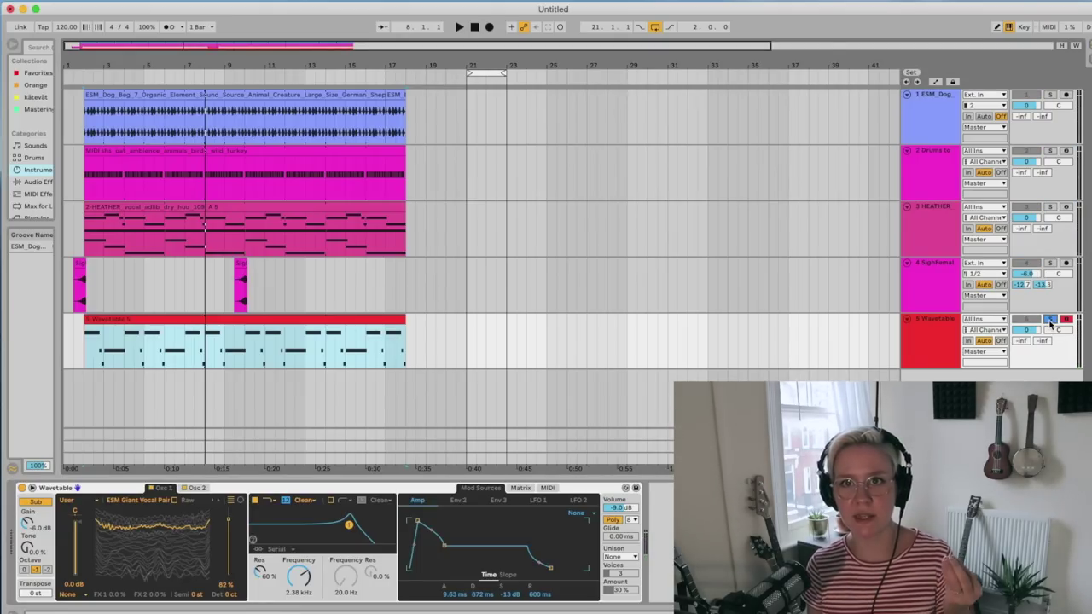
pyautogui.click(83, 363)
pyautogui.press('space')
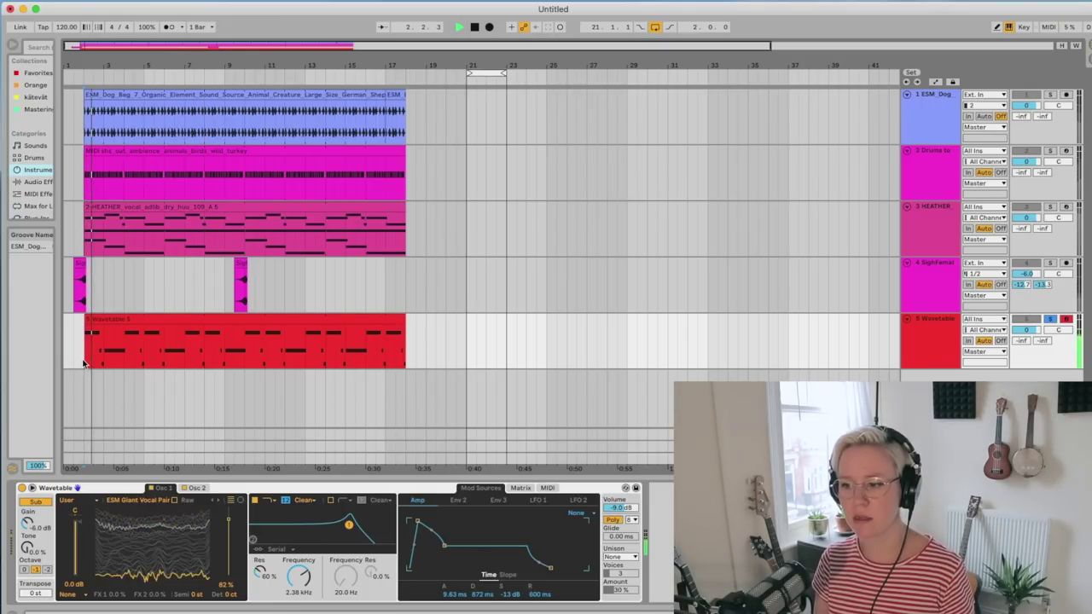